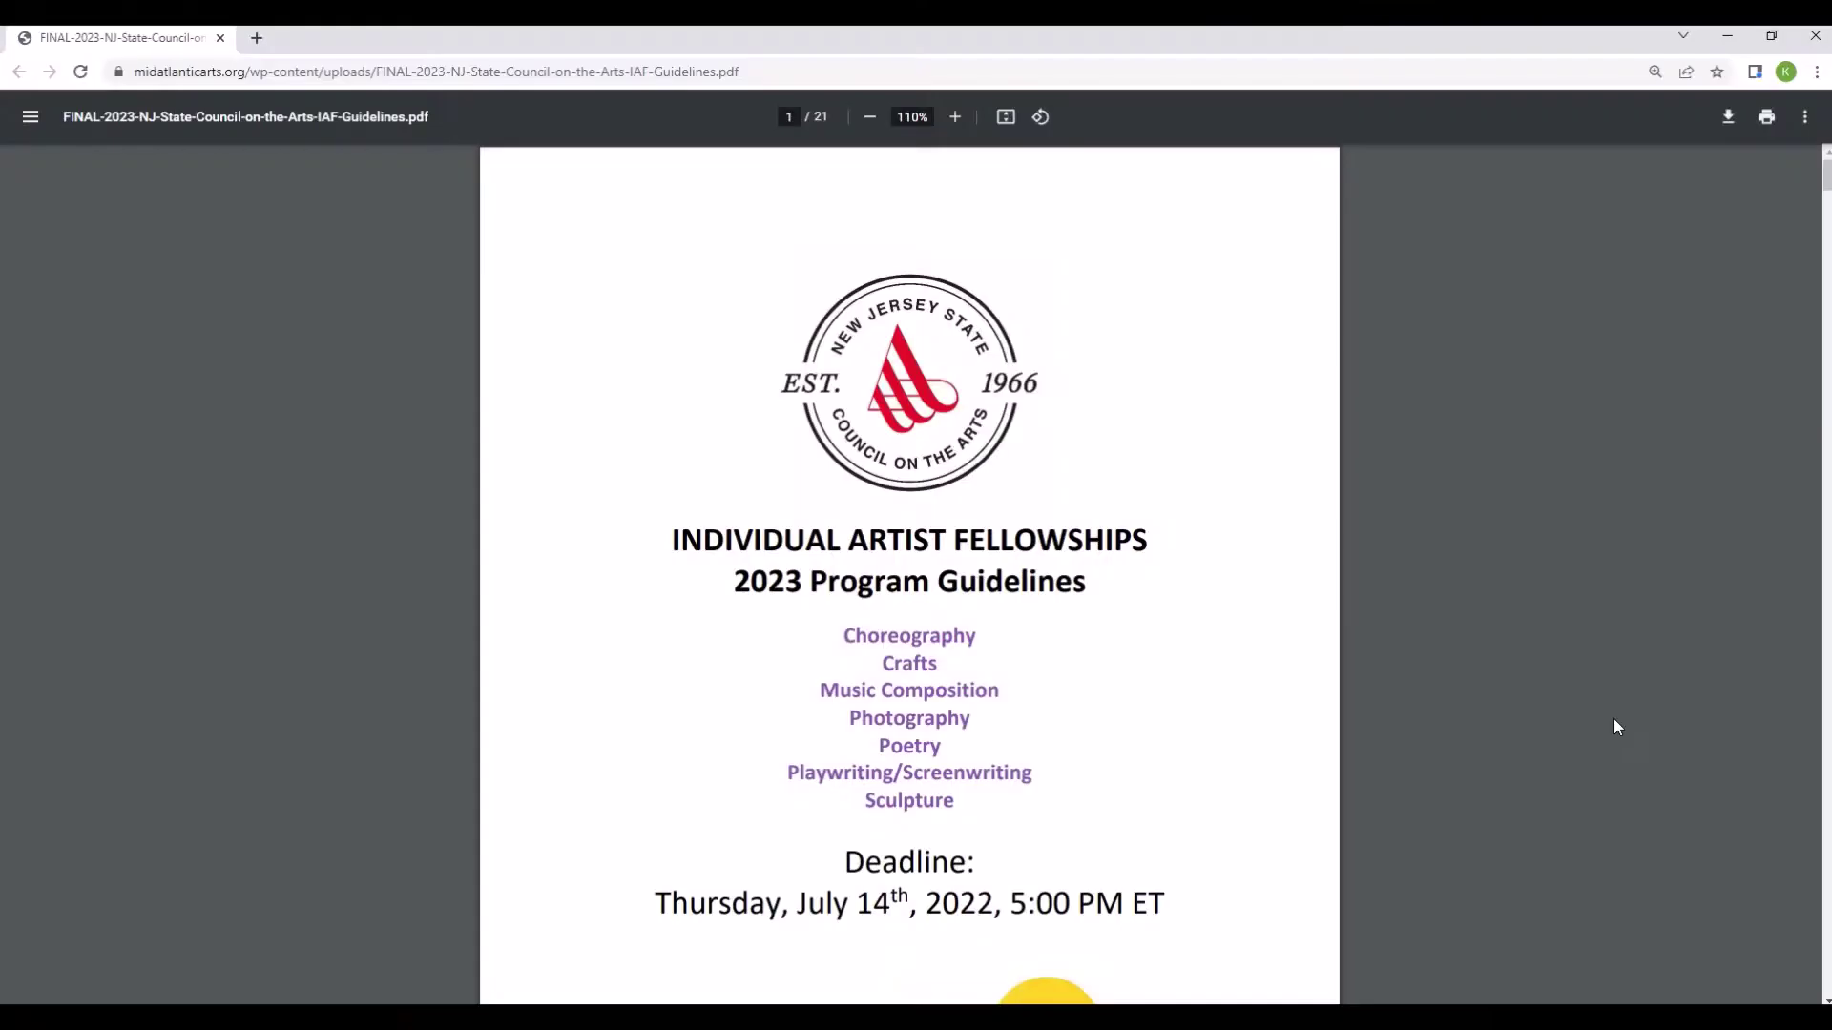
Scroll through the 2023 Individual Artist Fellowships guidelines PDF.
{"action": "scroll", "coordinate": [1613, 719], "scroll_direction": "down", "scroll_amount": 7}
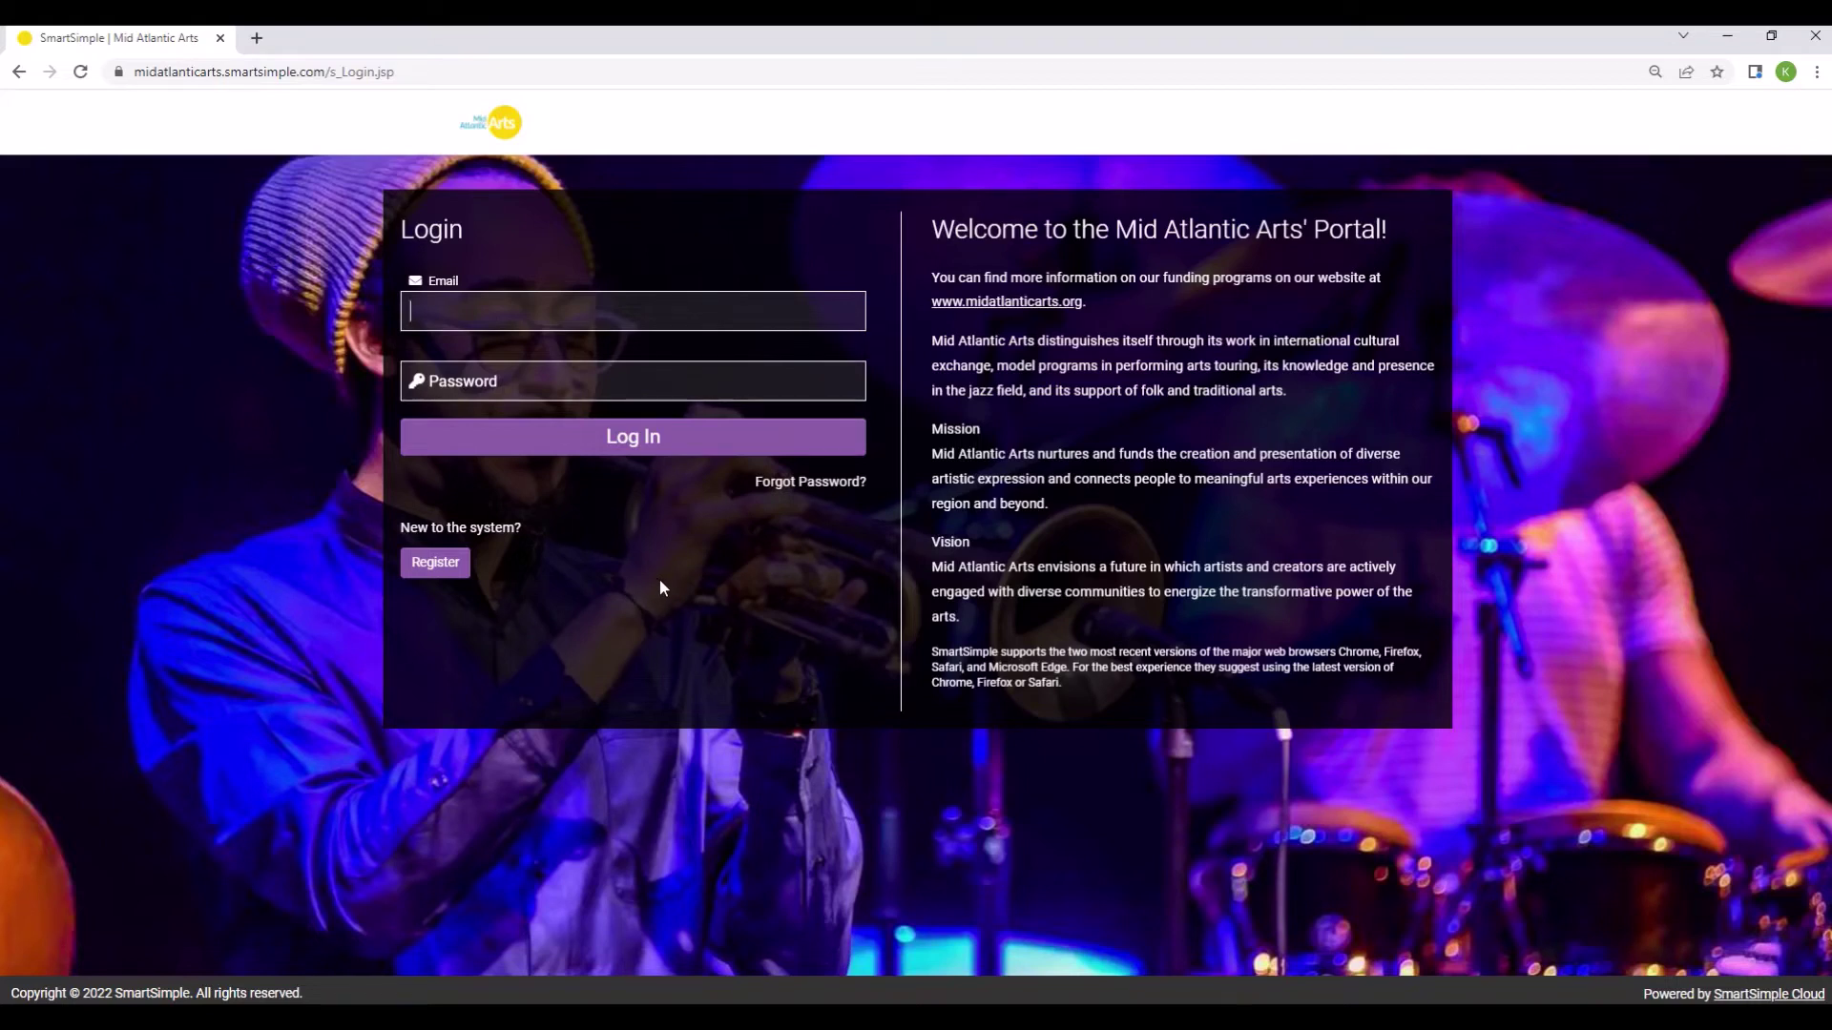
{"action": "left_click", "coordinate": [773, 489]}
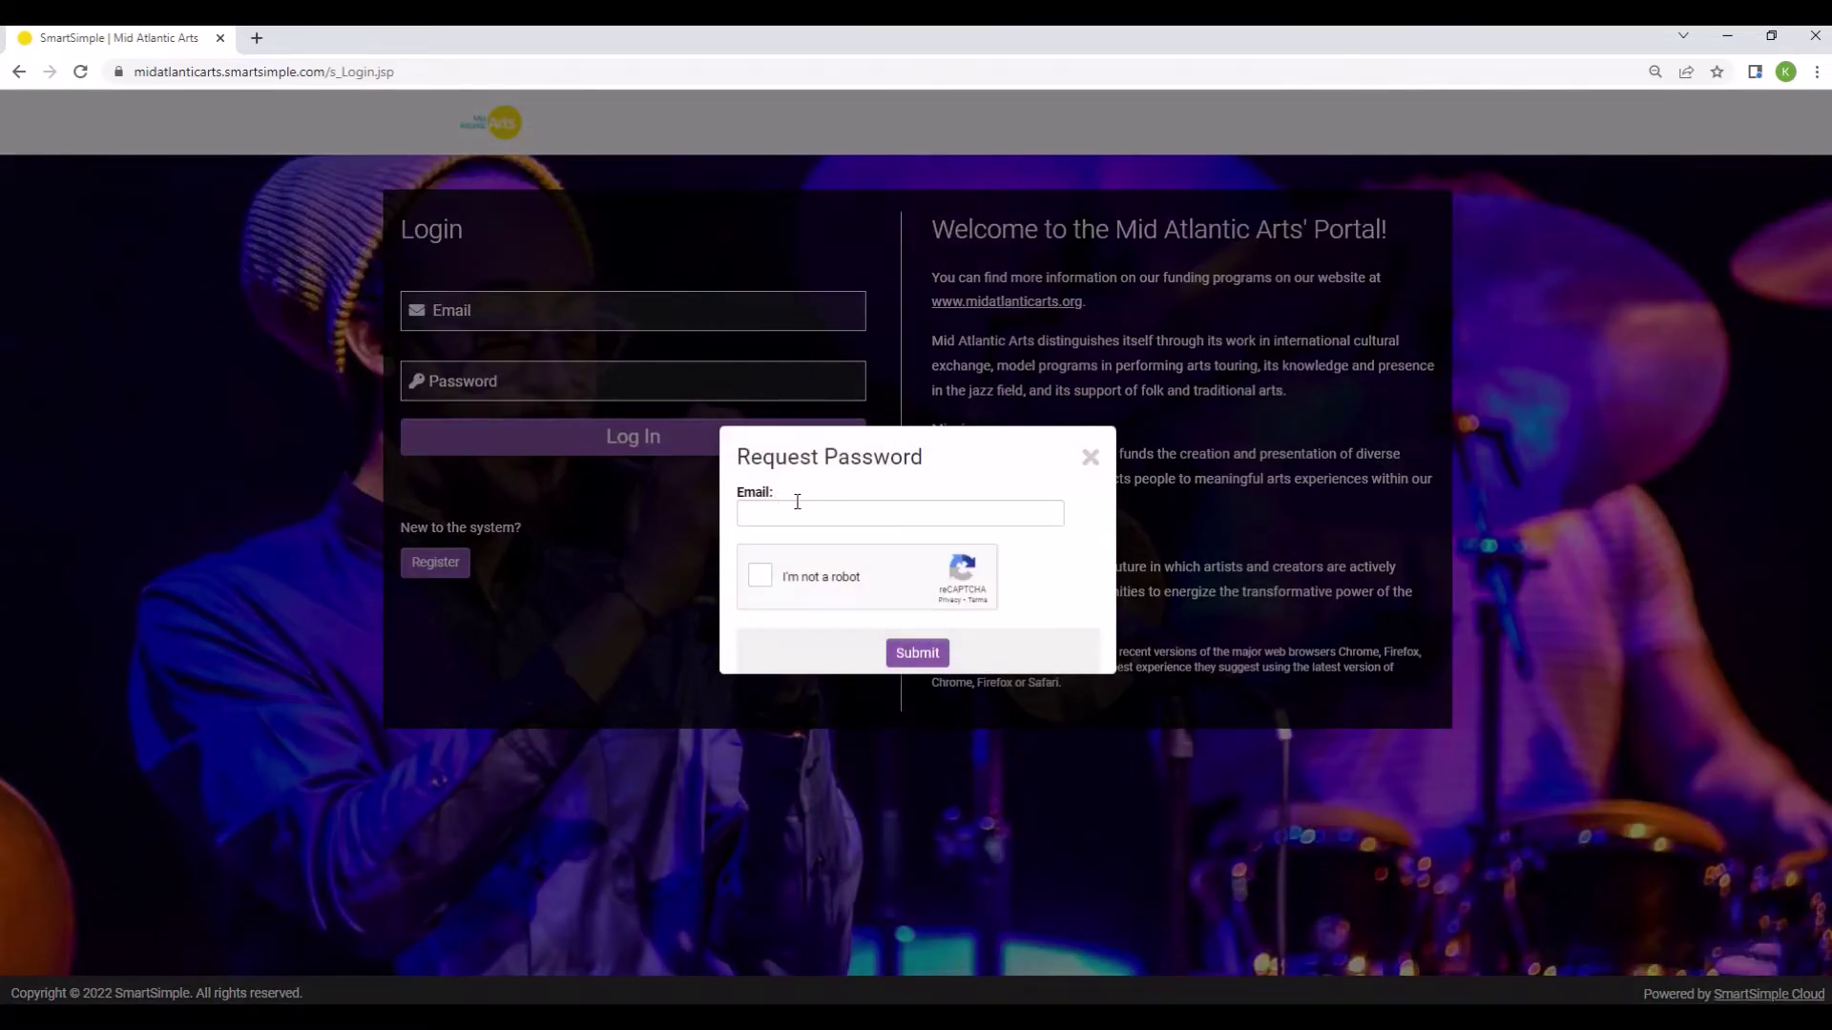
{"action": "left_click", "coordinate": [1090, 459]}
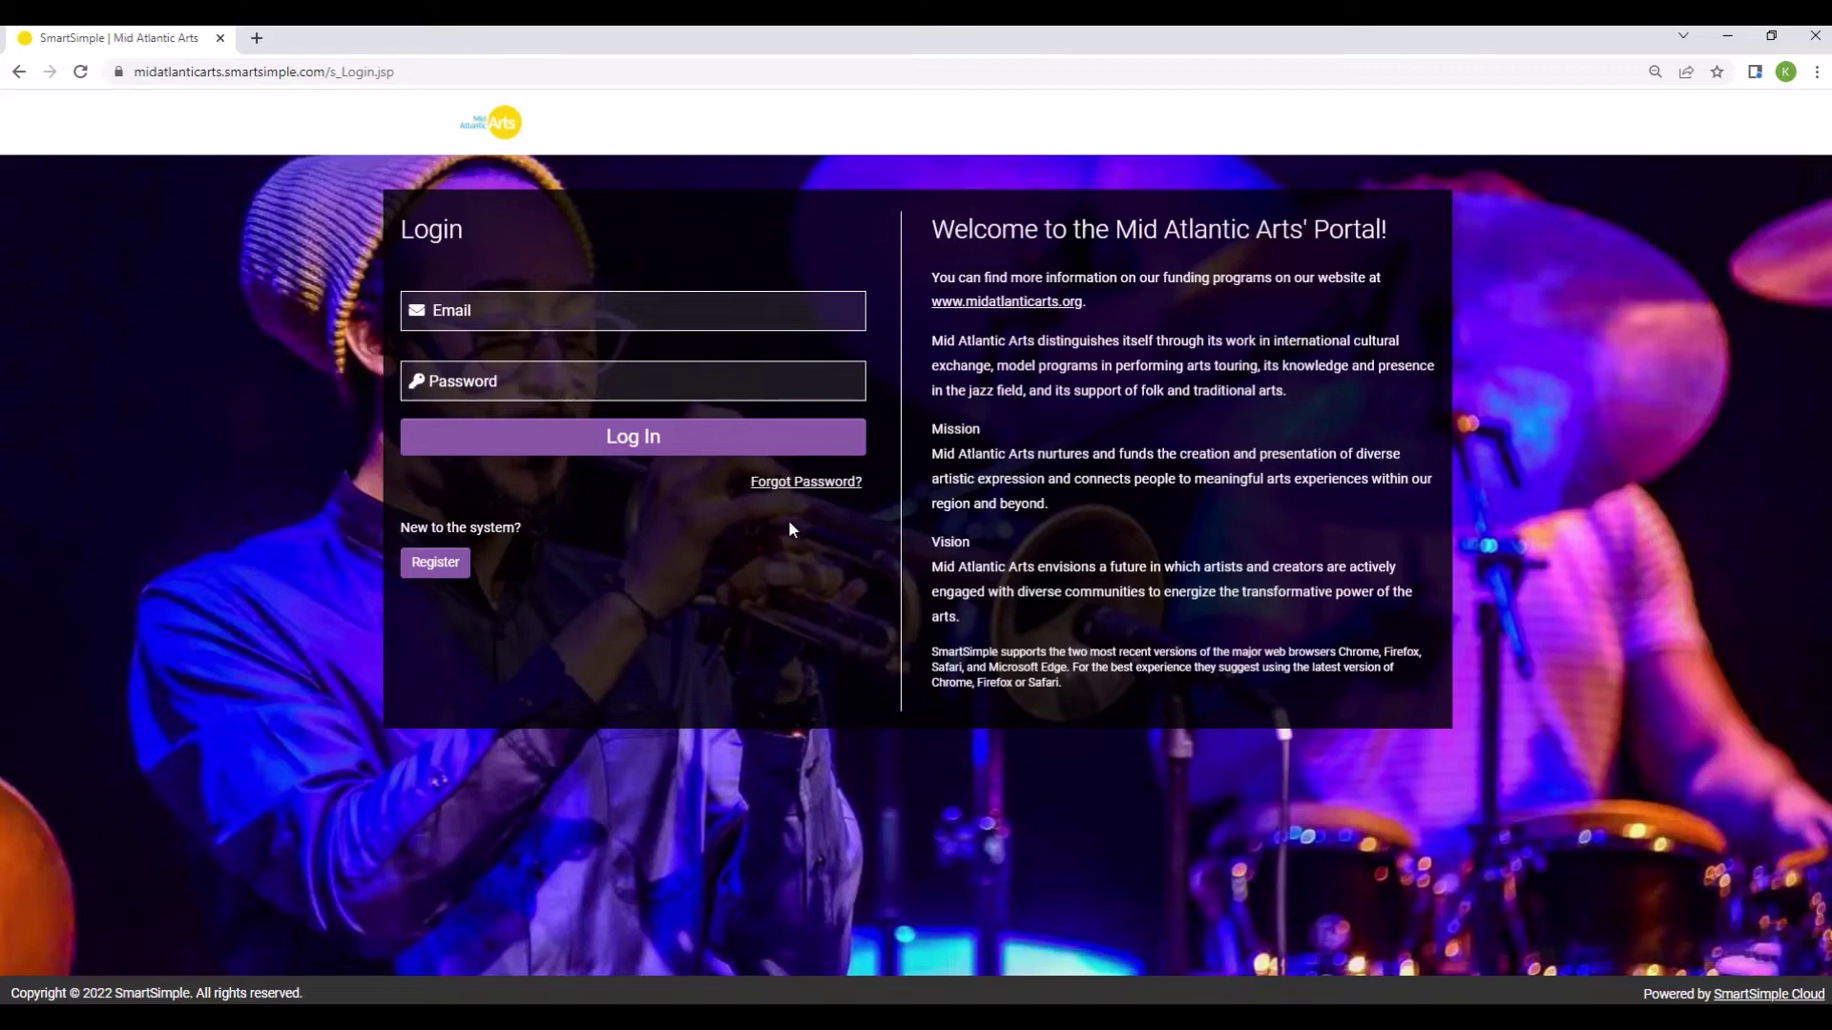
Register a new account as an Individual Artist and submit the completed contact information form.
{"action": "left_click", "coordinate": [454, 575]}
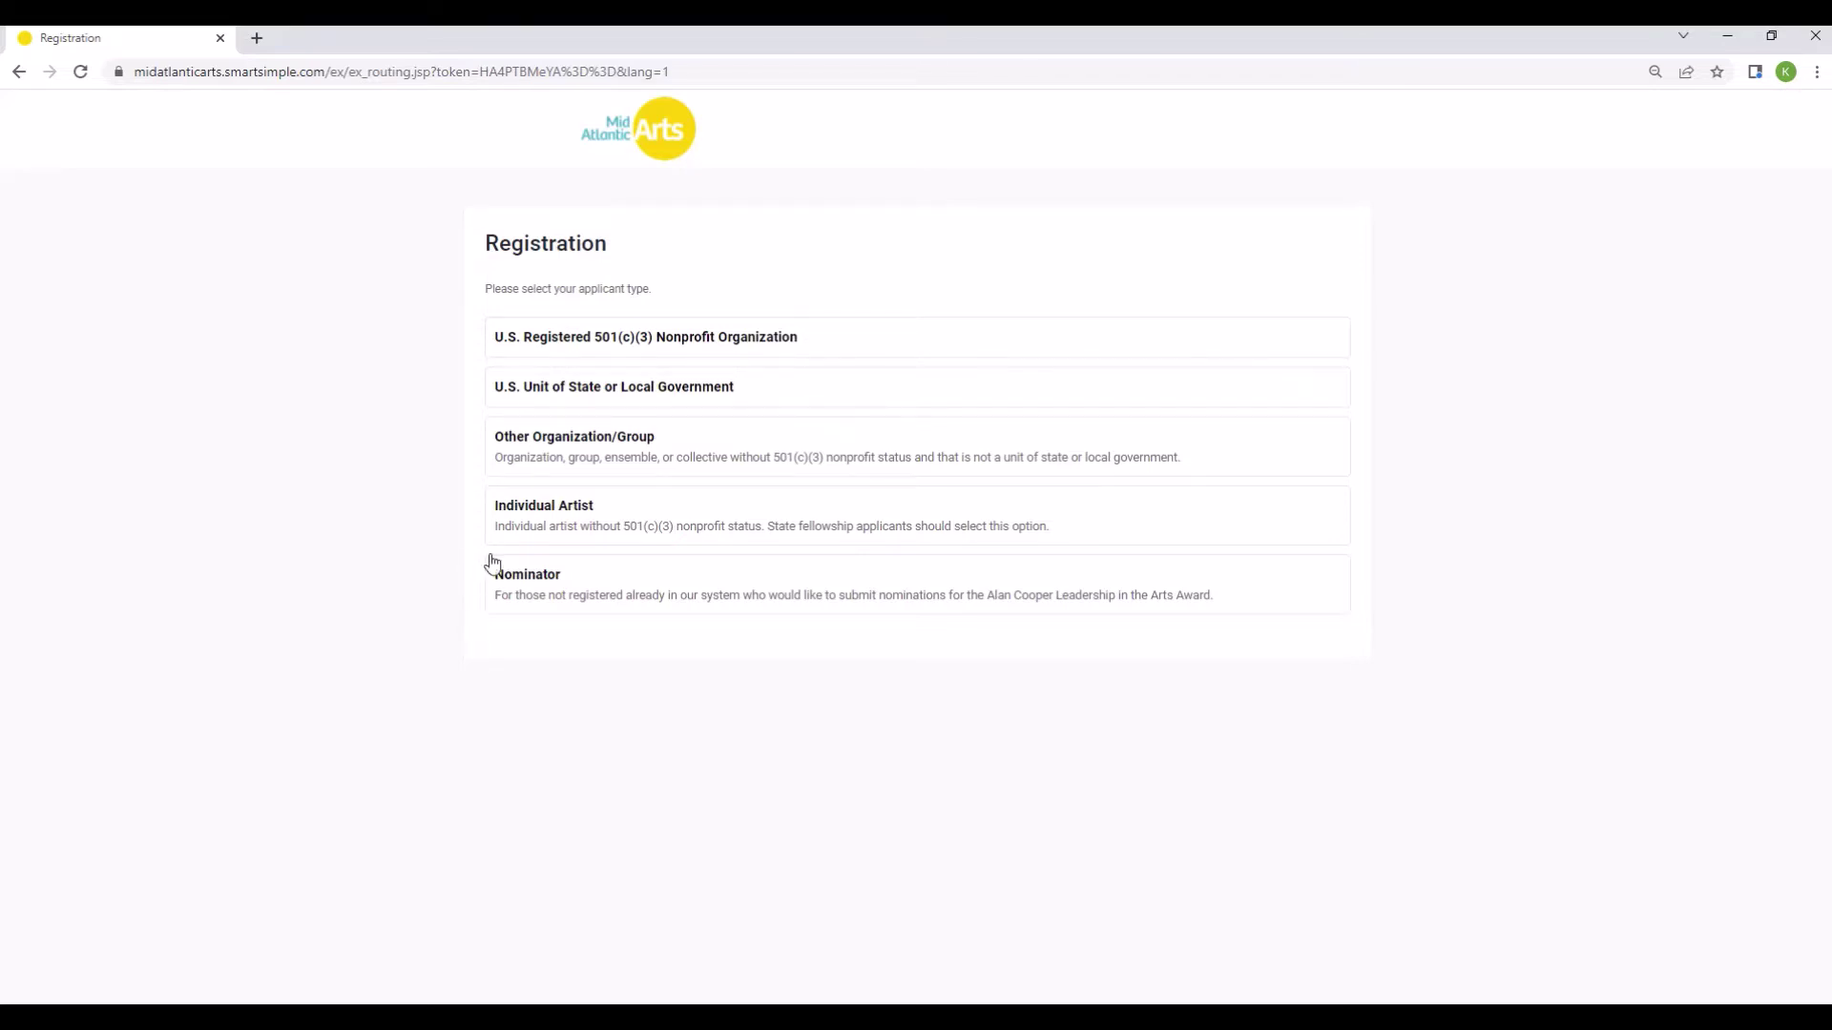
{"action": "left_click", "coordinate": [526, 533]}
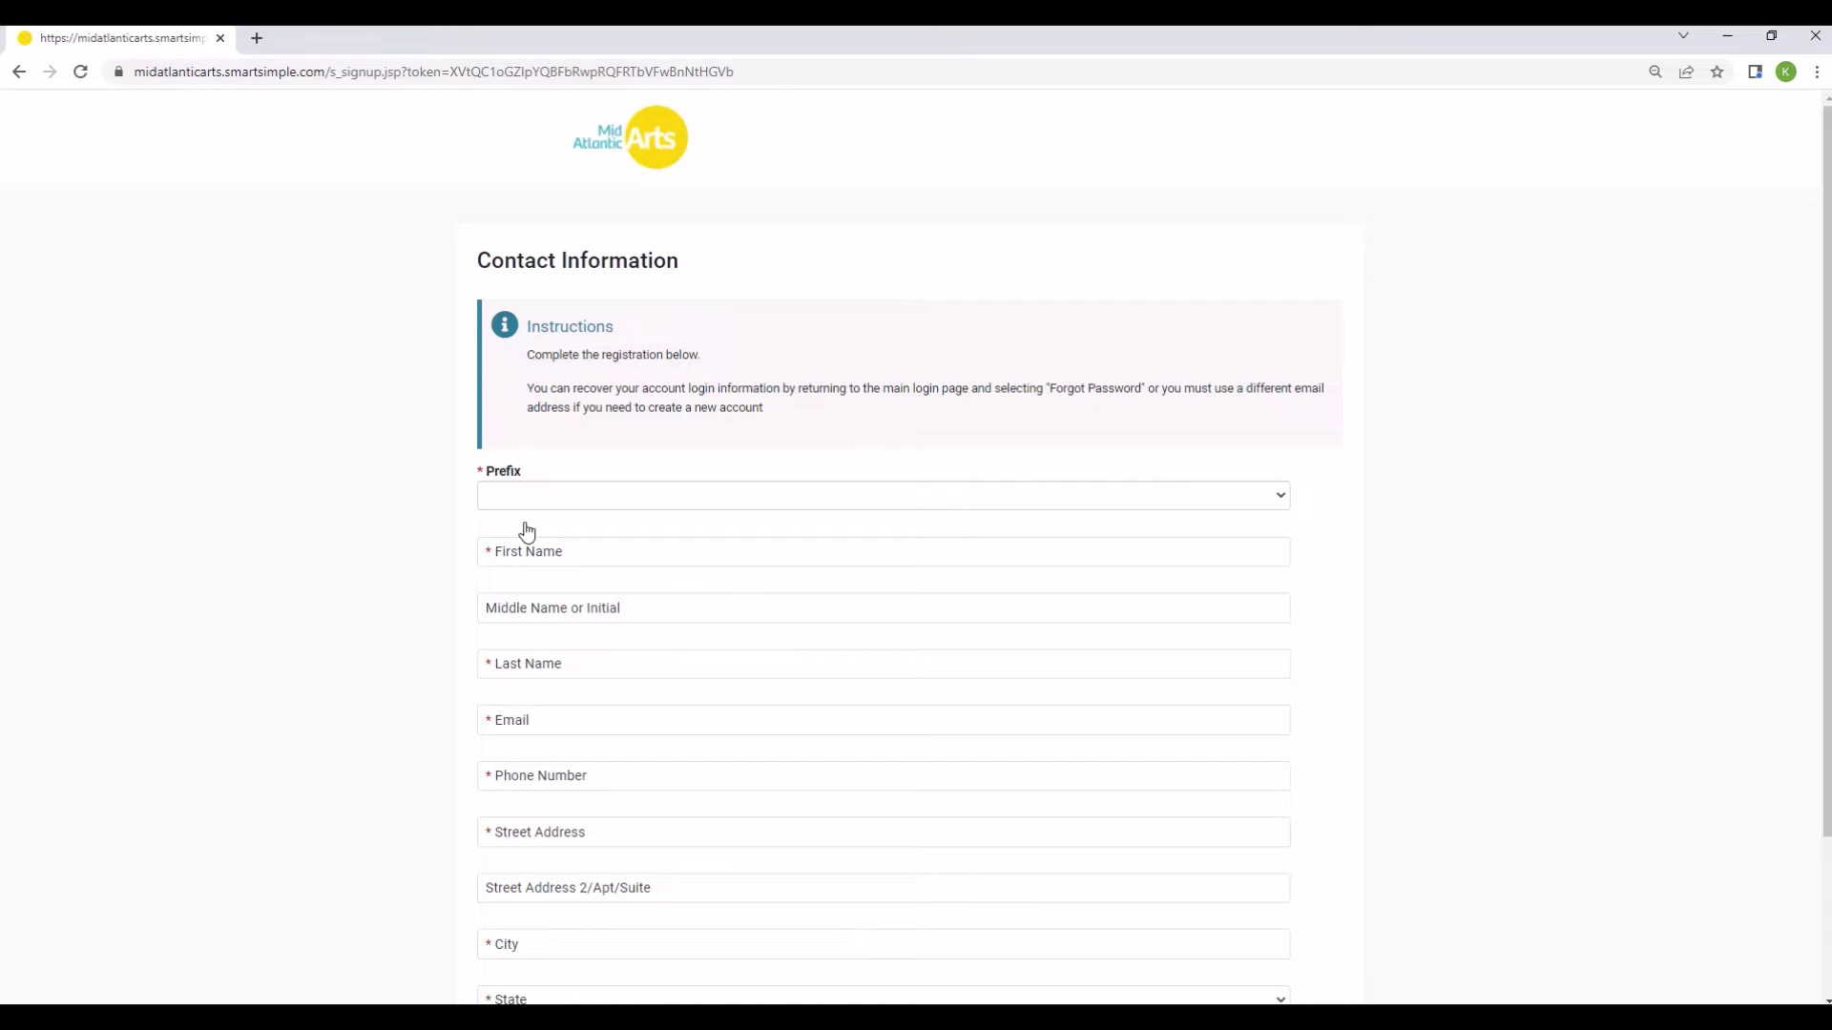
{"action": "scroll", "coordinate": [424, 508], "scroll_direction": "down", "scroll_amount": 2}
{"action": "scroll", "coordinate": [424, 507], "scroll_direction": "down", "scroll_amount": 1}
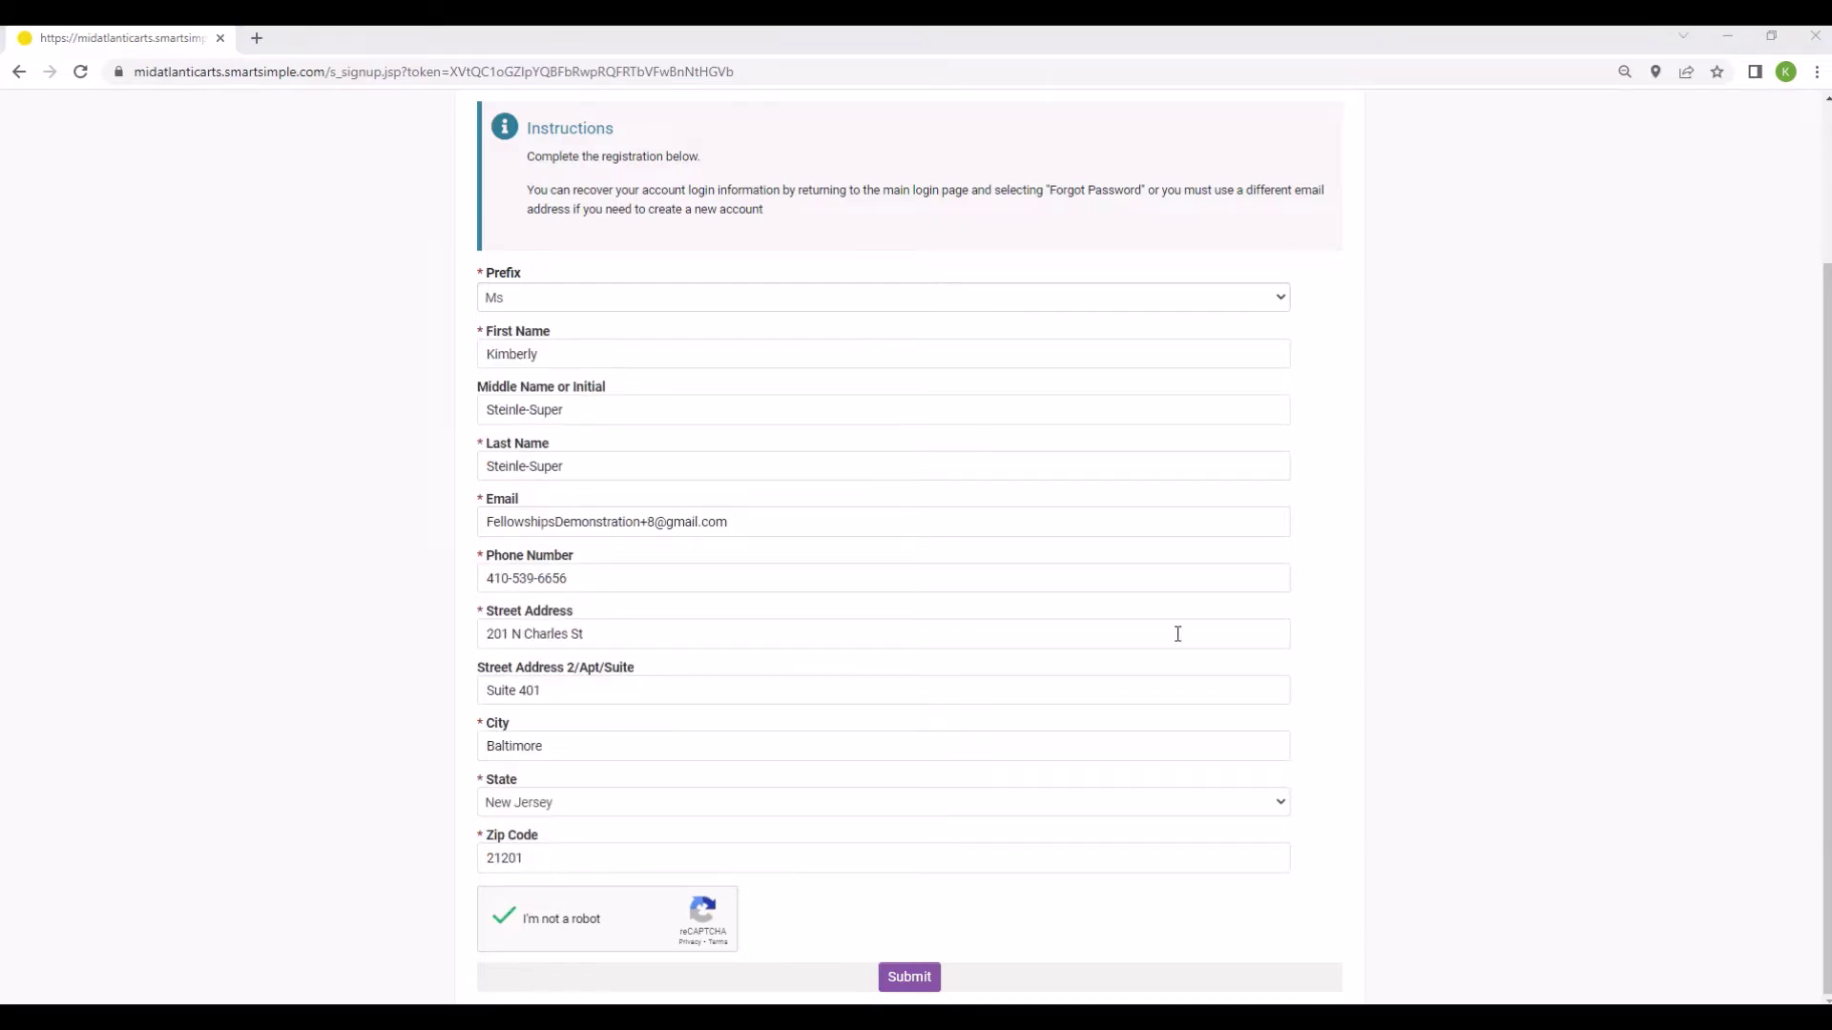
{"action": "left_click", "coordinate": [922, 981]}
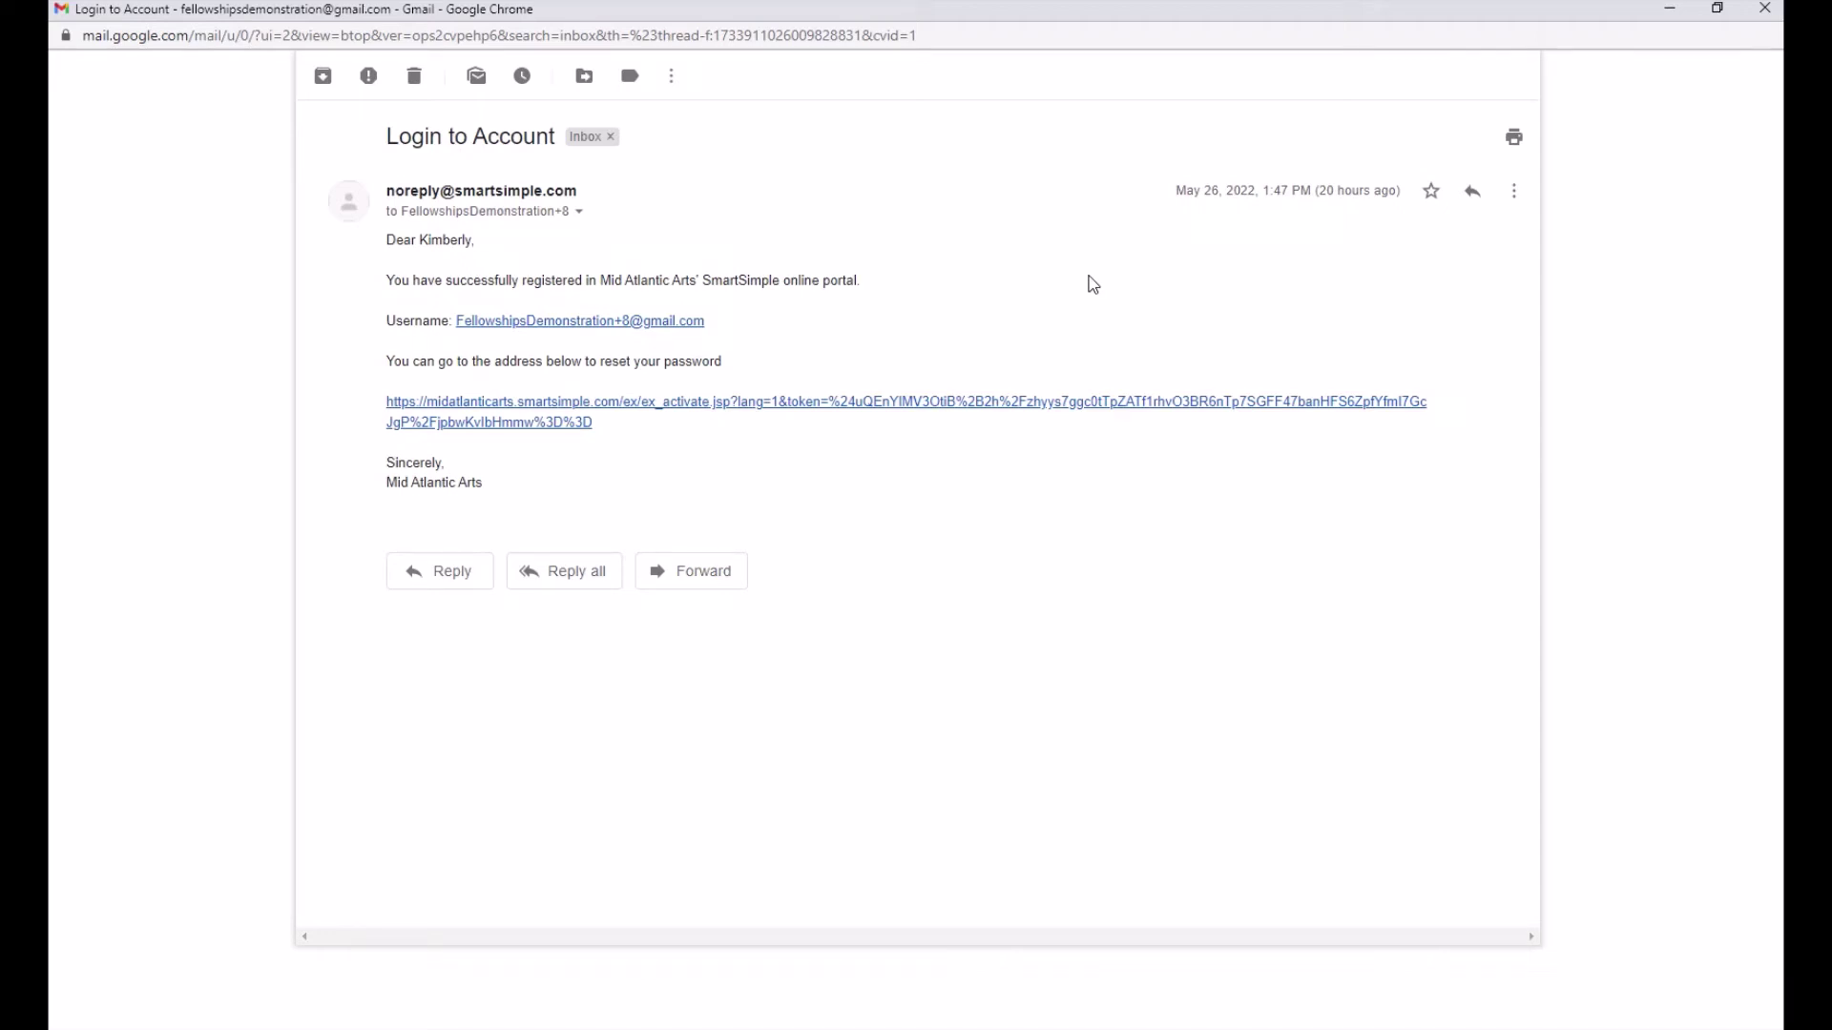
Set a new account password from the email link, then log in to the portal.
{"action": "left_click", "coordinate": [1056, 412]}
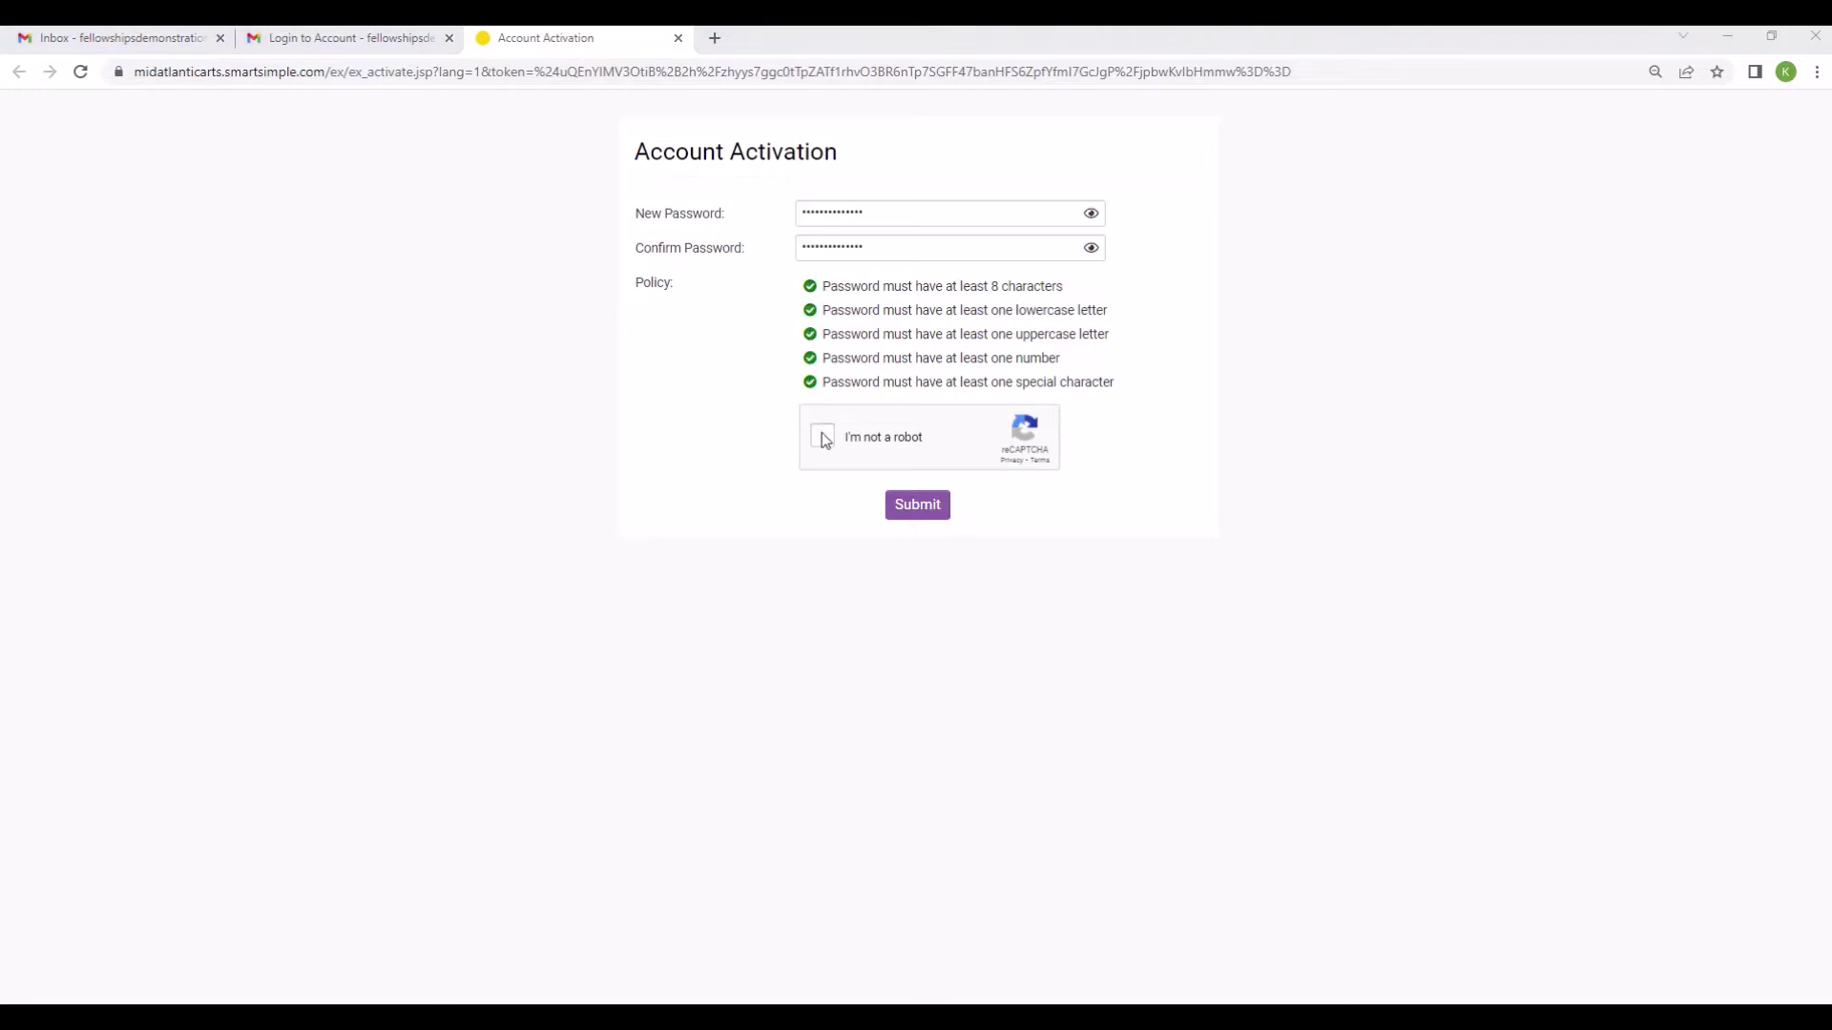
{"action": "left_click", "coordinate": [916, 511]}
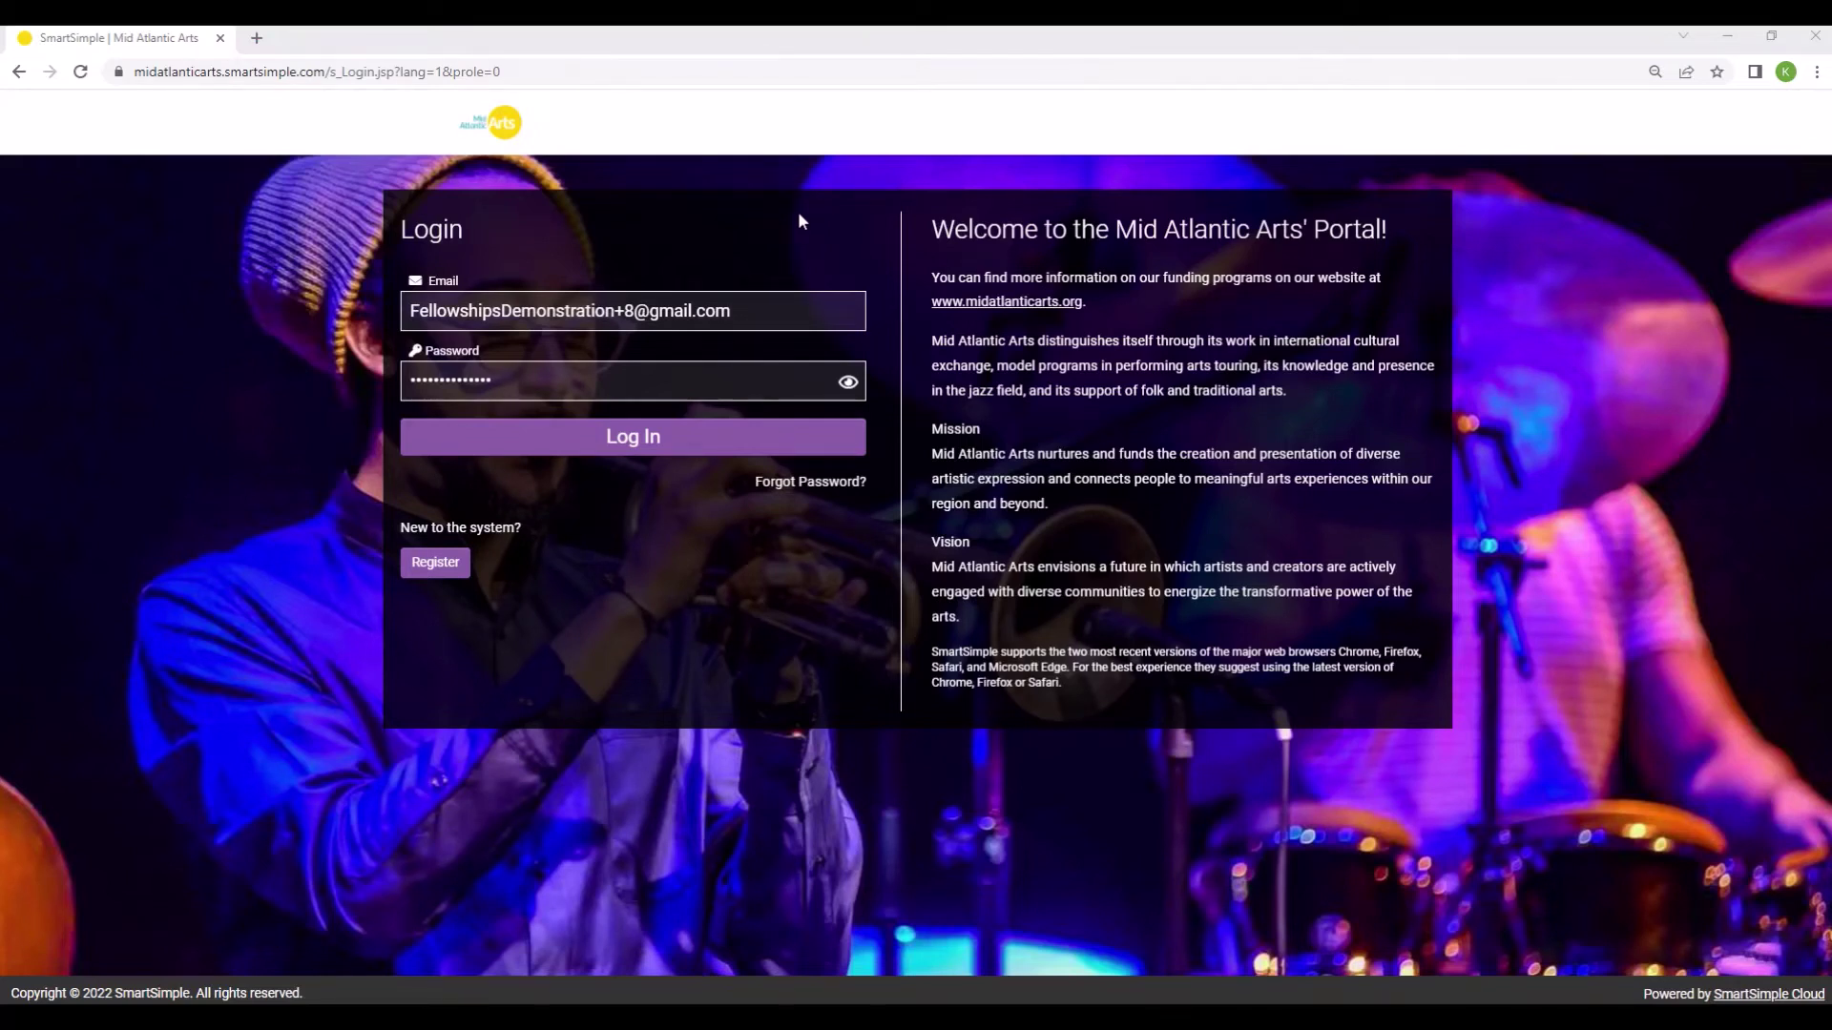
{"action": "left_click", "coordinate": [697, 438]}
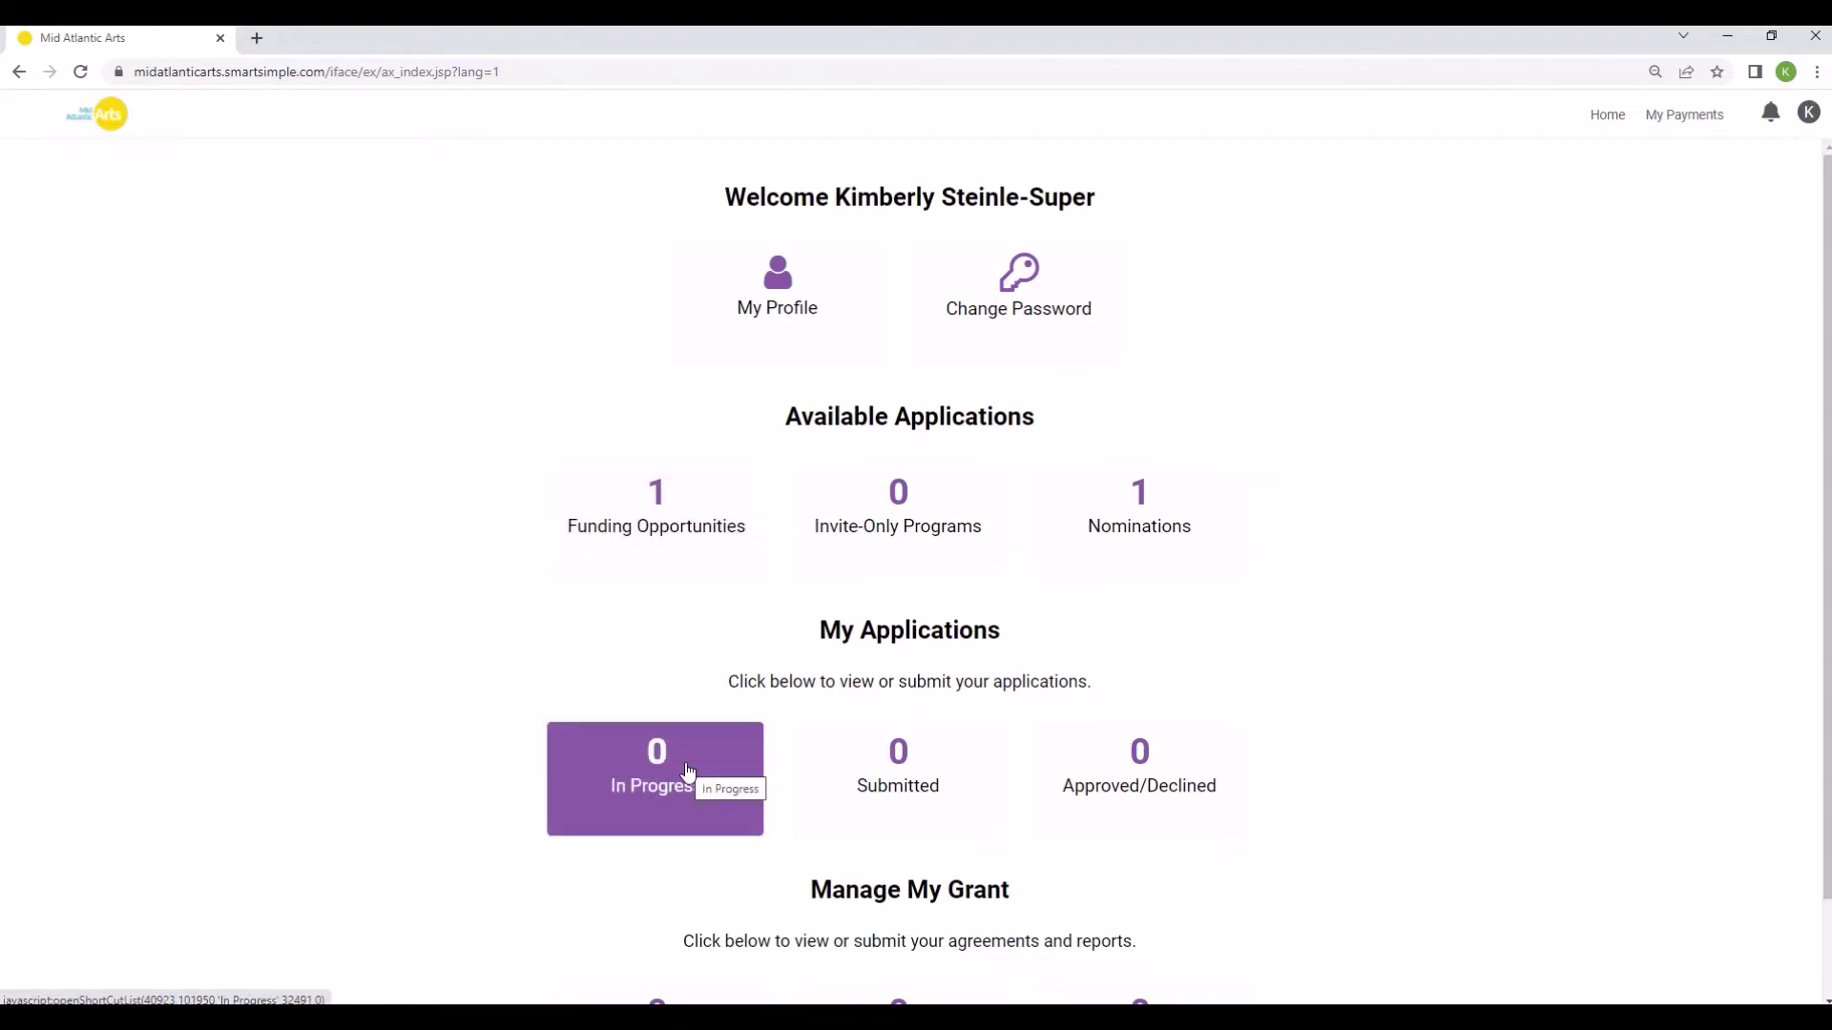
From Funding Opportunities, apply to the NJ Individual Artist Fellowships listing.
{"action": "left_click", "coordinate": [1151, 820]}
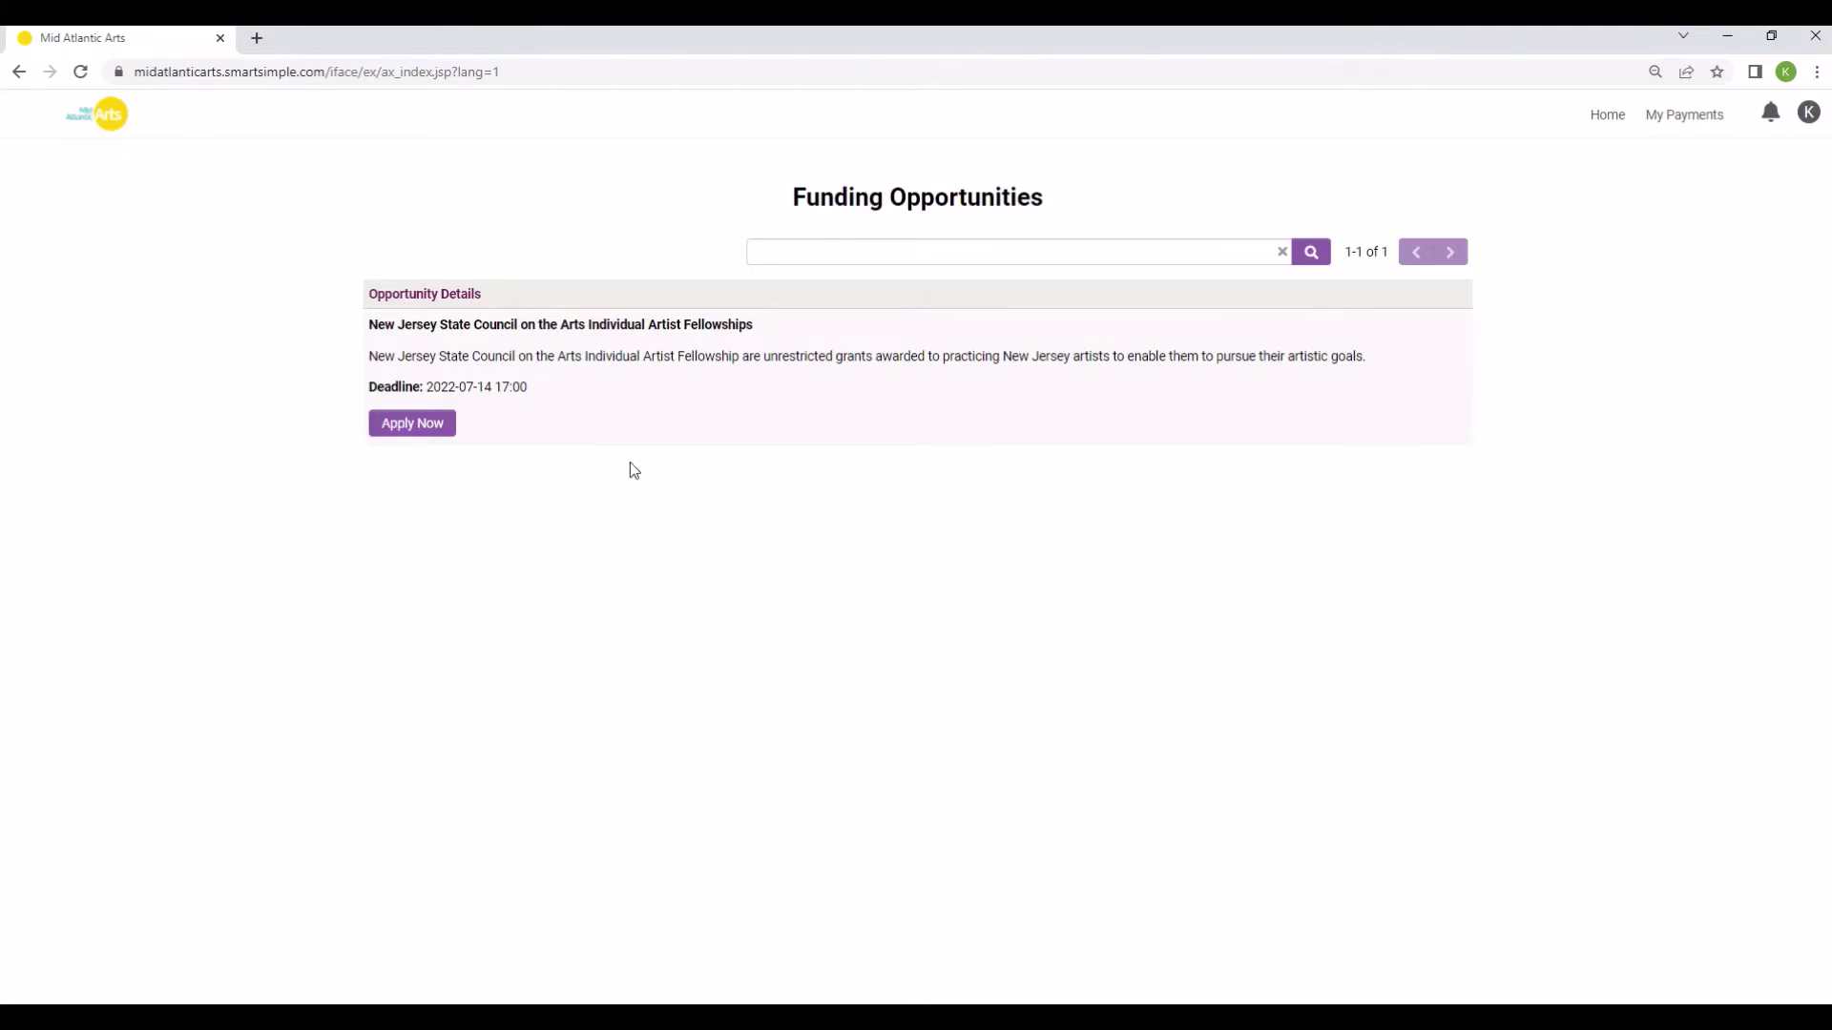
{"action": "left_click", "coordinate": [431, 426]}
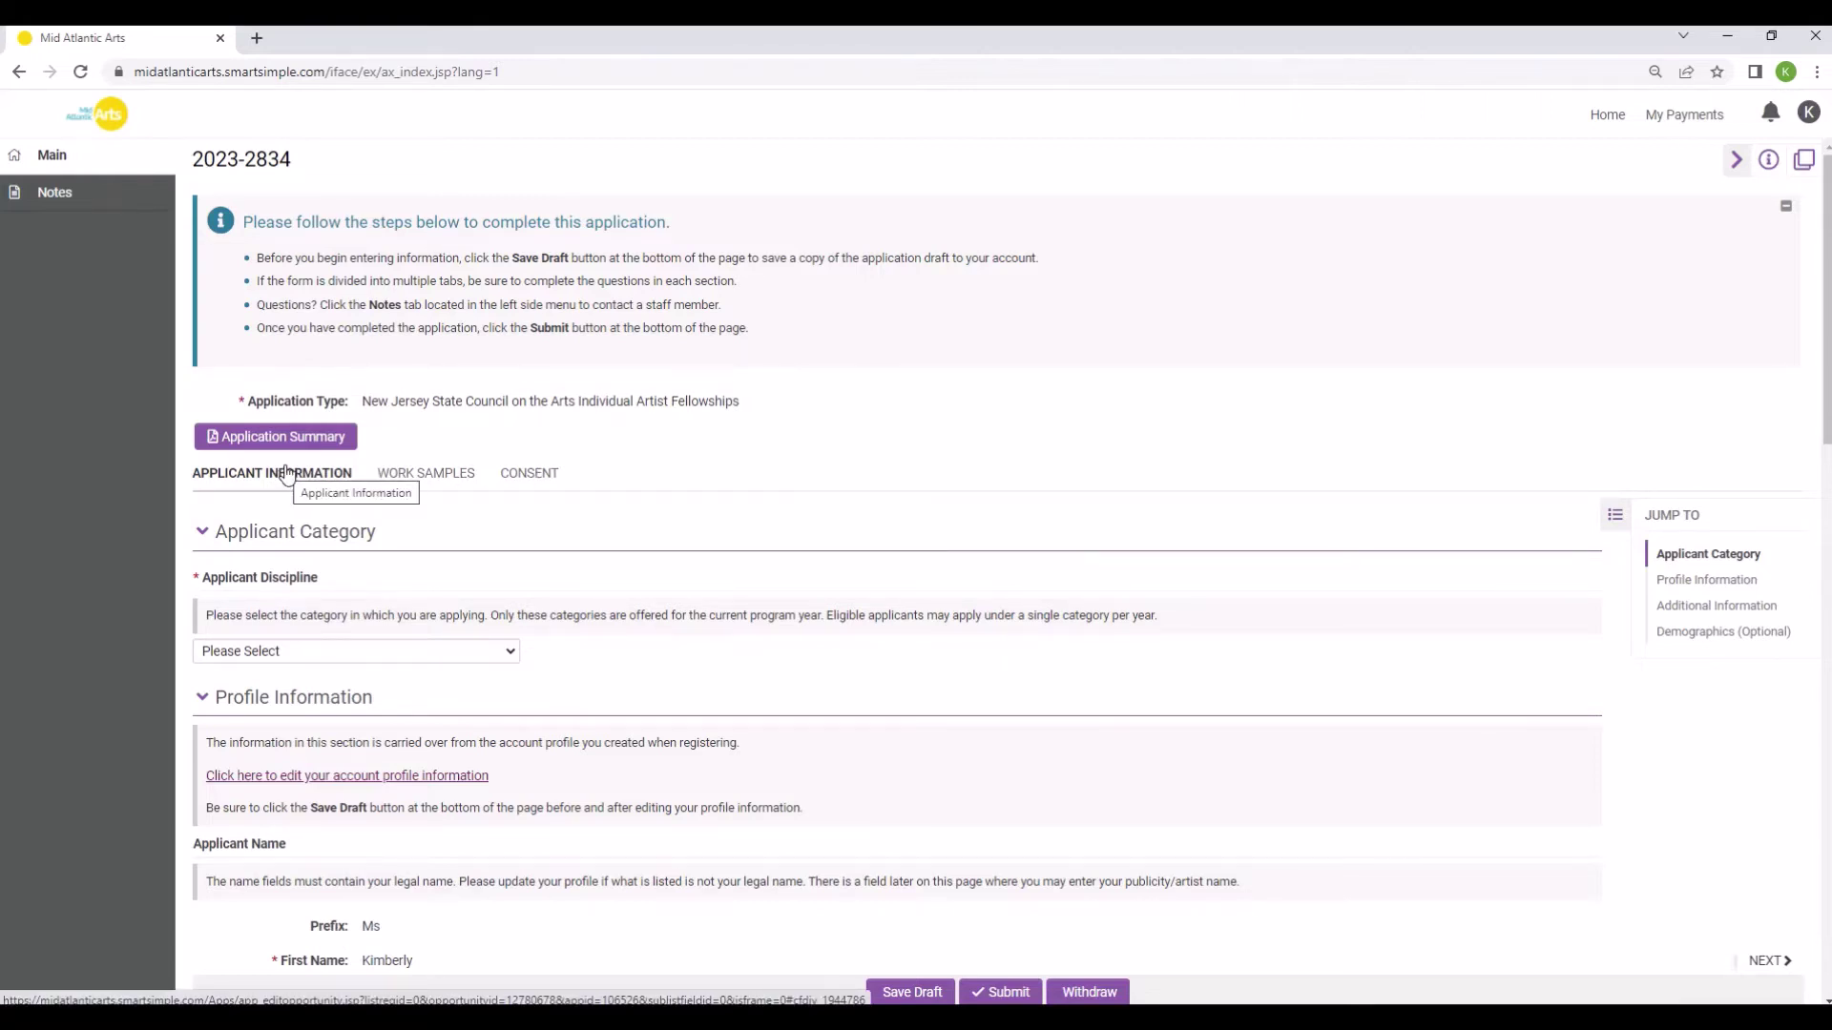
Choose Crafts as the Applicant Discipline on application 2023-2834 and review the profile details below.
{"action": "scroll", "coordinate": [286, 474], "scroll_direction": "down", "scroll_amount": 3}
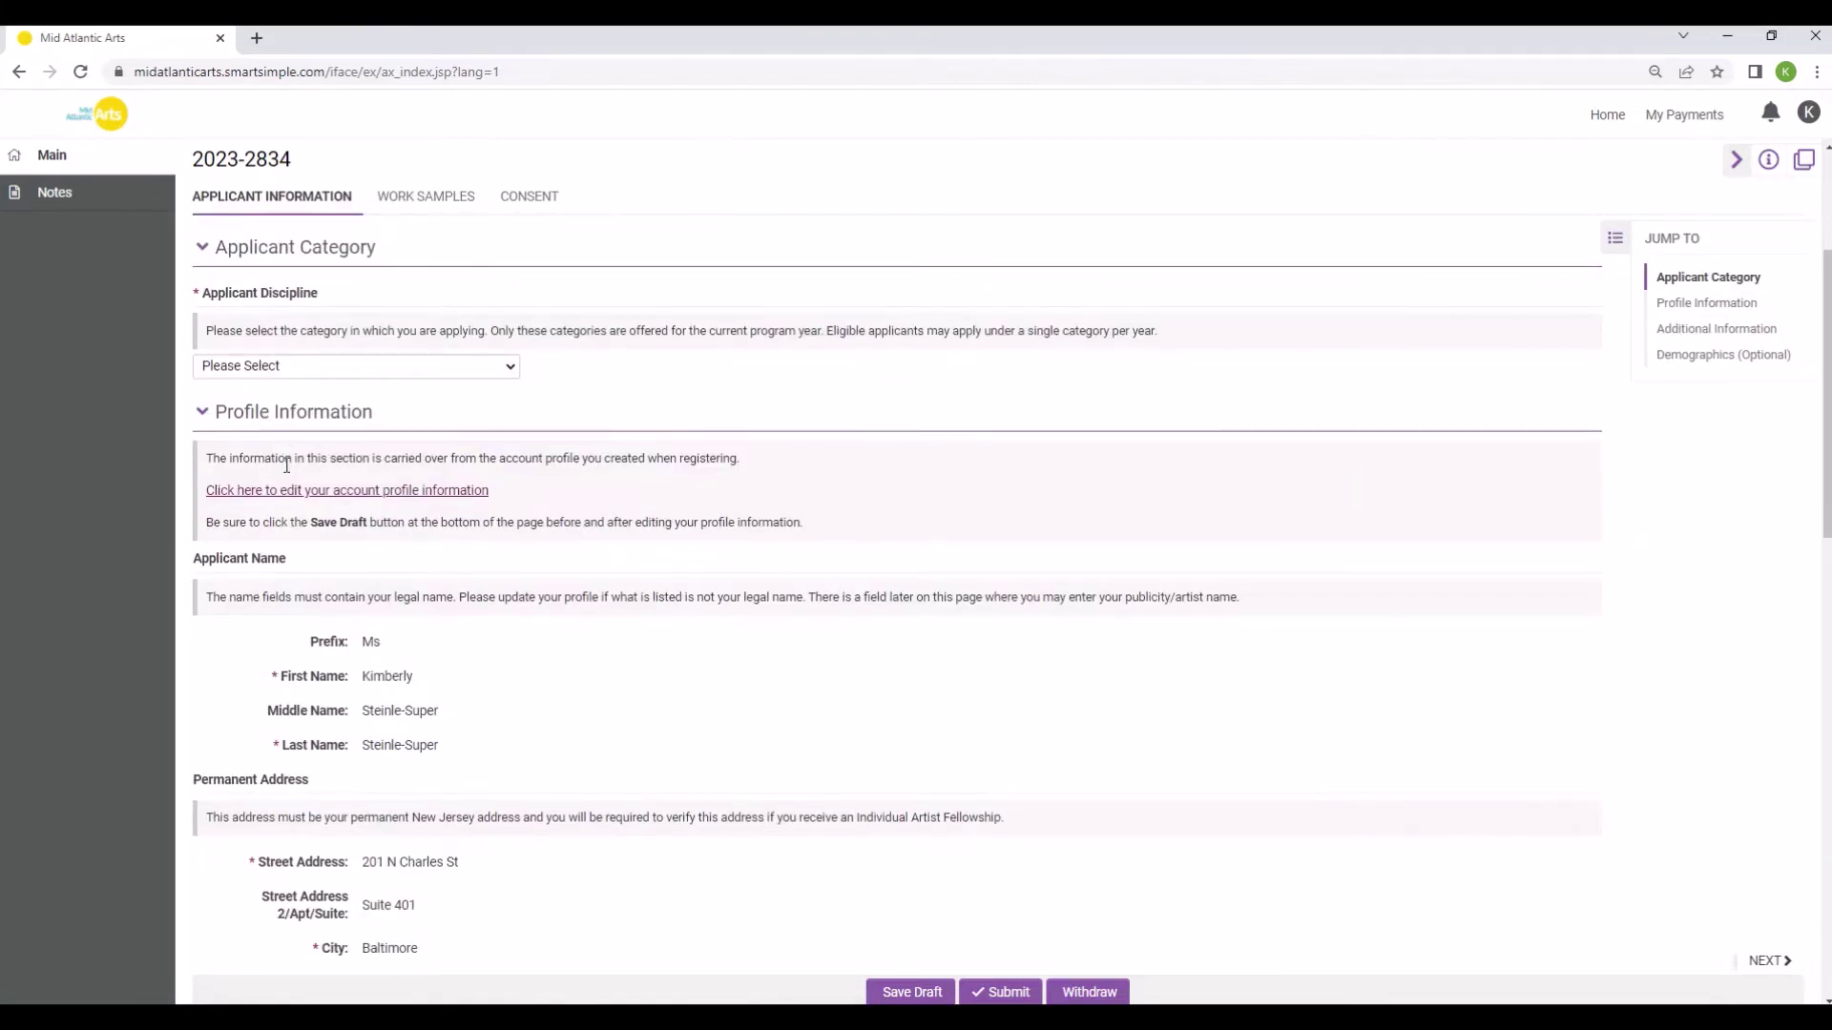
{"action": "scroll", "coordinate": [286, 465], "scroll_direction": "up", "scroll_amount": 1}
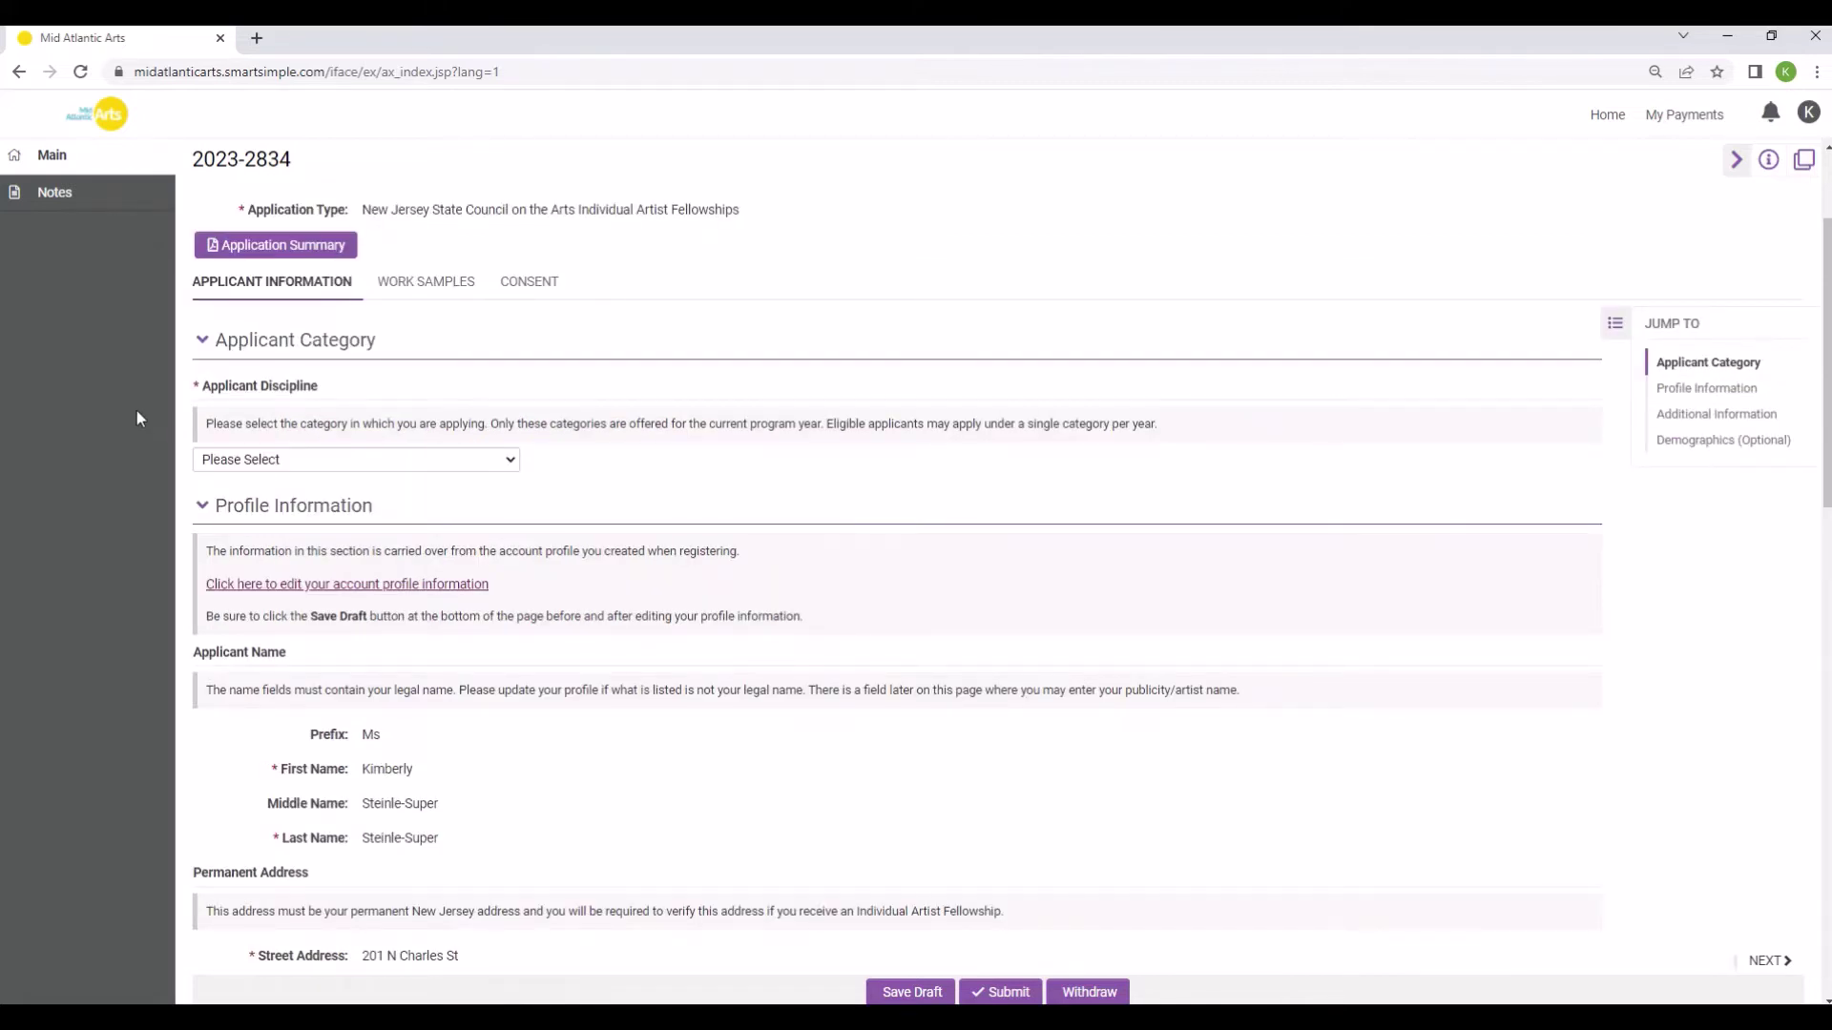
{"action": "left_click", "coordinate": [235, 462]}
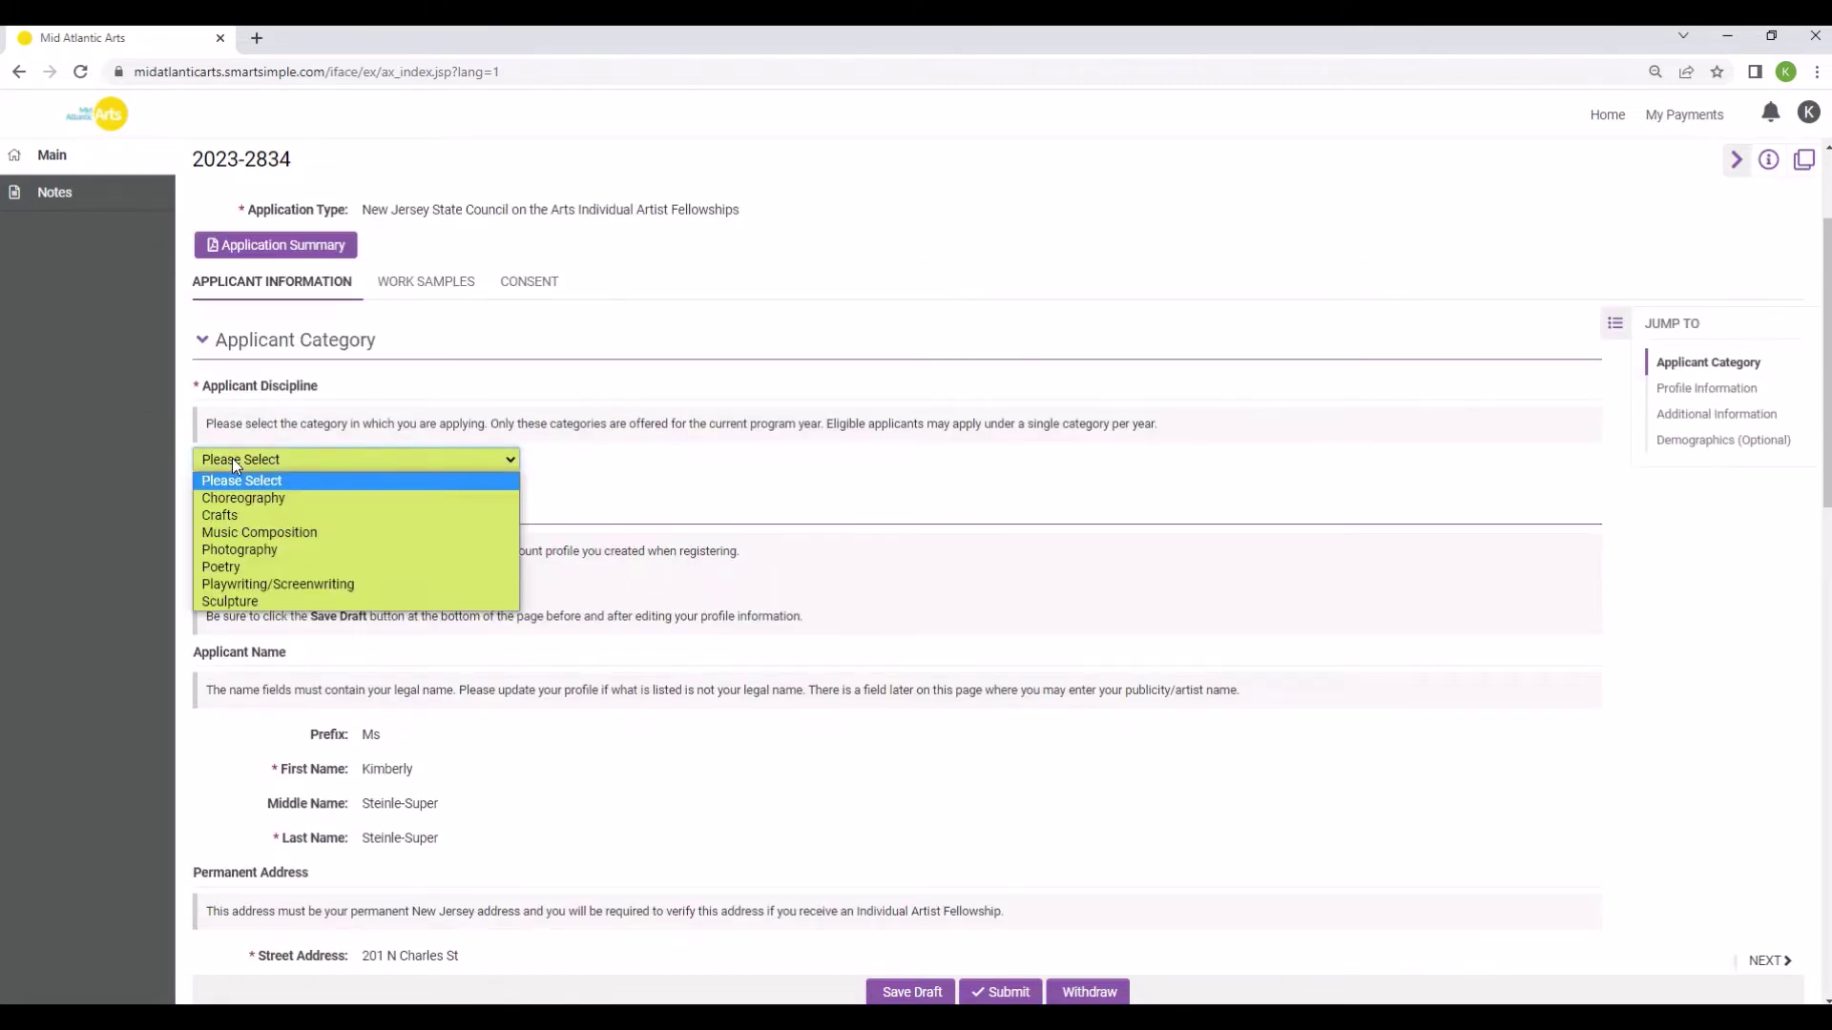
{"action": "left_click", "coordinate": [231, 514]}
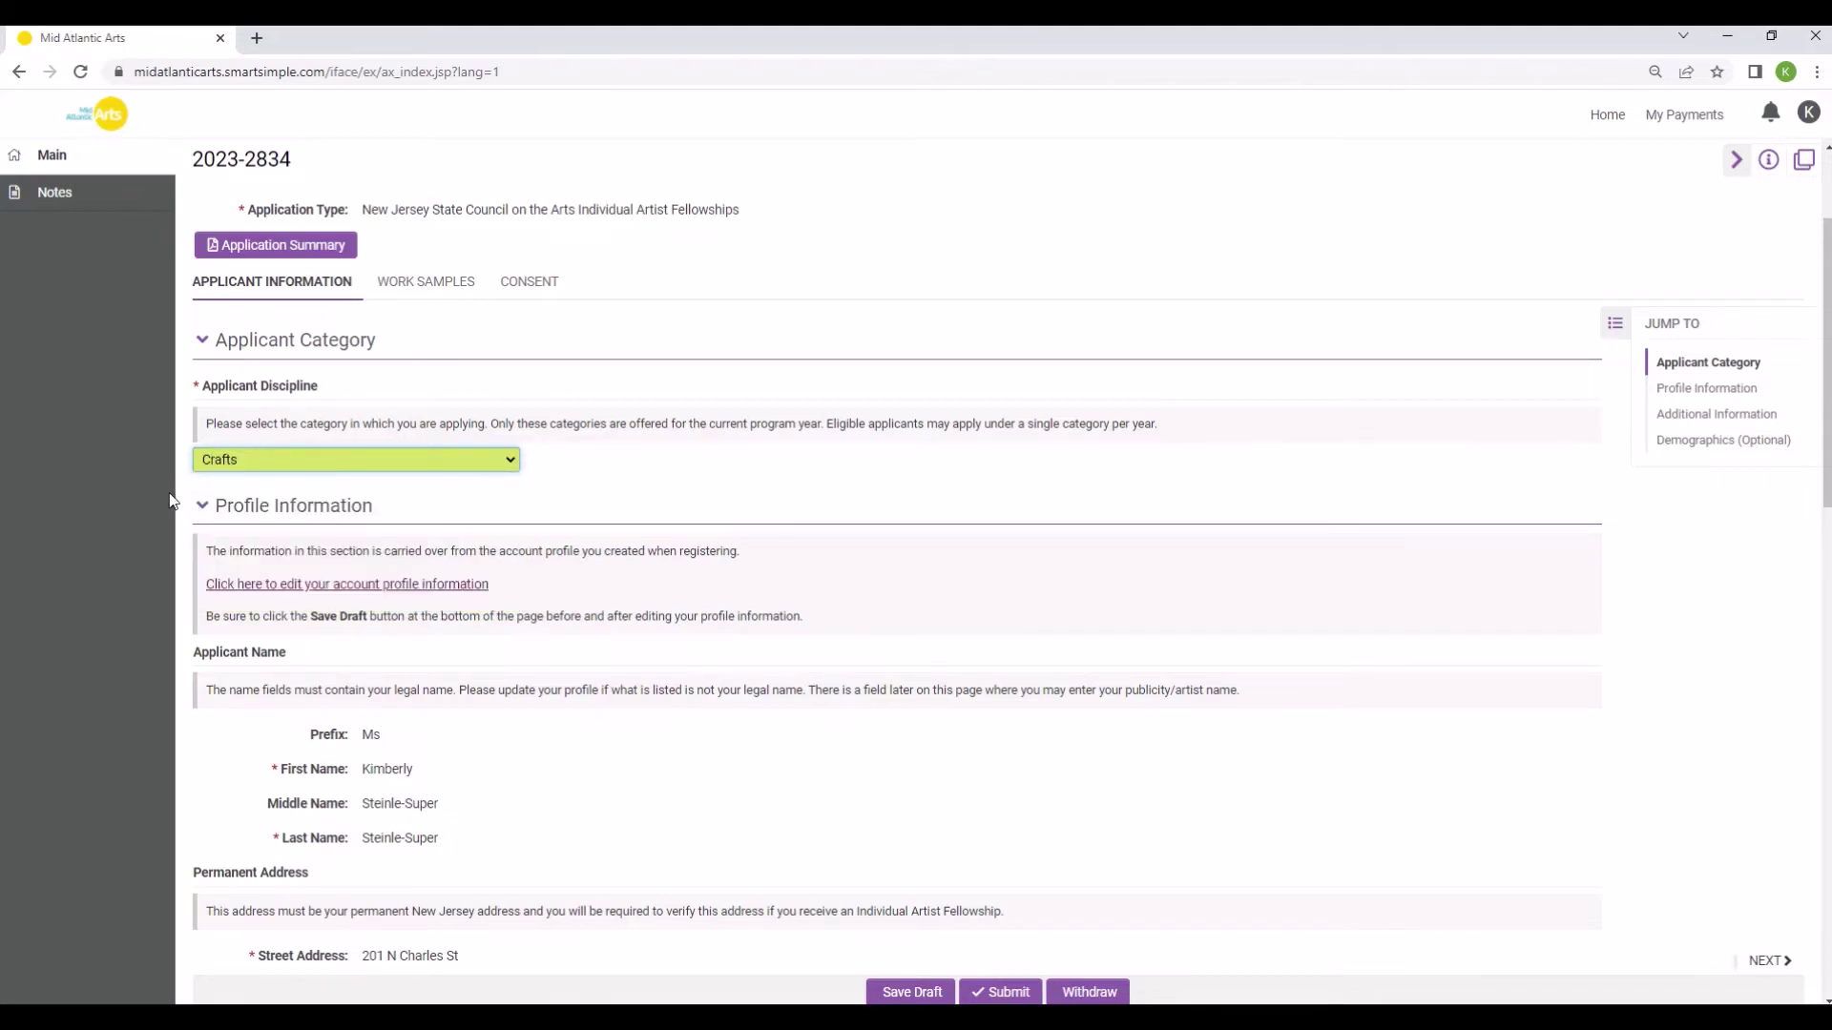
{"action": "scroll", "coordinate": [175, 491], "scroll_direction": "down", "scroll_amount": 1}
{"action": "scroll", "coordinate": [176, 492], "scroll_direction": "down", "scroll_amount": 1}
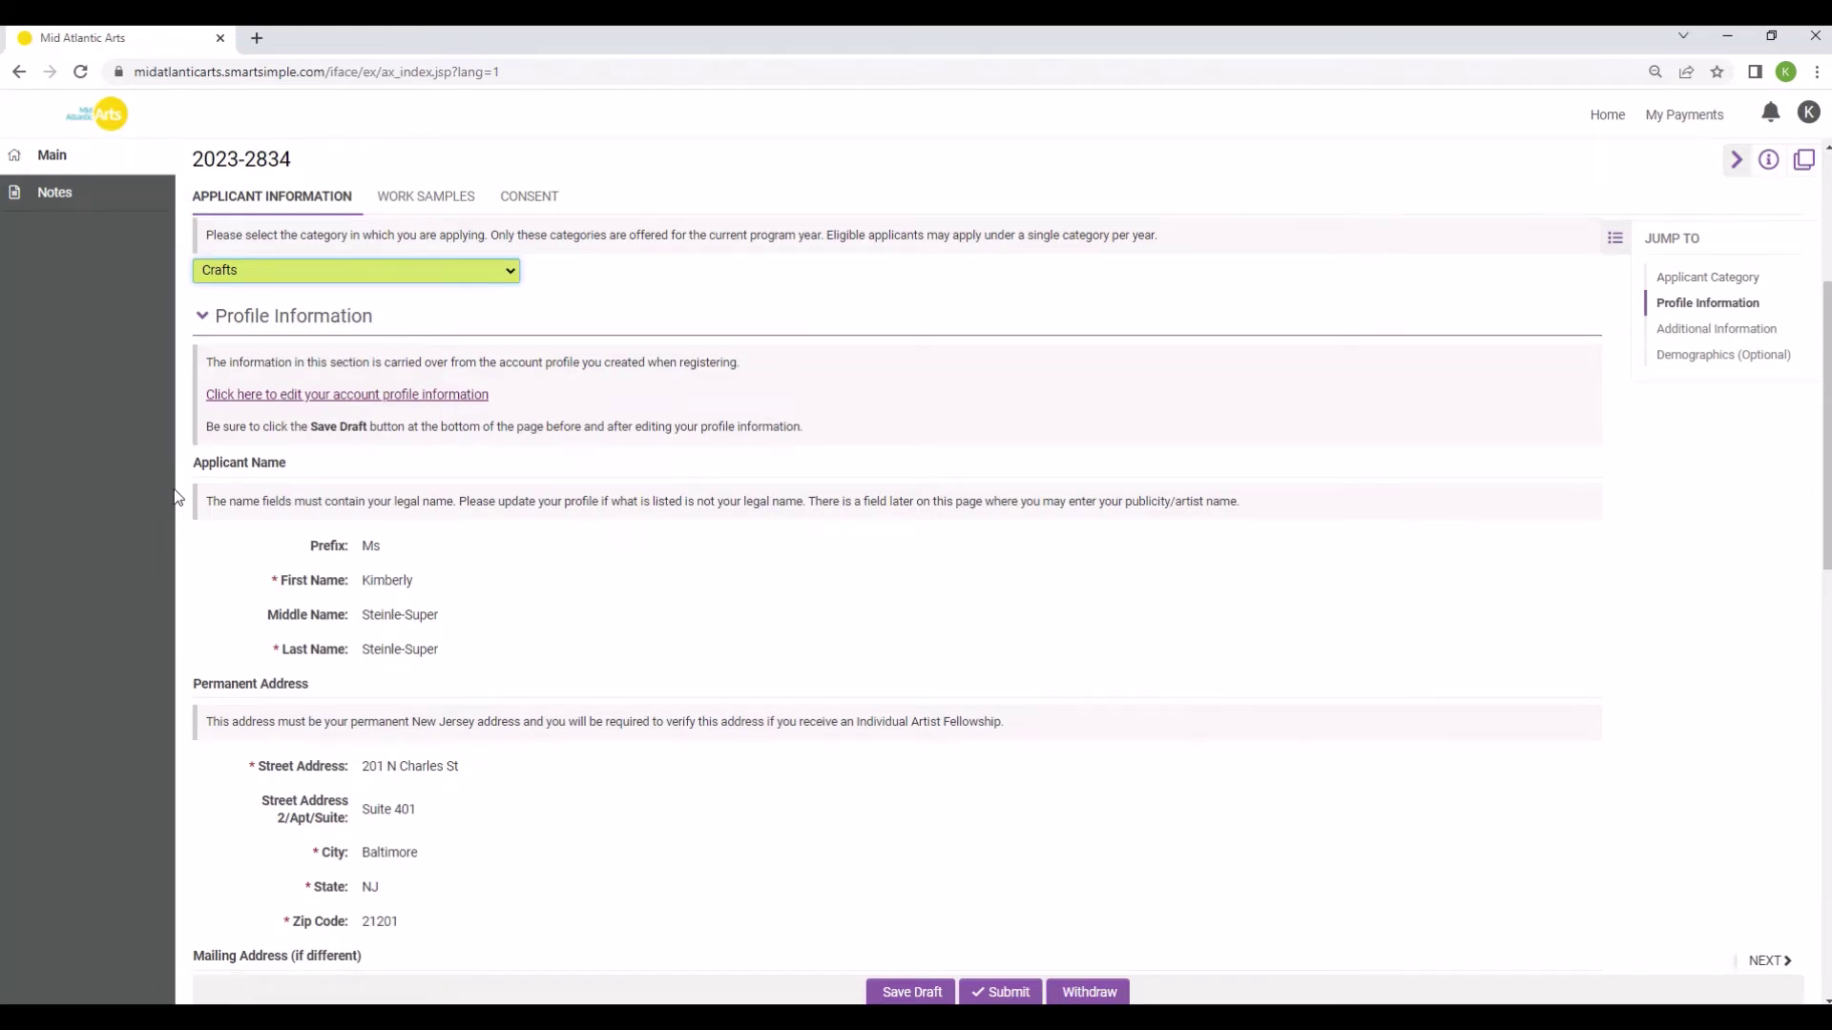
{"action": "scroll", "coordinate": [176, 497], "scroll_direction": "down", "scroll_amount": 1}
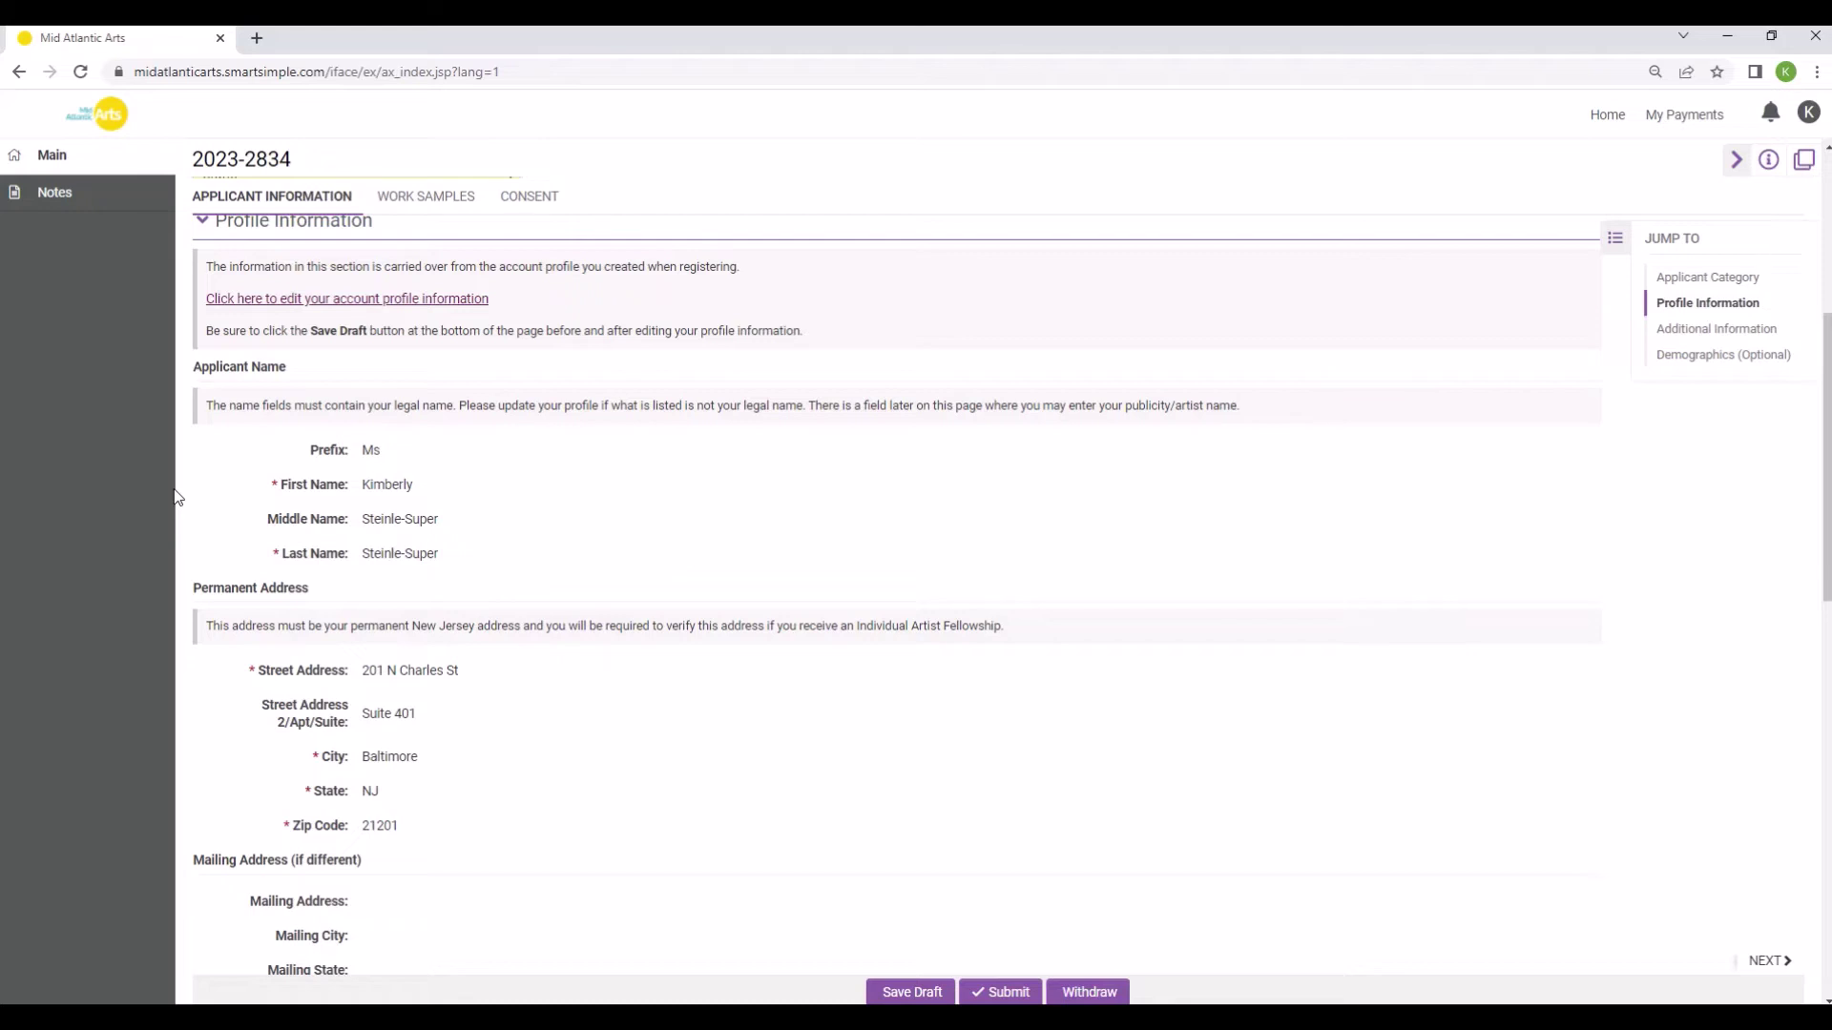
{"action": "scroll", "coordinate": [189, 488], "scroll_direction": "up", "scroll_amount": 1}
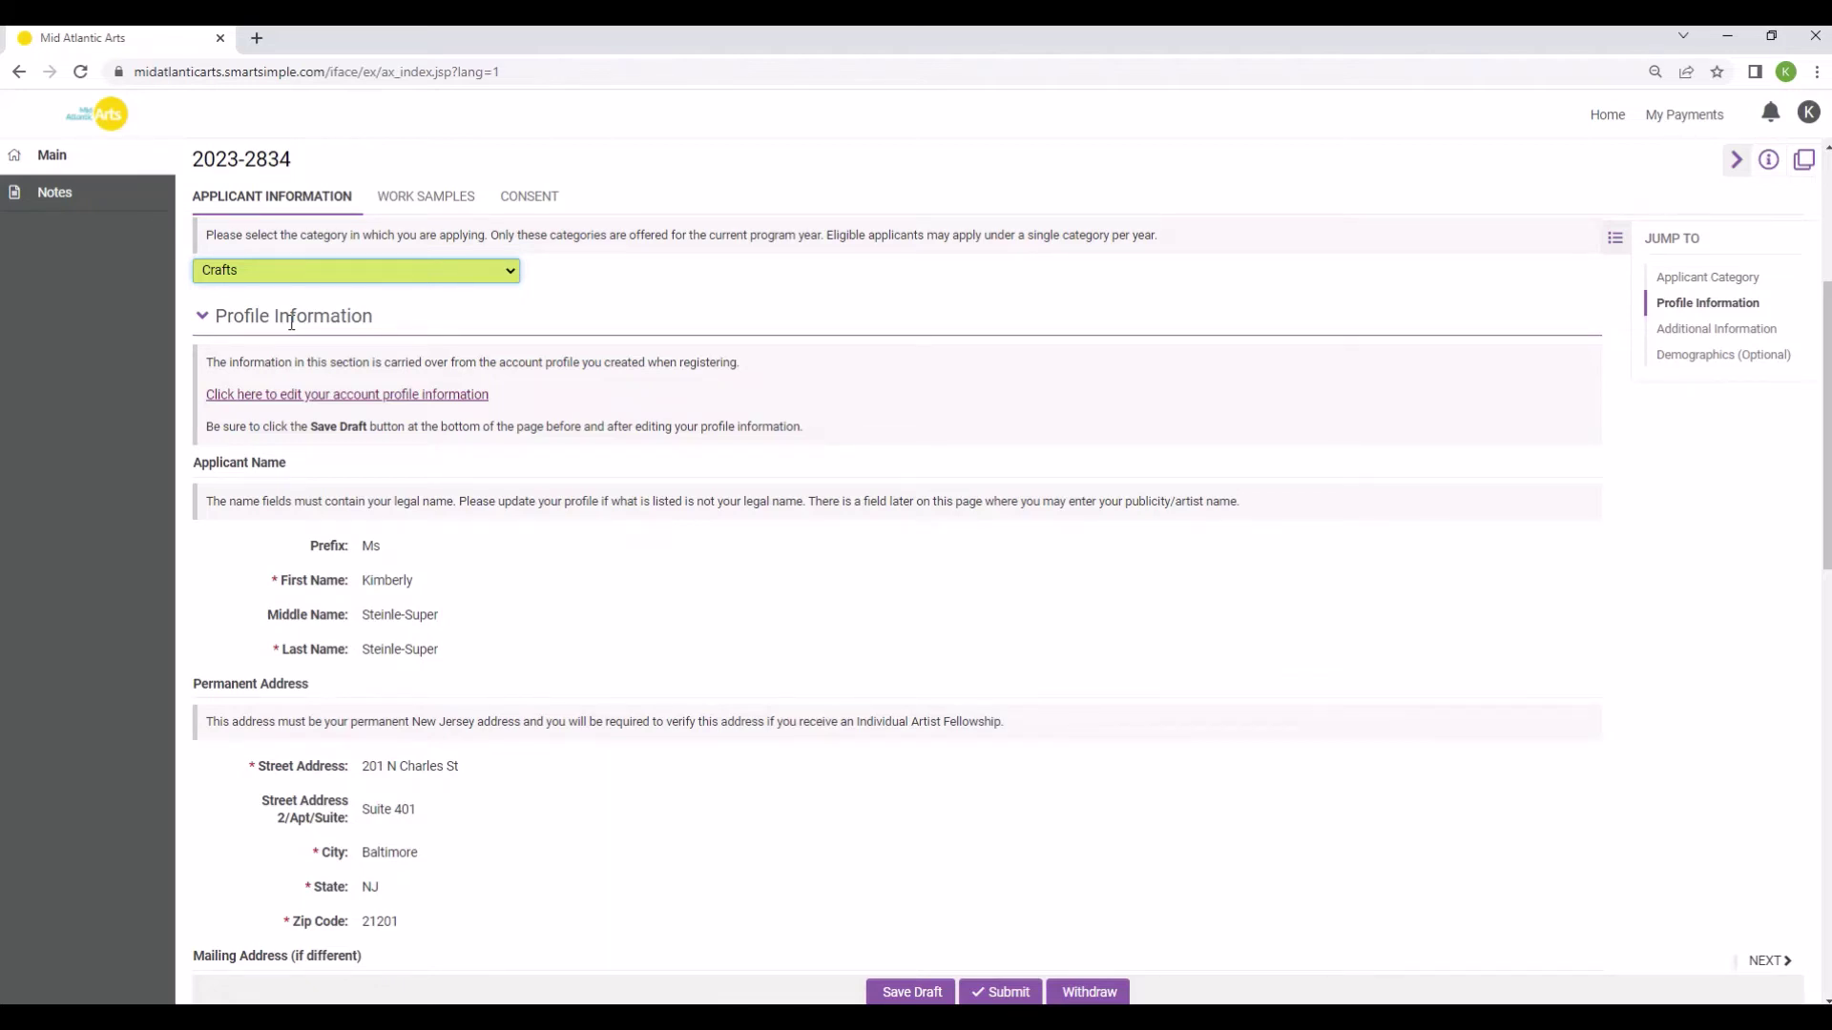
Delete the duplicated middle name in the account profile, save, and return to the application.
{"action": "left_click", "coordinate": [308, 395]}
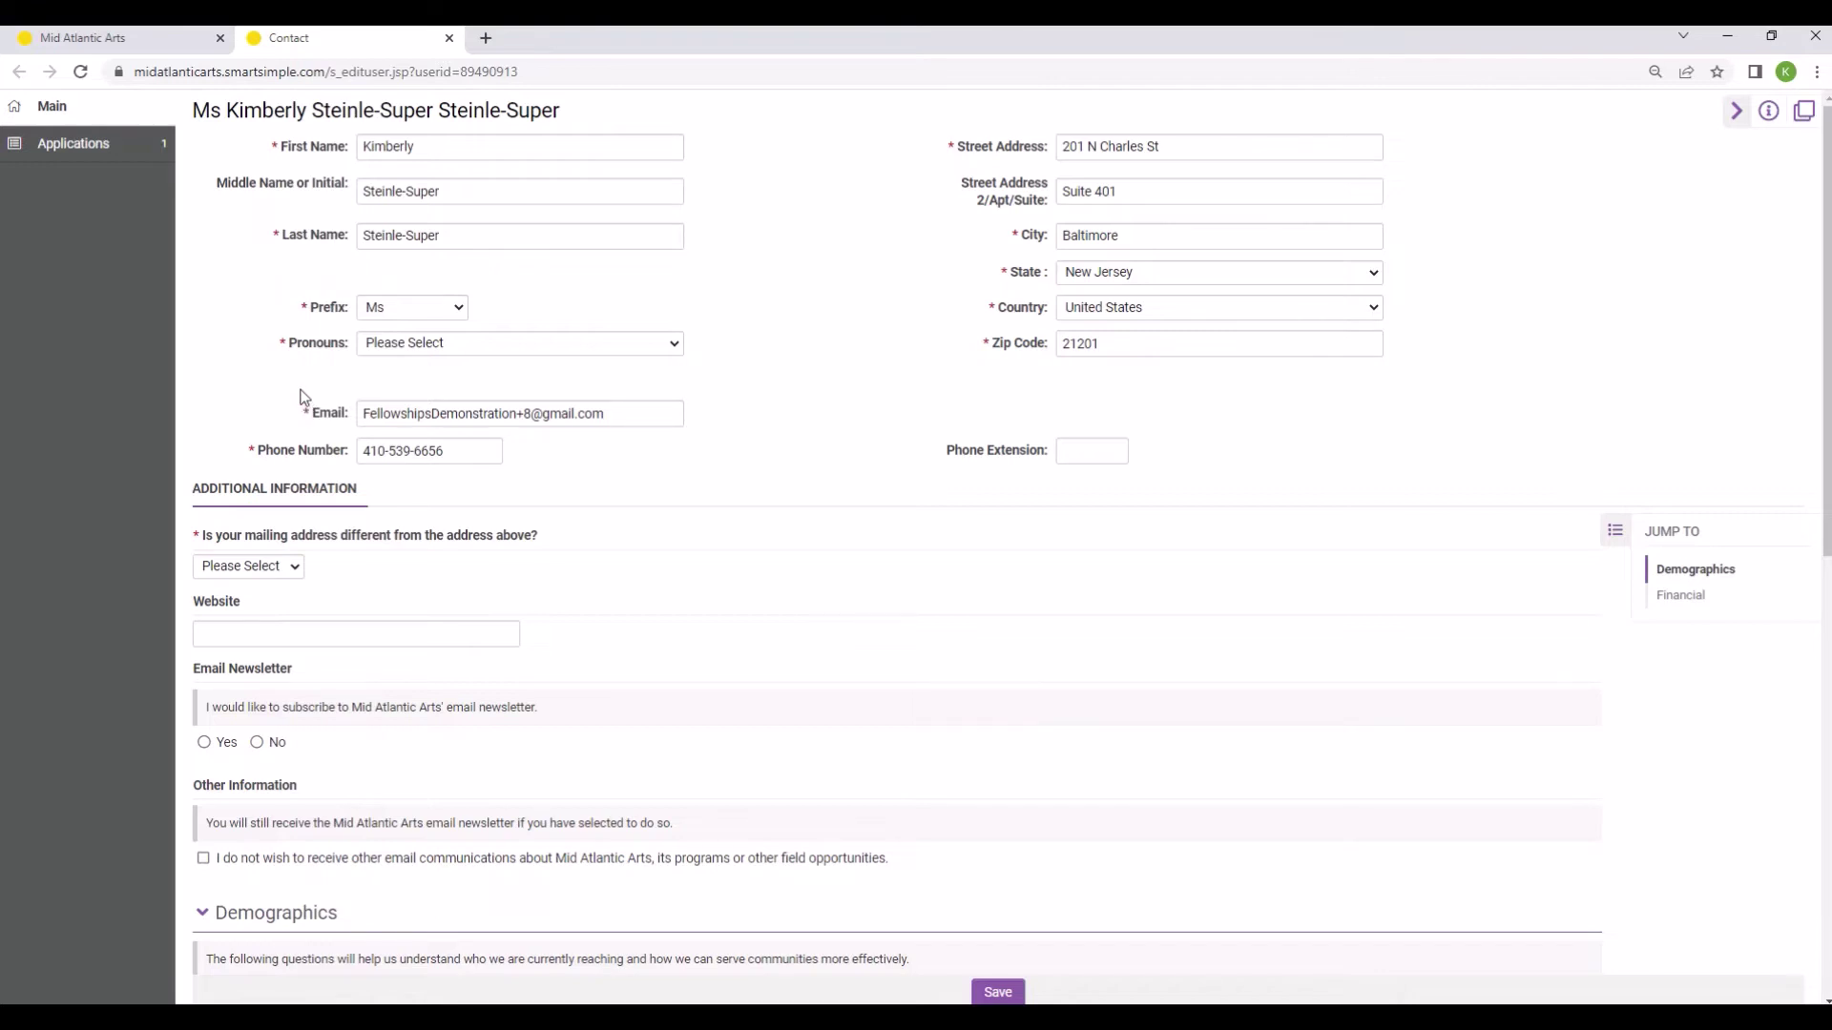
{"action": "left_click_drag", "start_coordinate": [441, 190], "coordinate": [342, 186]}
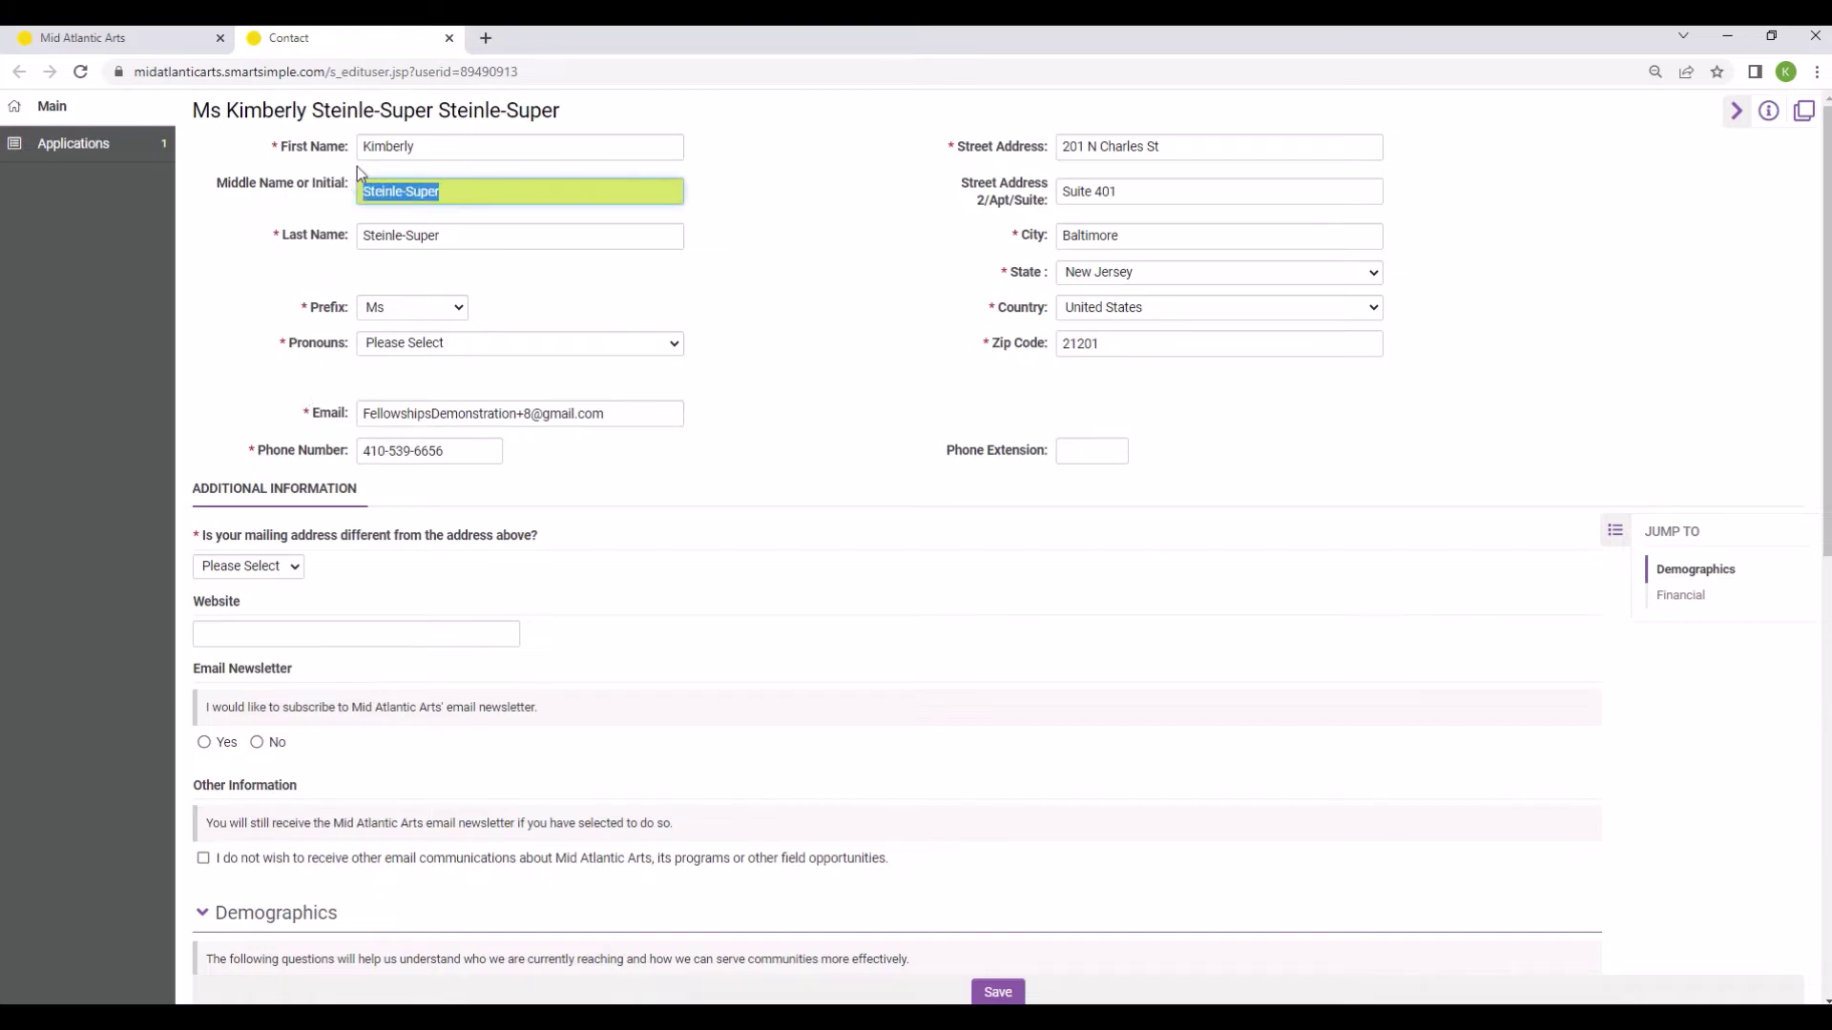
{"action": "key", "text": "BackSpace"}
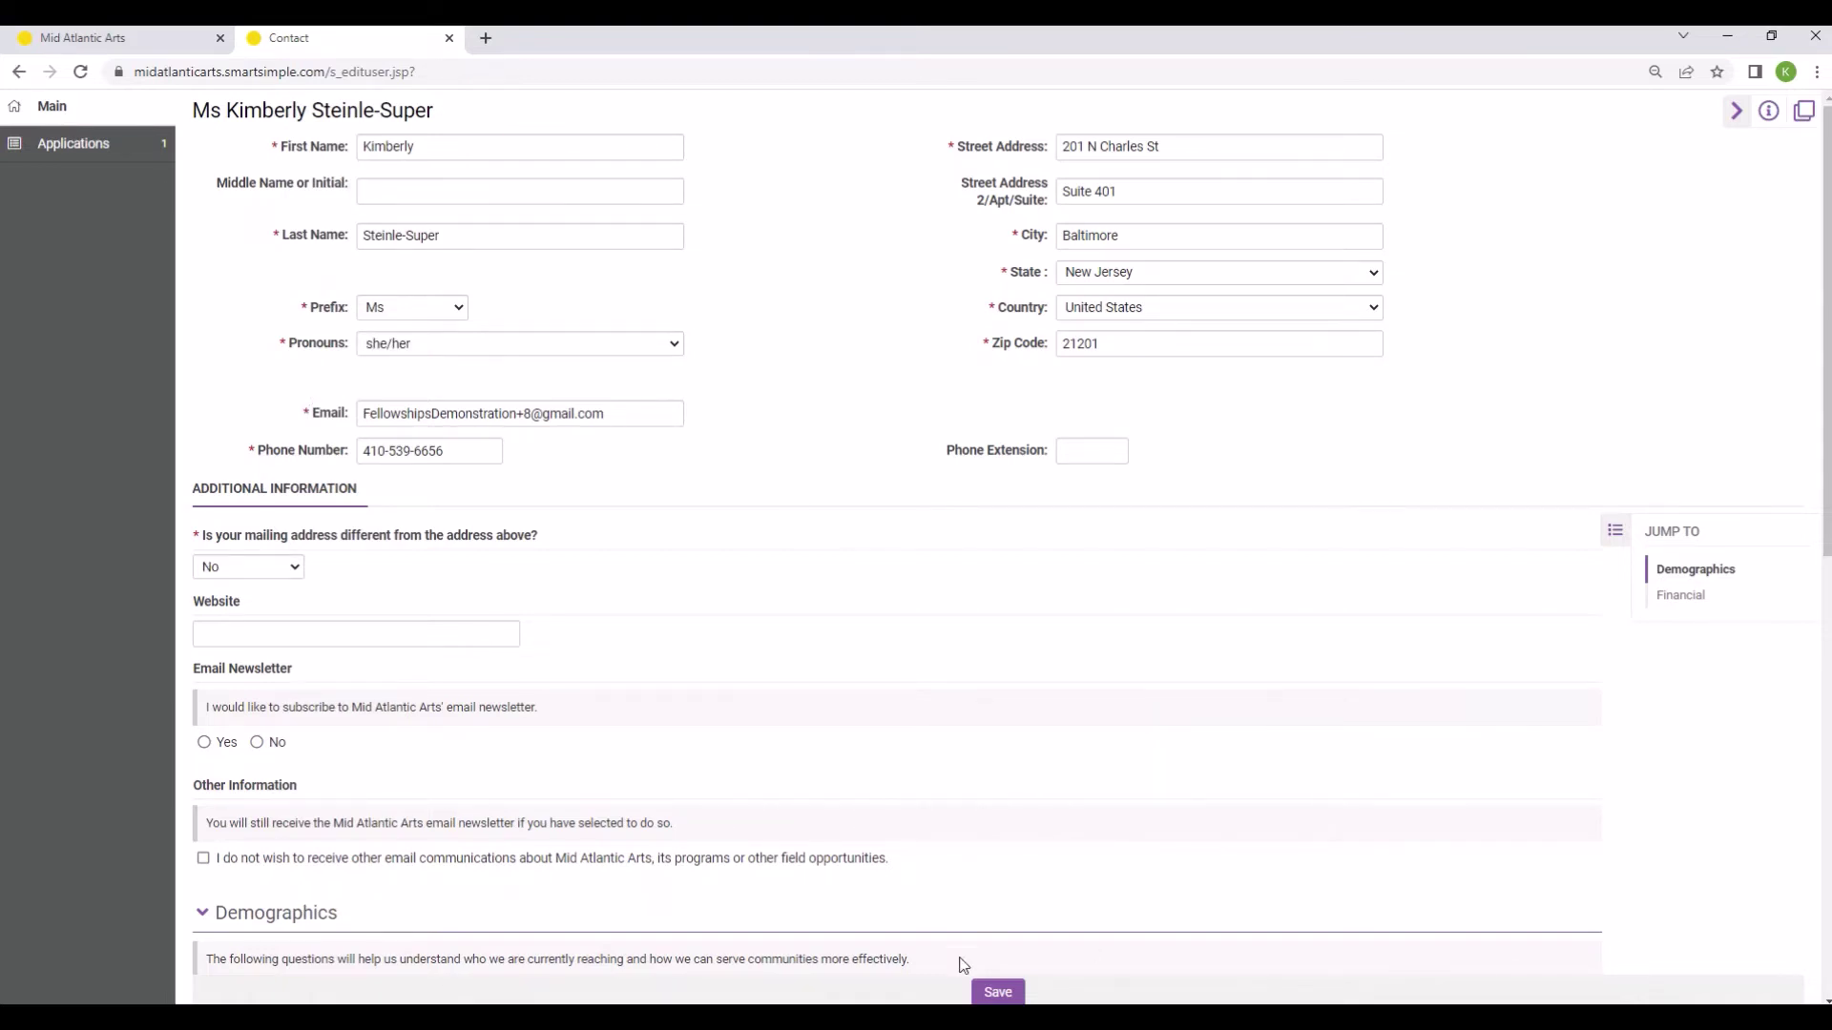
{"action": "left_click", "coordinate": [997, 993]}
{"action": "left_click", "coordinate": [448, 38]}
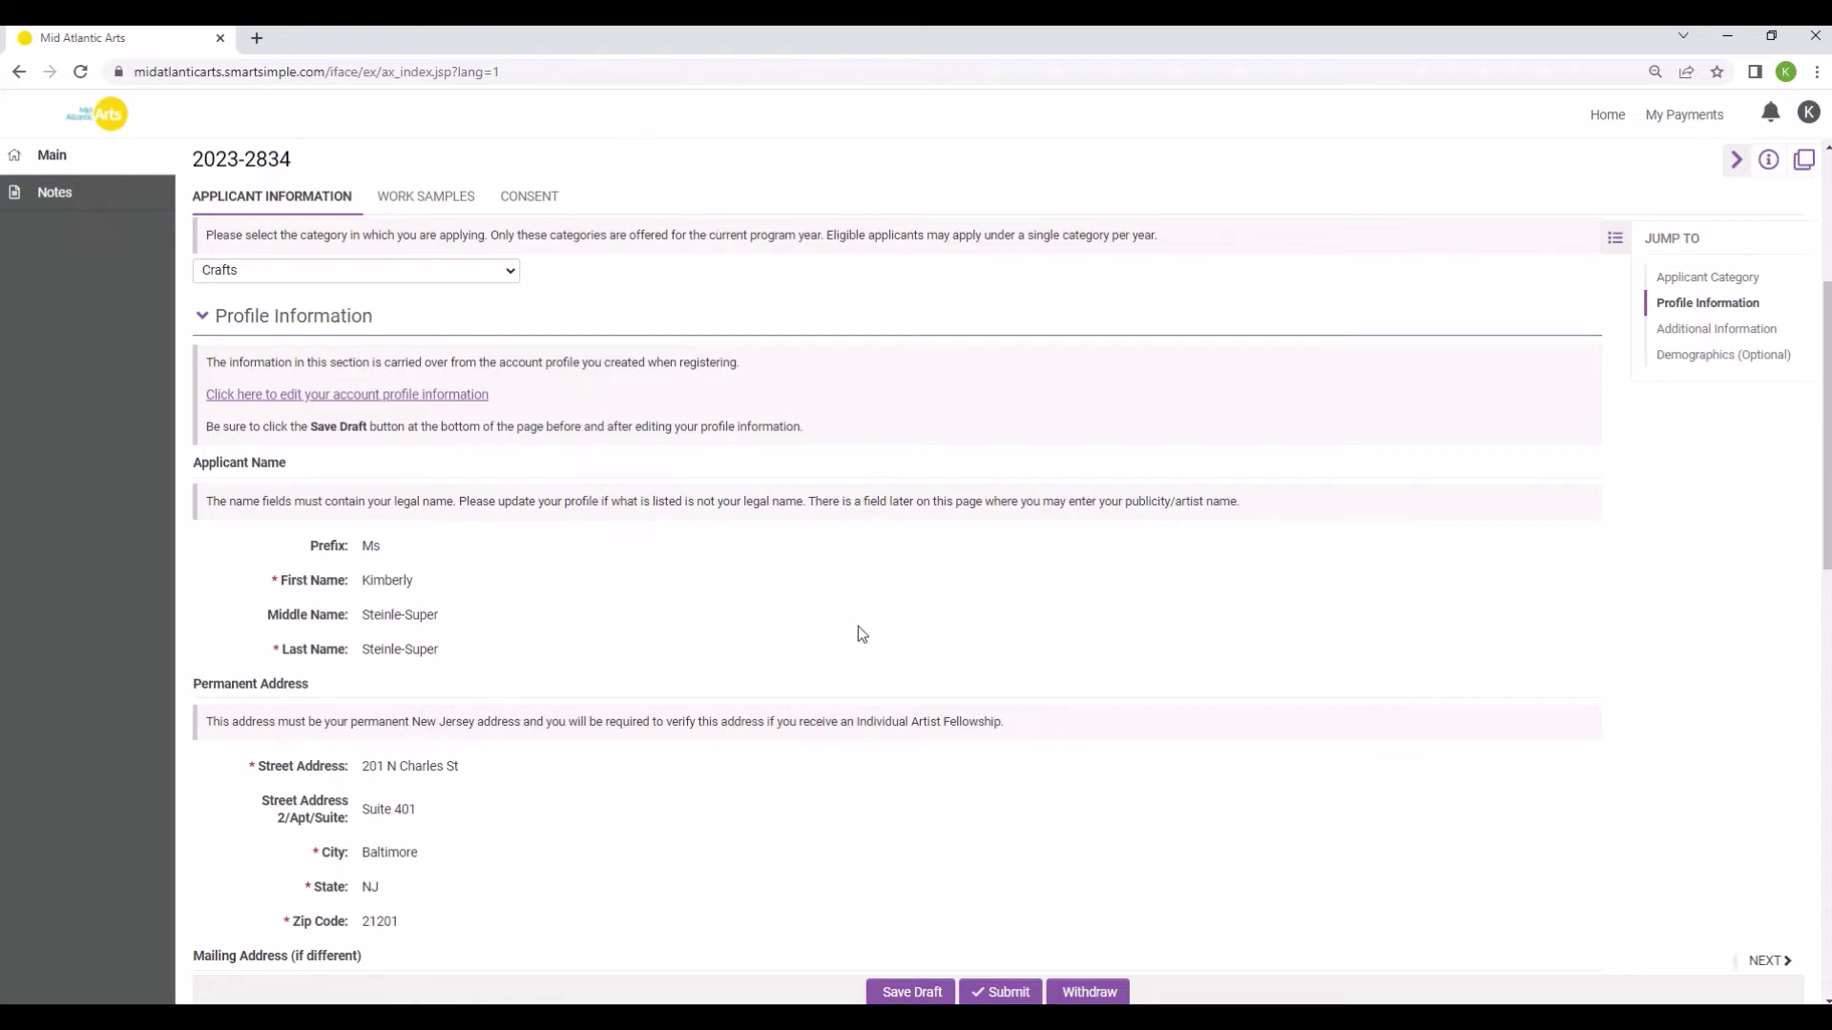
Save the application draft and scroll through Applicant Information to verify the fields.
{"action": "left_click", "coordinate": [936, 994]}
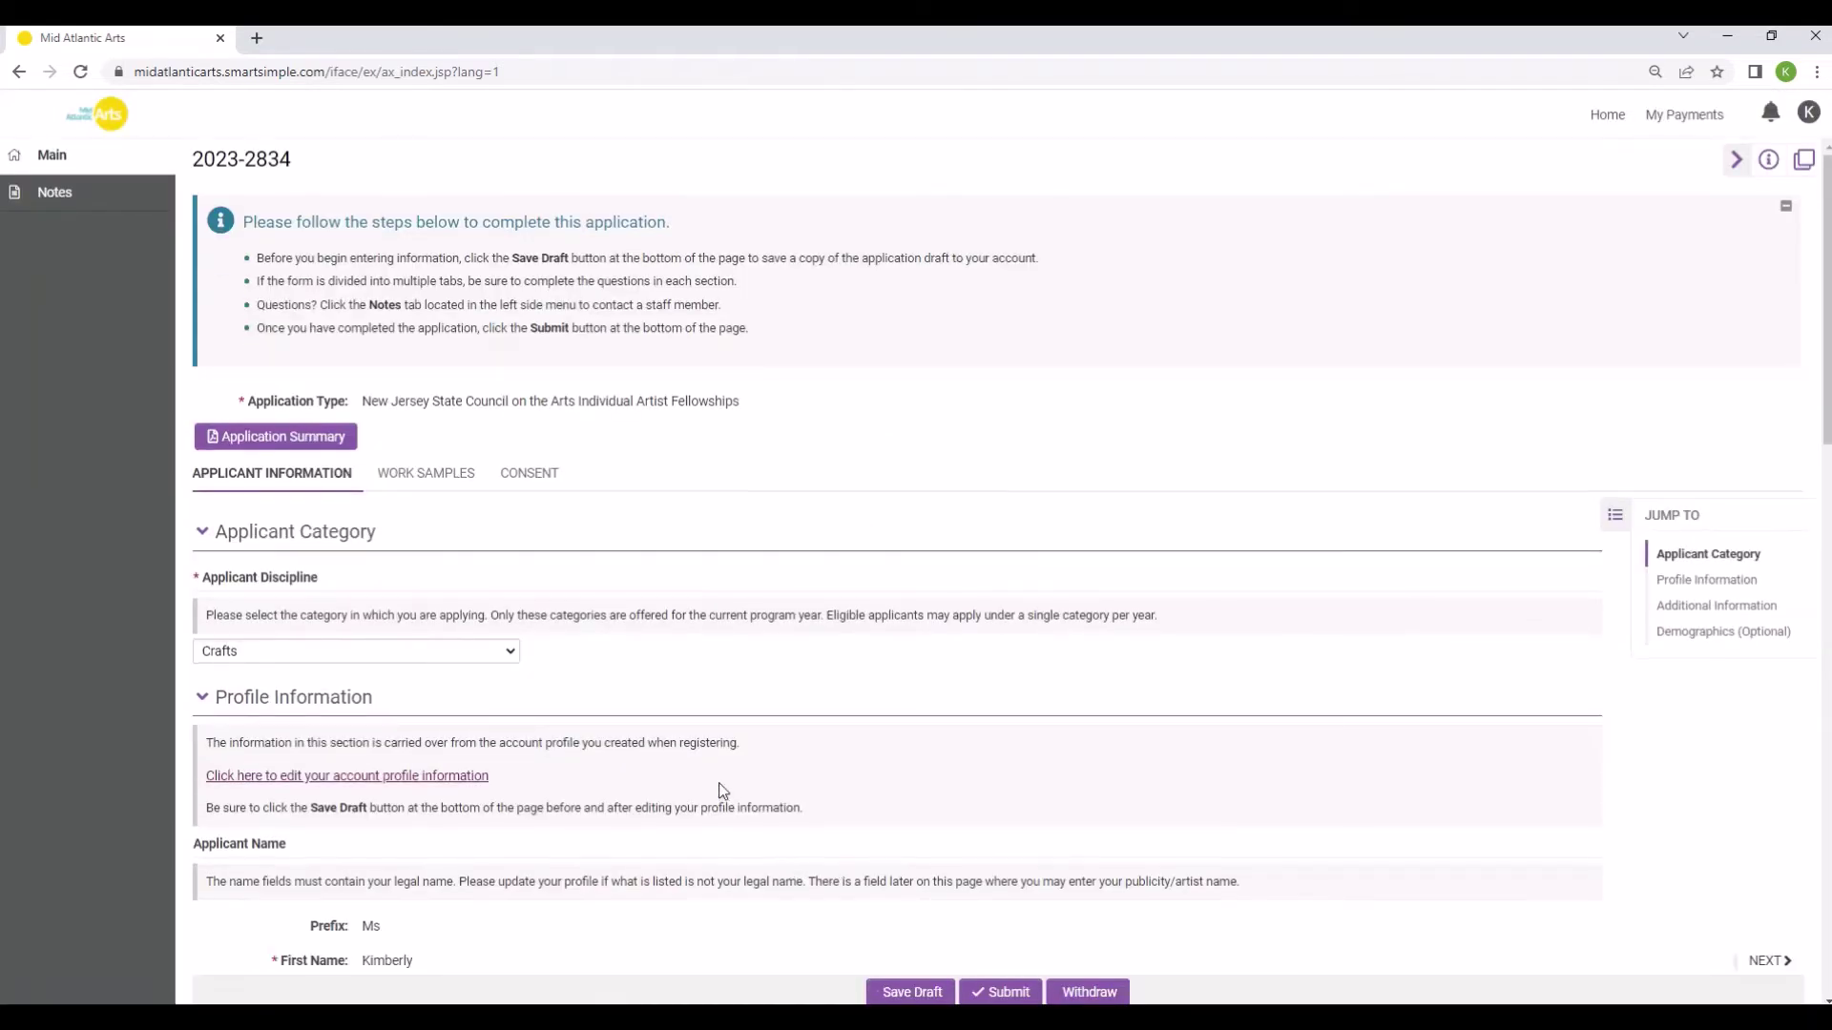
{"action": "scroll", "coordinate": [723, 796], "scroll_direction": "down", "scroll_amount": 2}
{"action": "scroll", "coordinate": [722, 796], "scroll_direction": "down", "scroll_amount": 5}
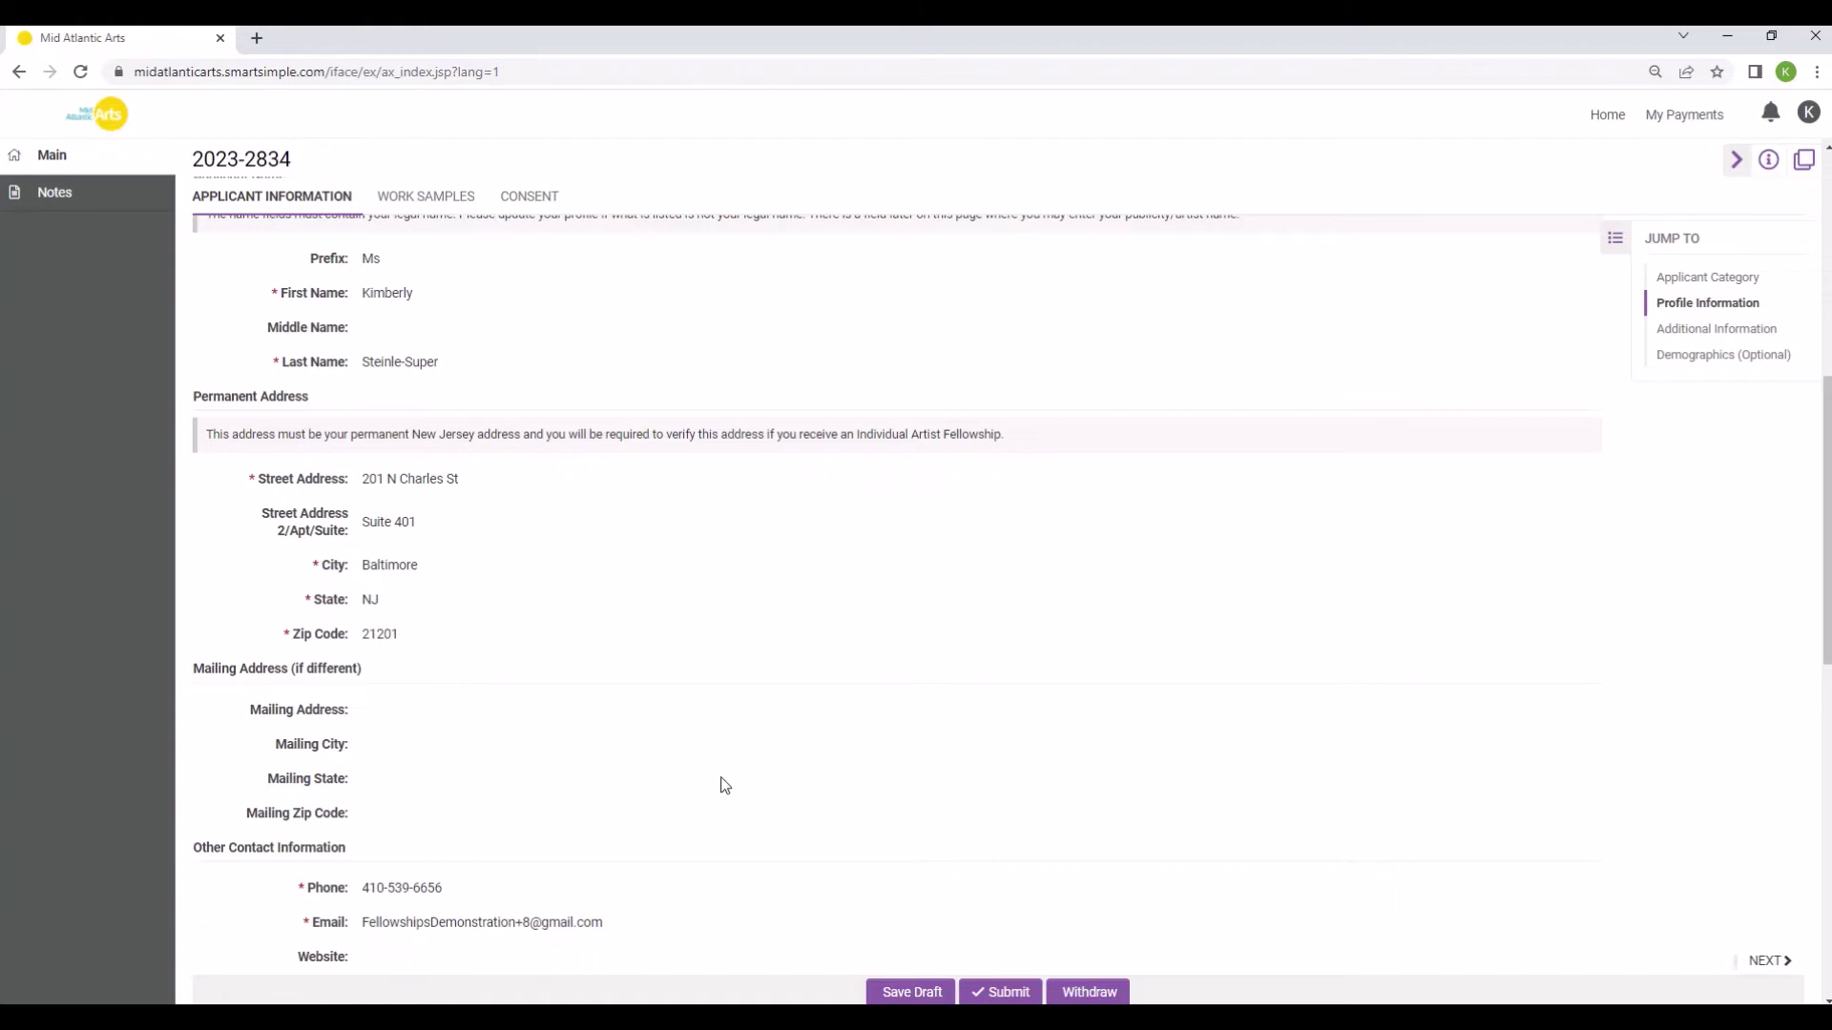
{"action": "scroll", "coordinate": [725, 785], "scroll_direction": "down", "scroll_amount": 3}
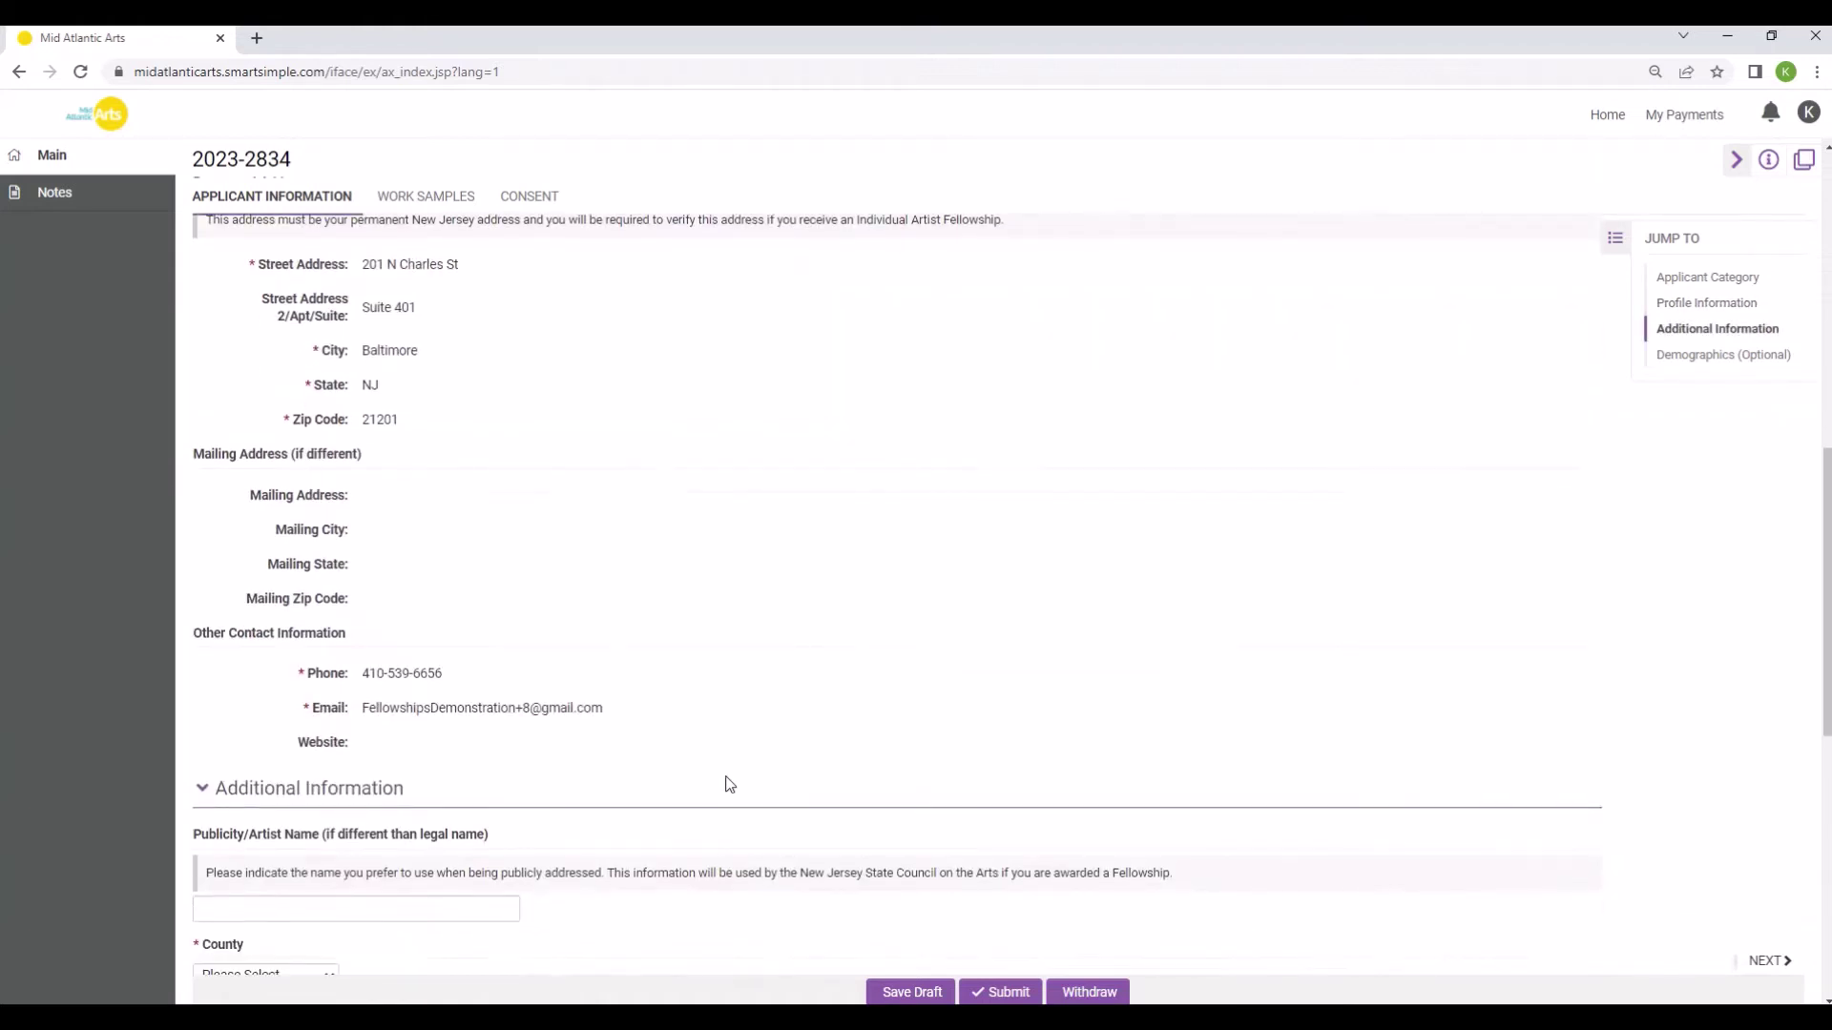
{"action": "scroll", "coordinate": [725, 784], "scroll_direction": "down", "scroll_amount": 5}
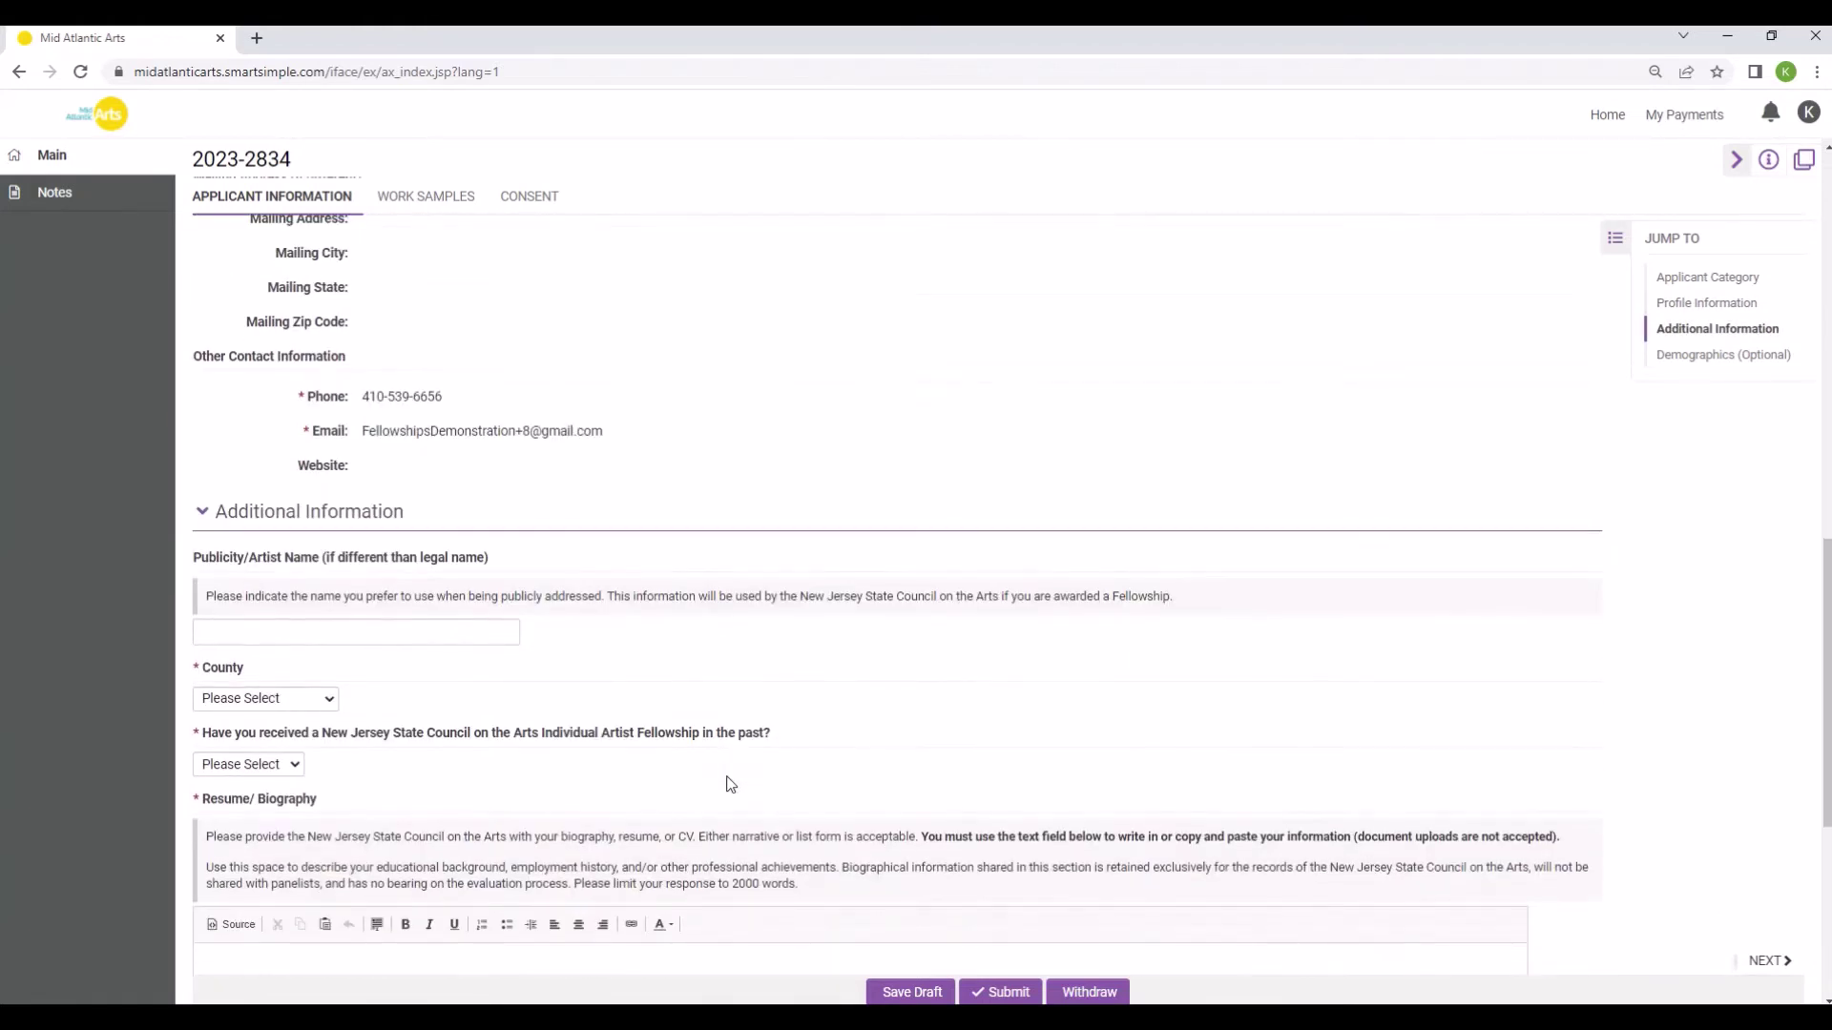
{"action": "scroll", "coordinate": [728, 781], "scroll_direction": "down", "scroll_amount": 3}
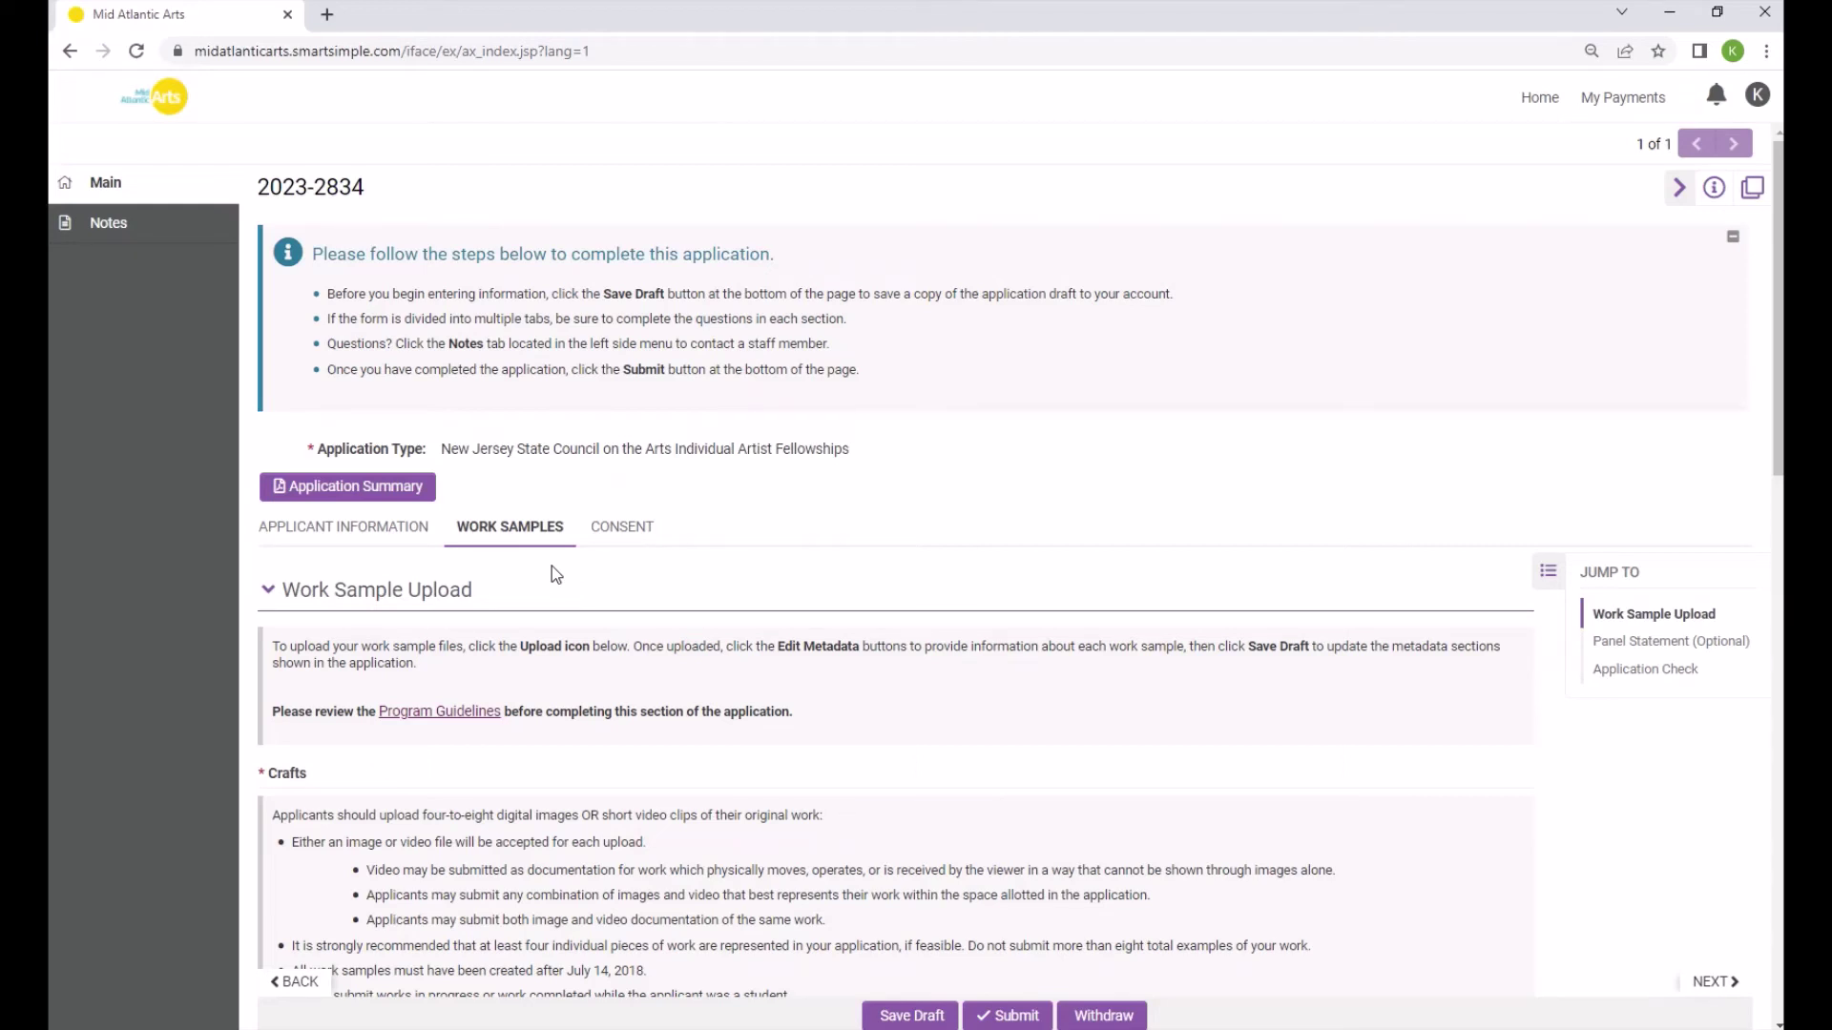
{"action": "scroll", "coordinate": [551, 566], "scroll_direction": "down", "scroll_amount": 6}
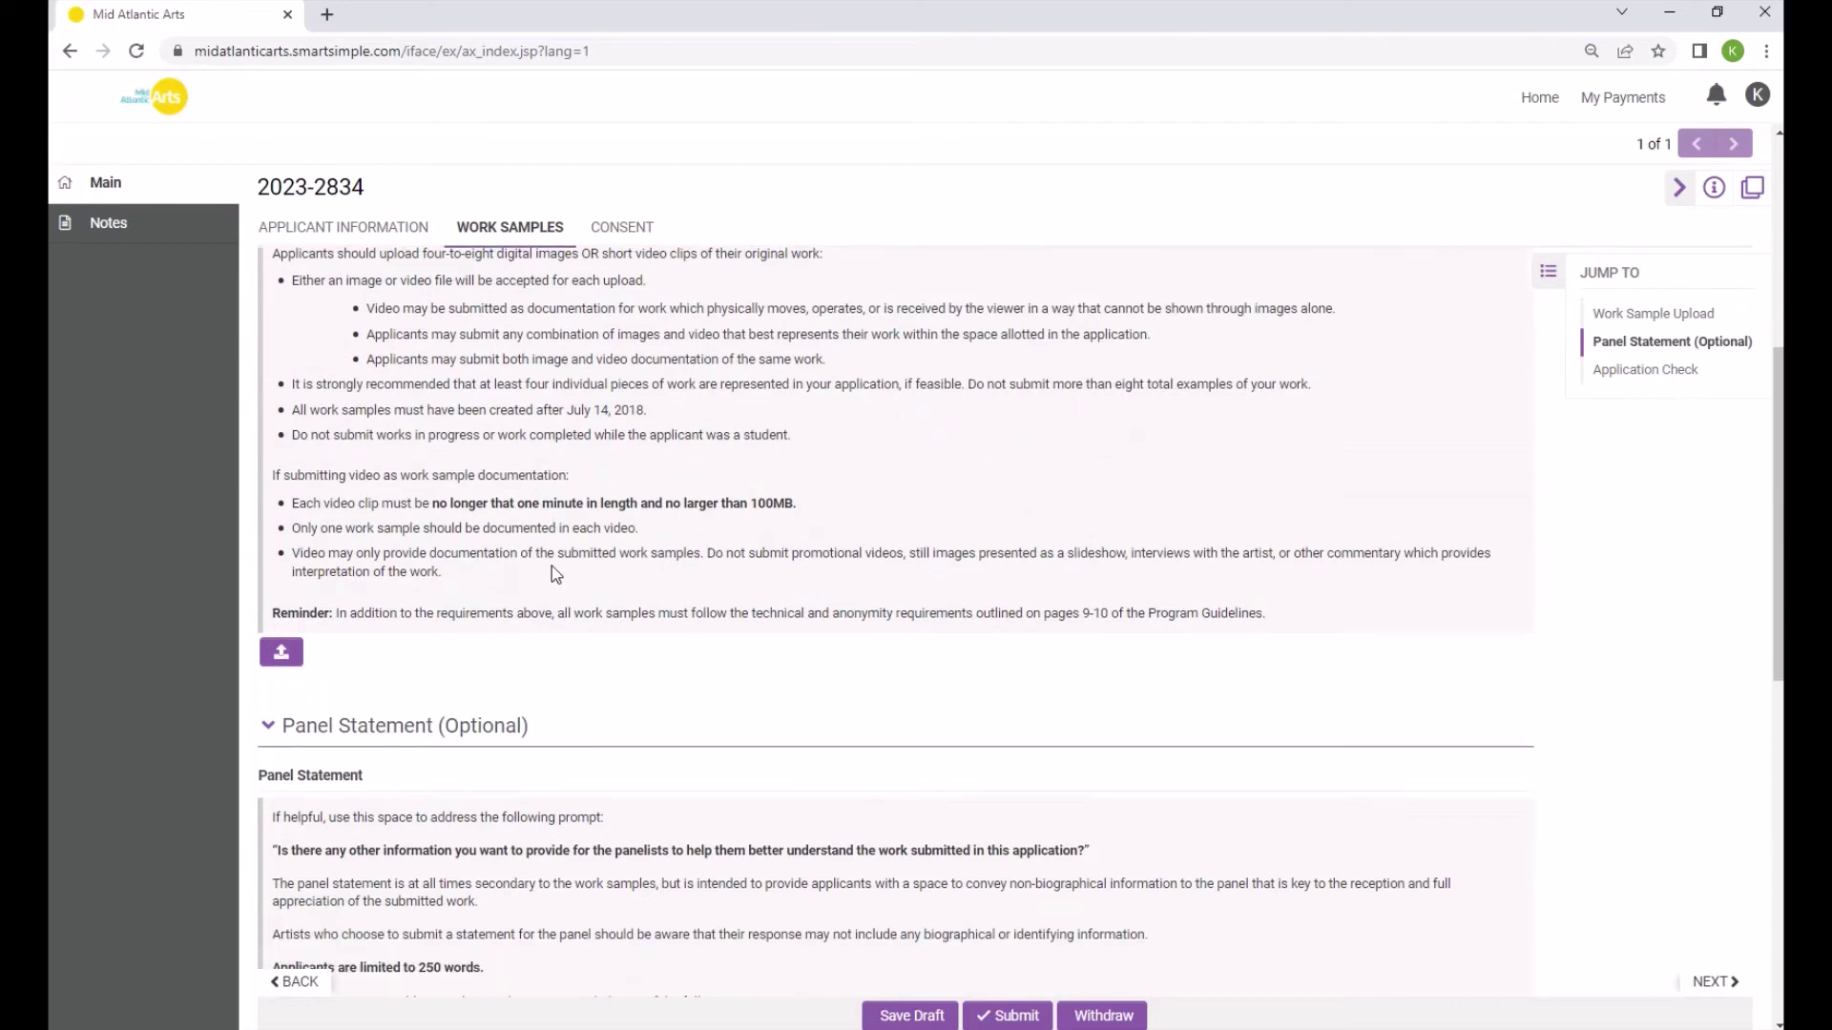
{"action": "scroll", "coordinate": [556, 573], "scroll_direction": "down", "scroll_amount": 5}
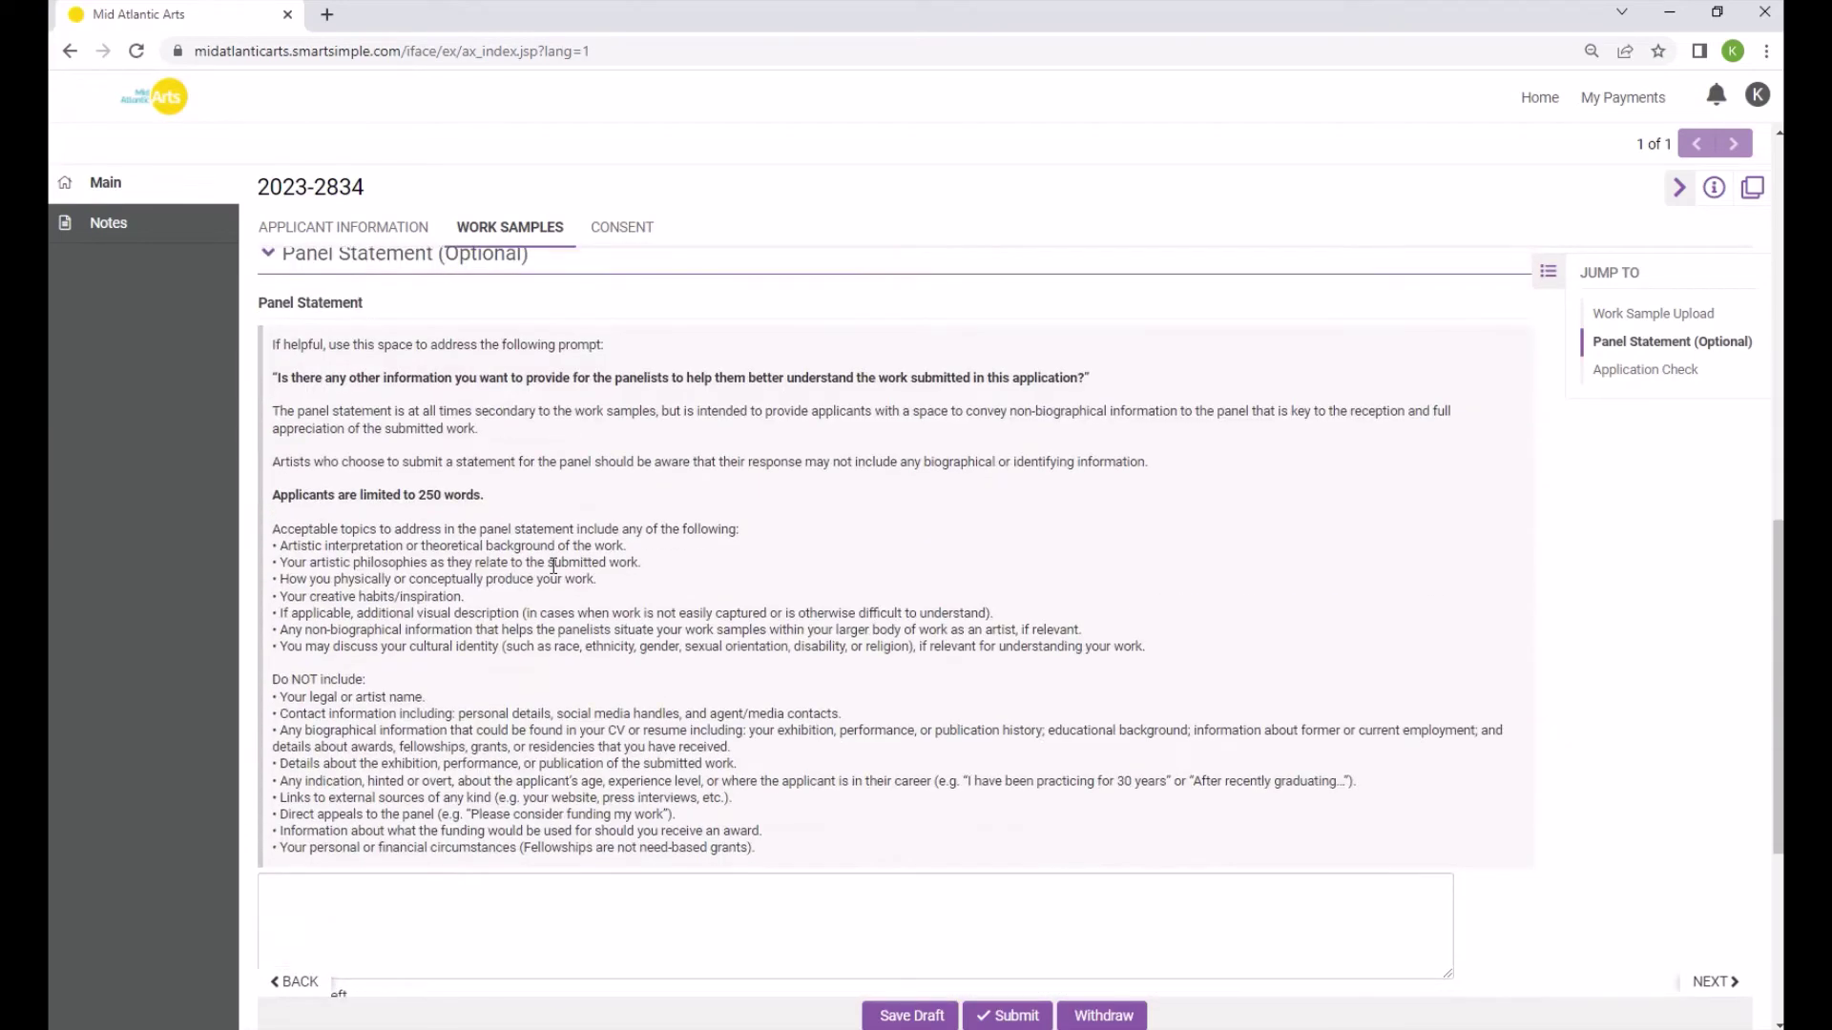
{"action": "scroll", "coordinate": [553, 566], "scroll_direction": "up", "scroll_amount": 8}
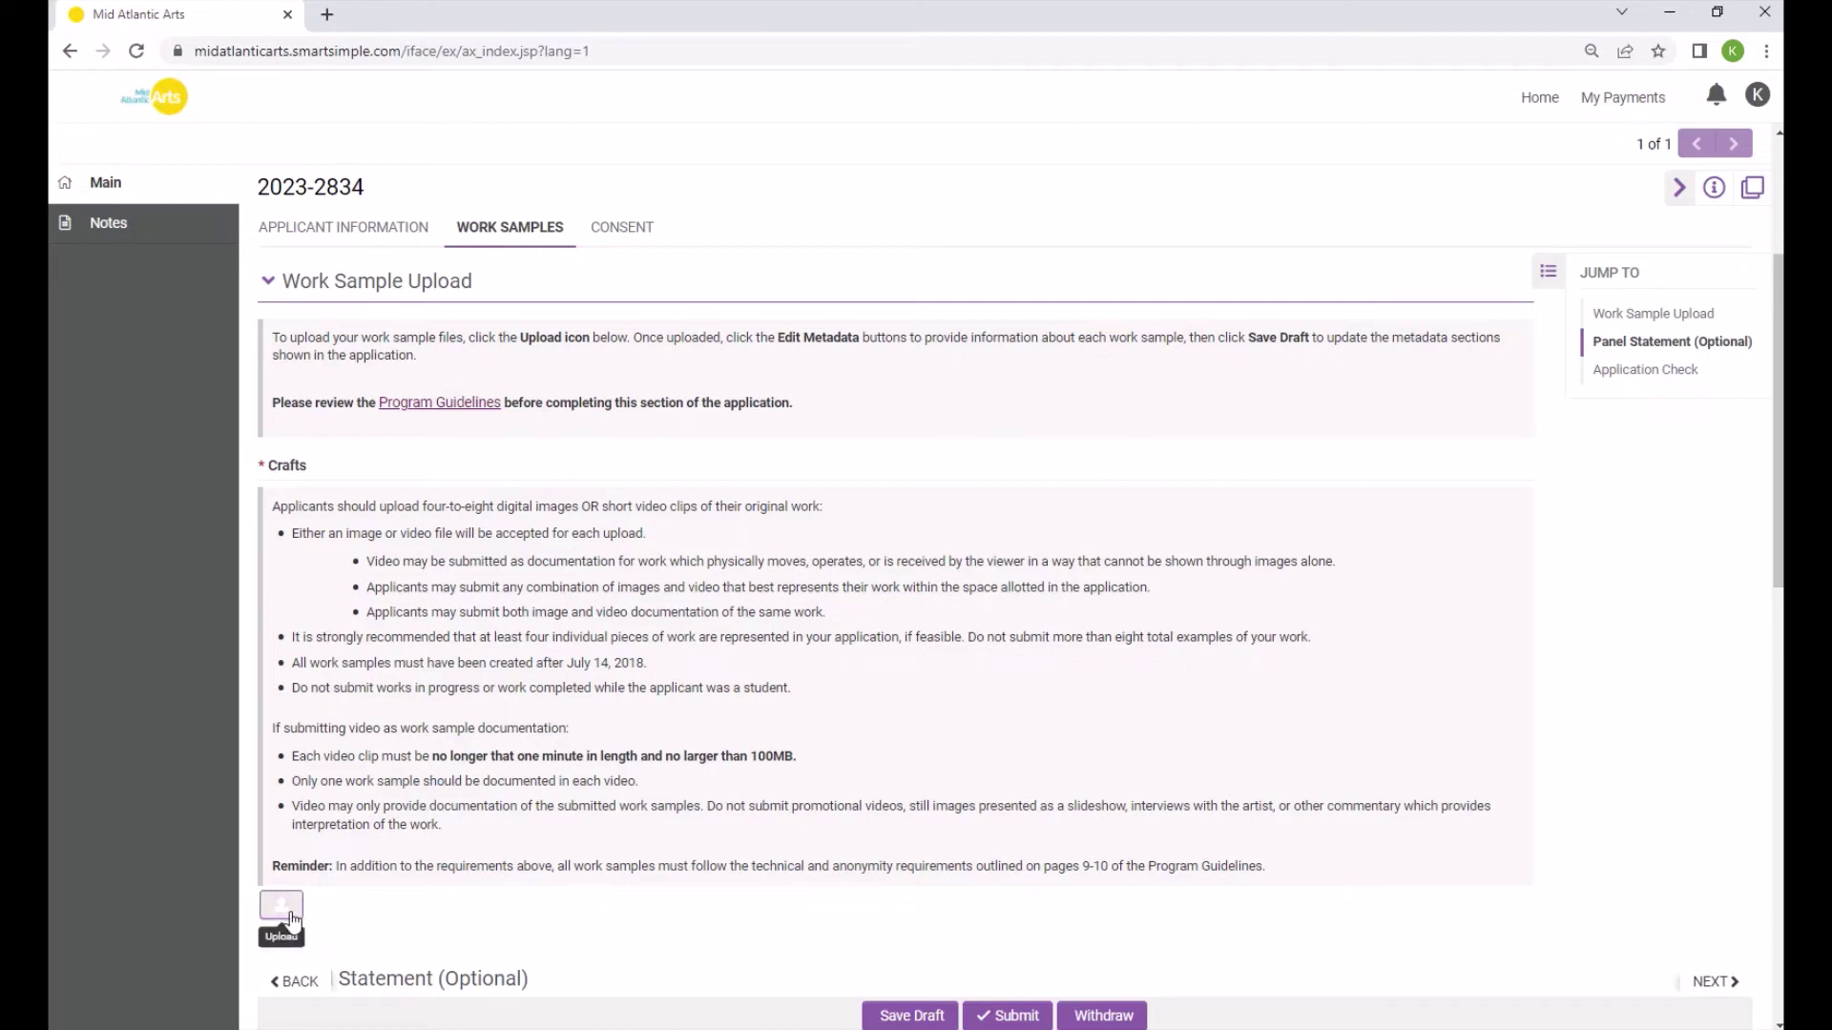
Upload Test5.jpg and Test6.jpg together through the File Manager.
{"action": "left_click", "coordinate": [281, 906]}
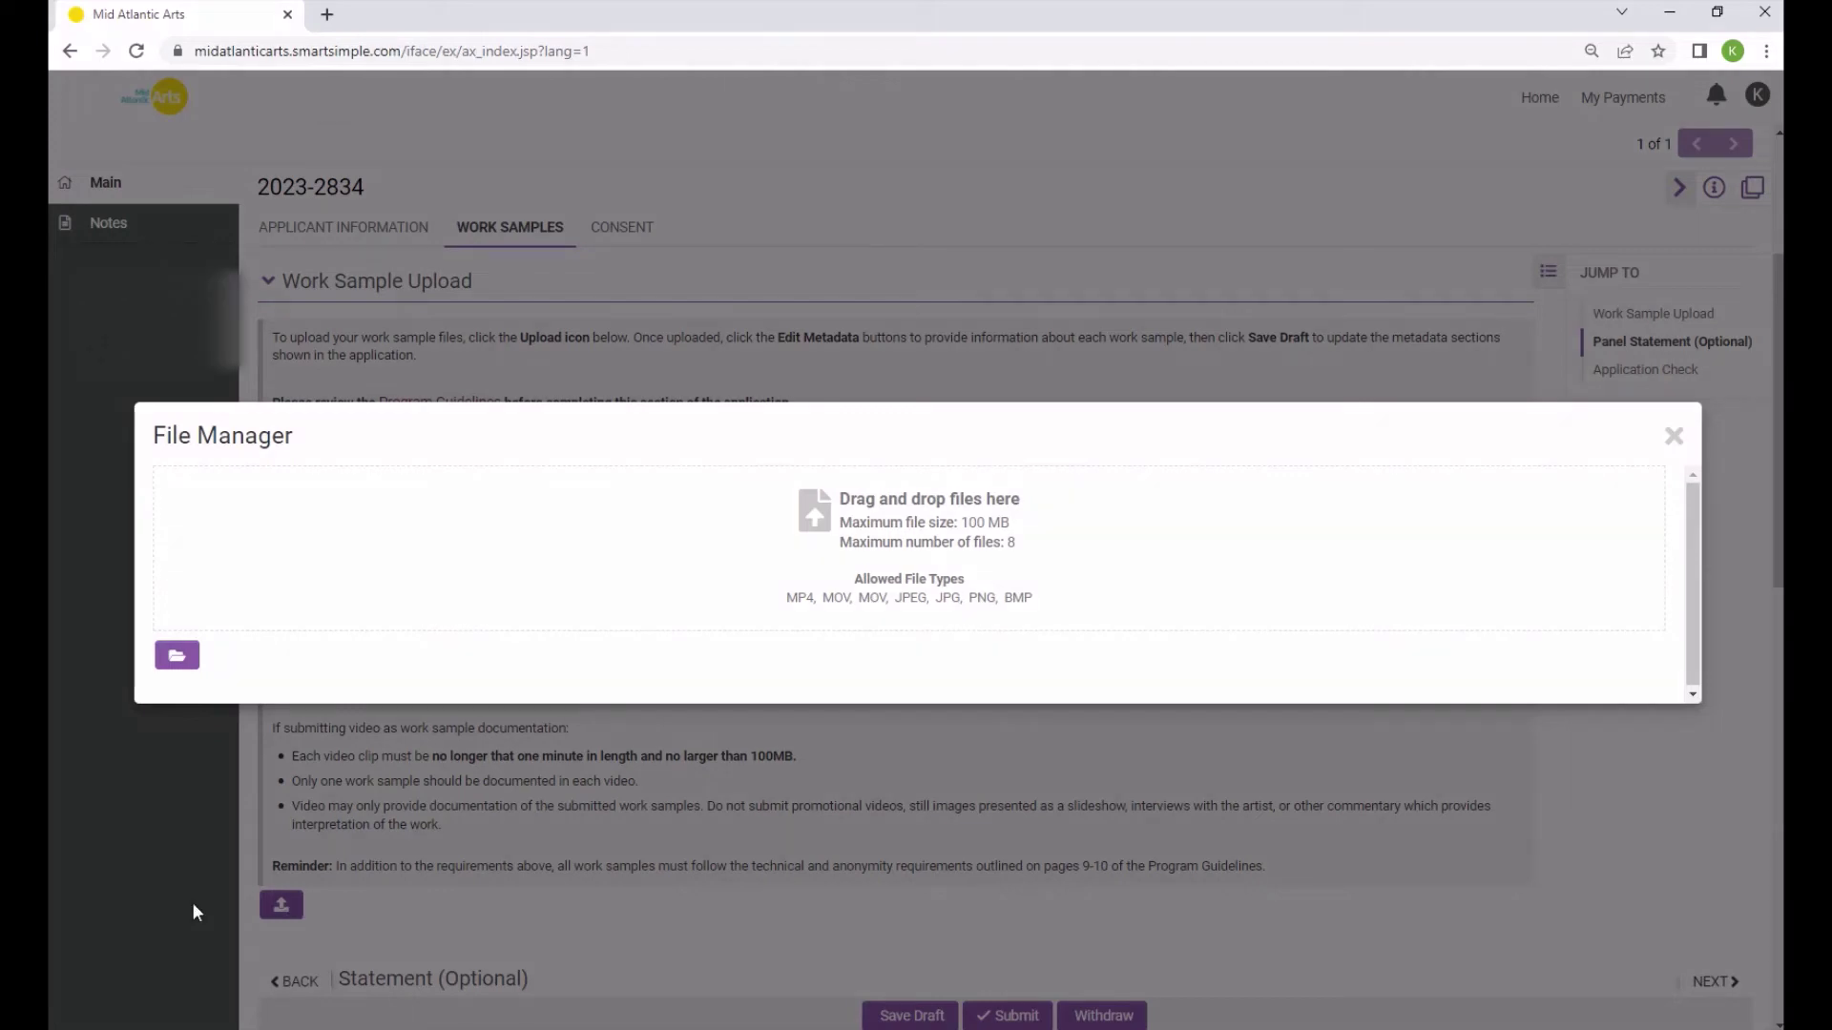
{"action": "left_click", "coordinate": [187, 658]}
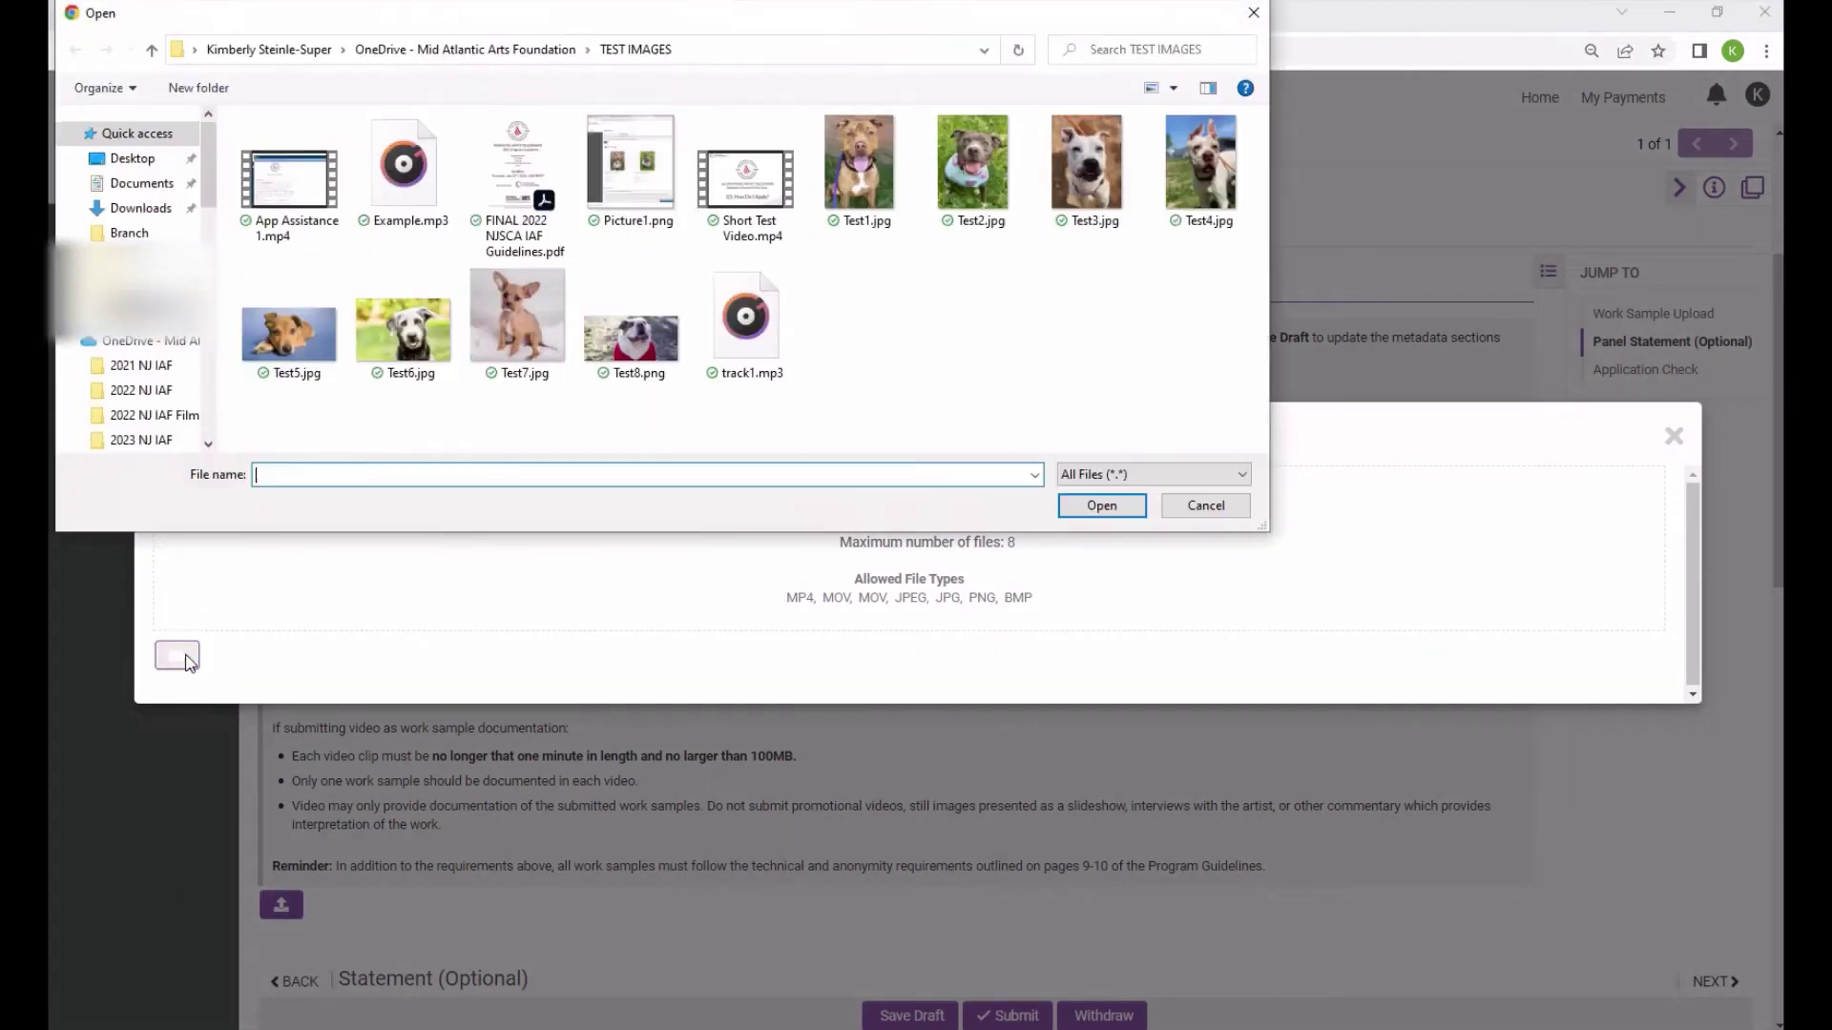
{"action": "left_click", "coordinate": [294, 353]}
{"action": "left_click", "coordinate": [401, 339], "text": "ctrl"}
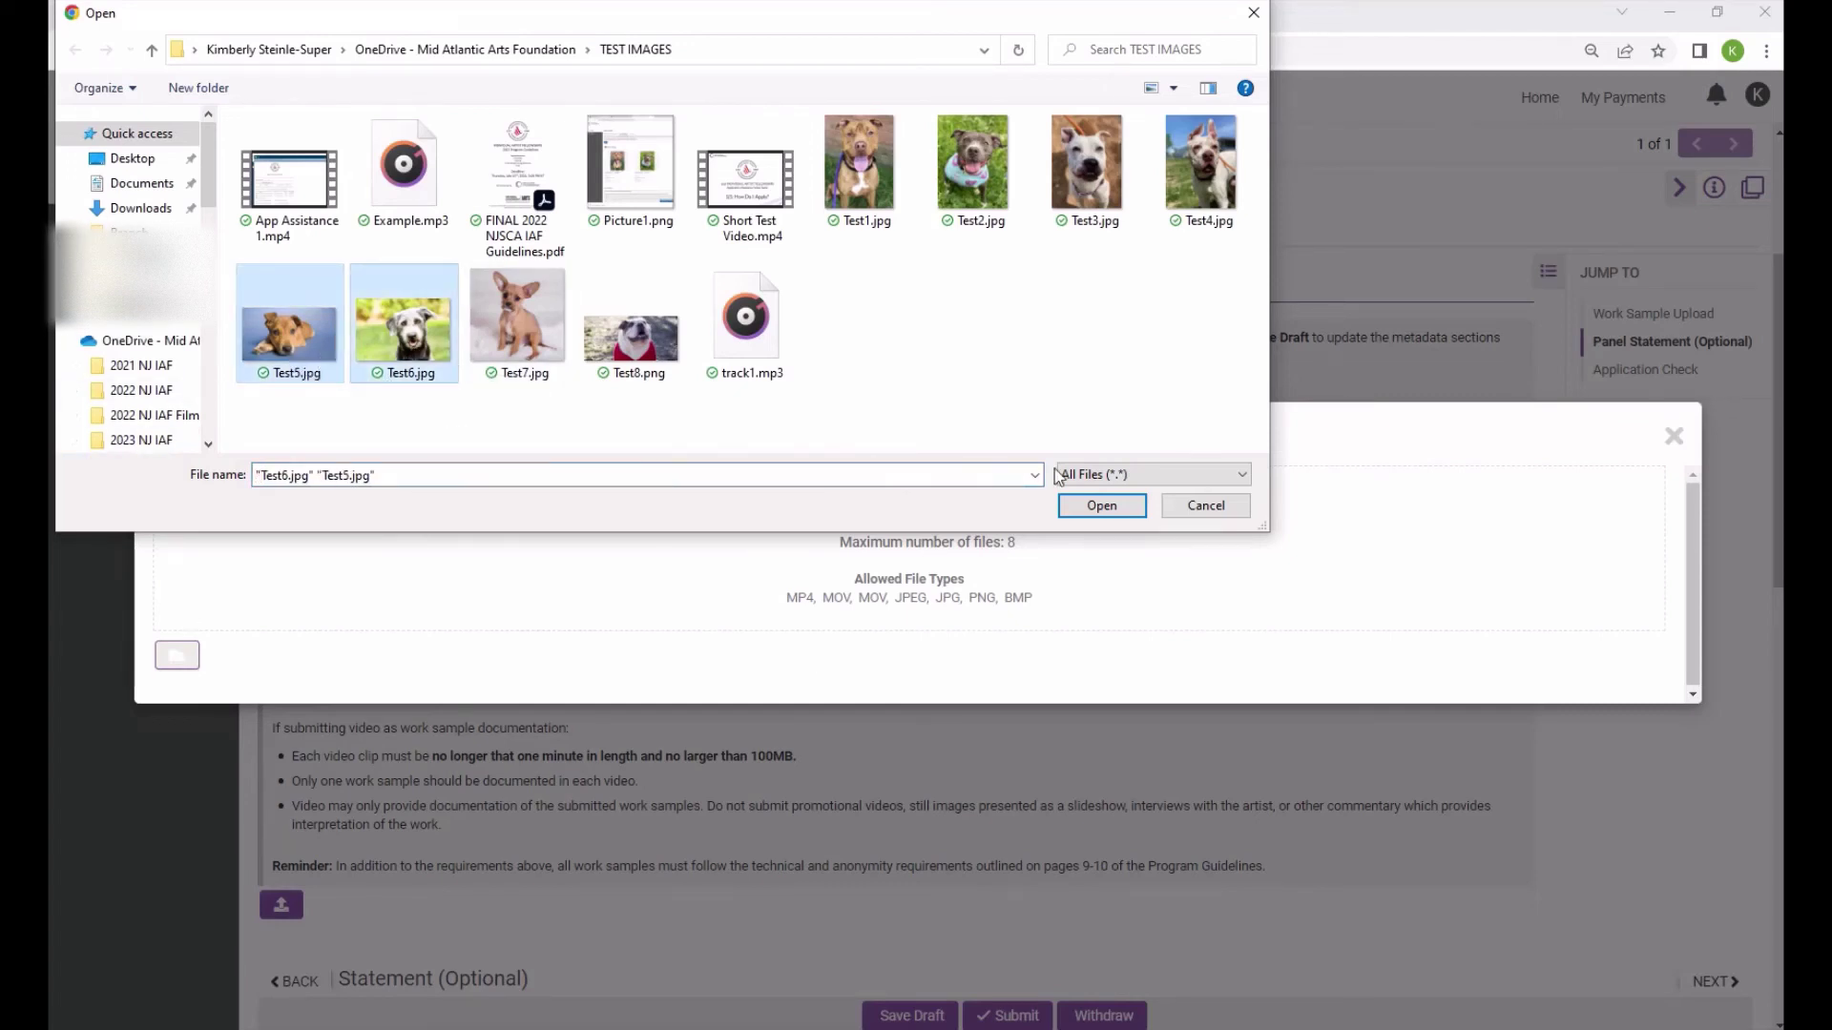
{"action": "left_click", "coordinate": [1107, 507]}
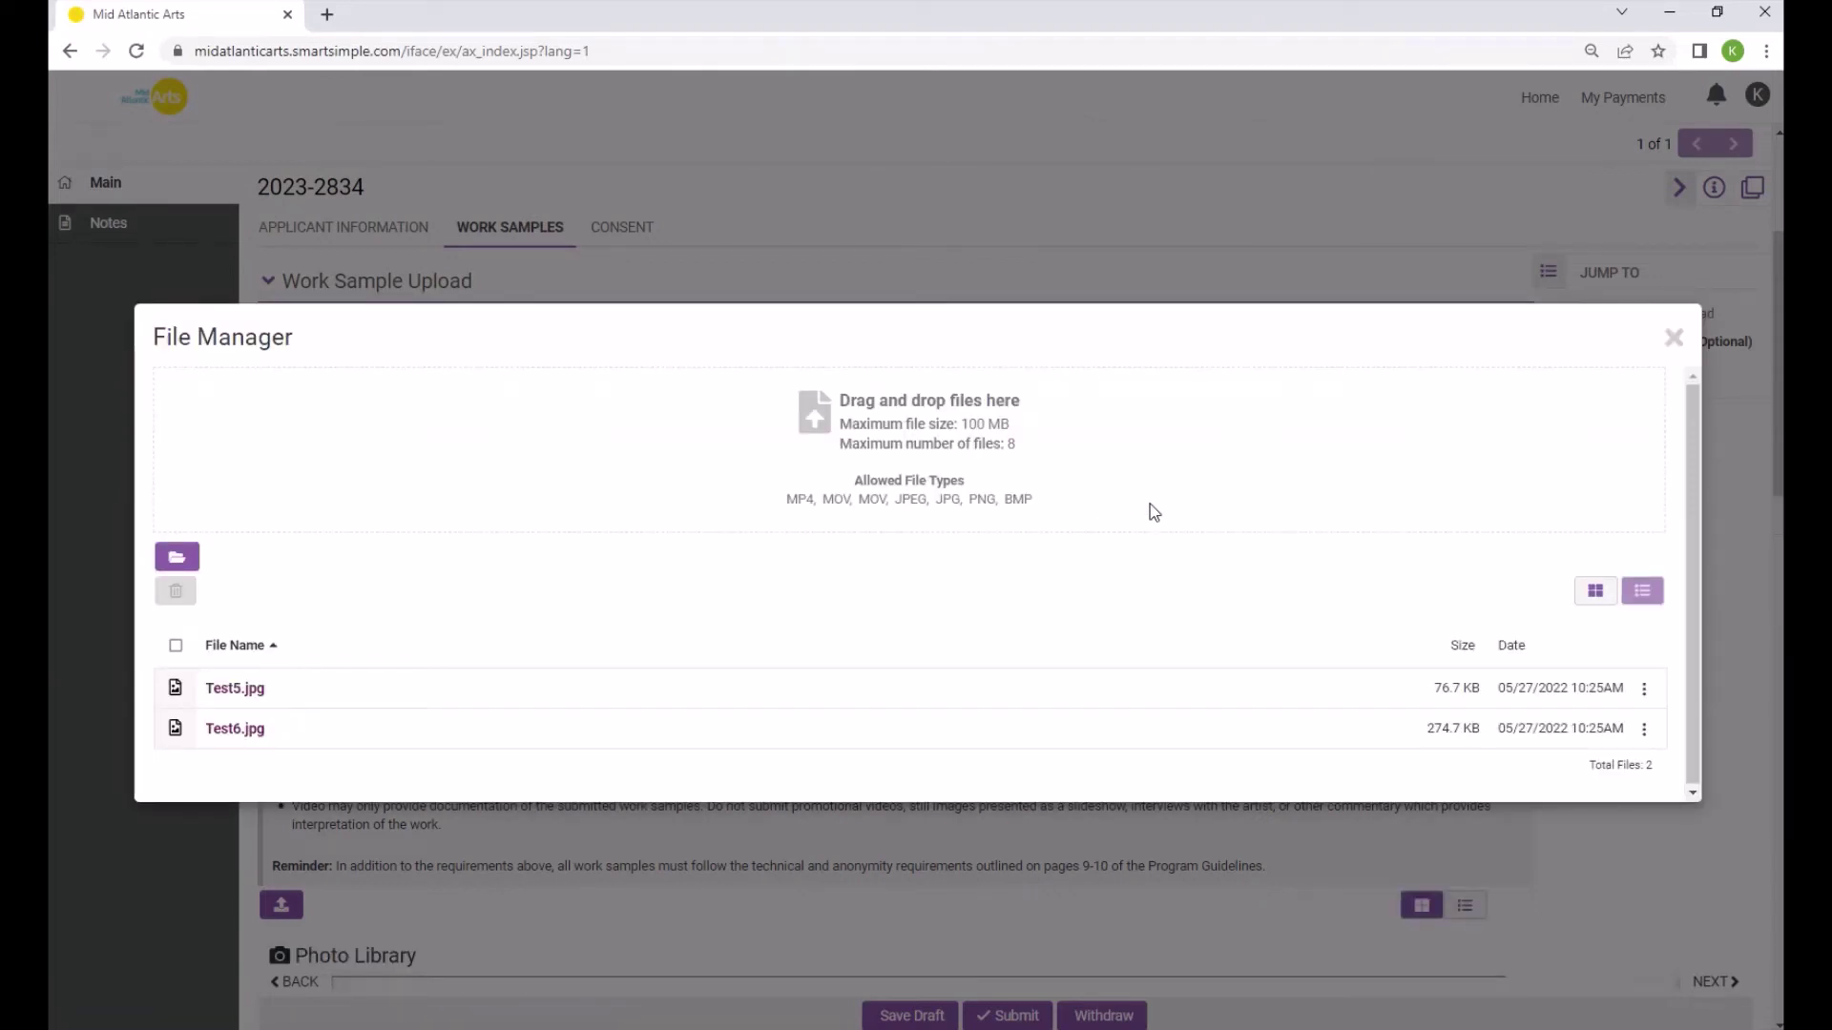
{"action": "left_click", "coordinate": [1675, 338]}
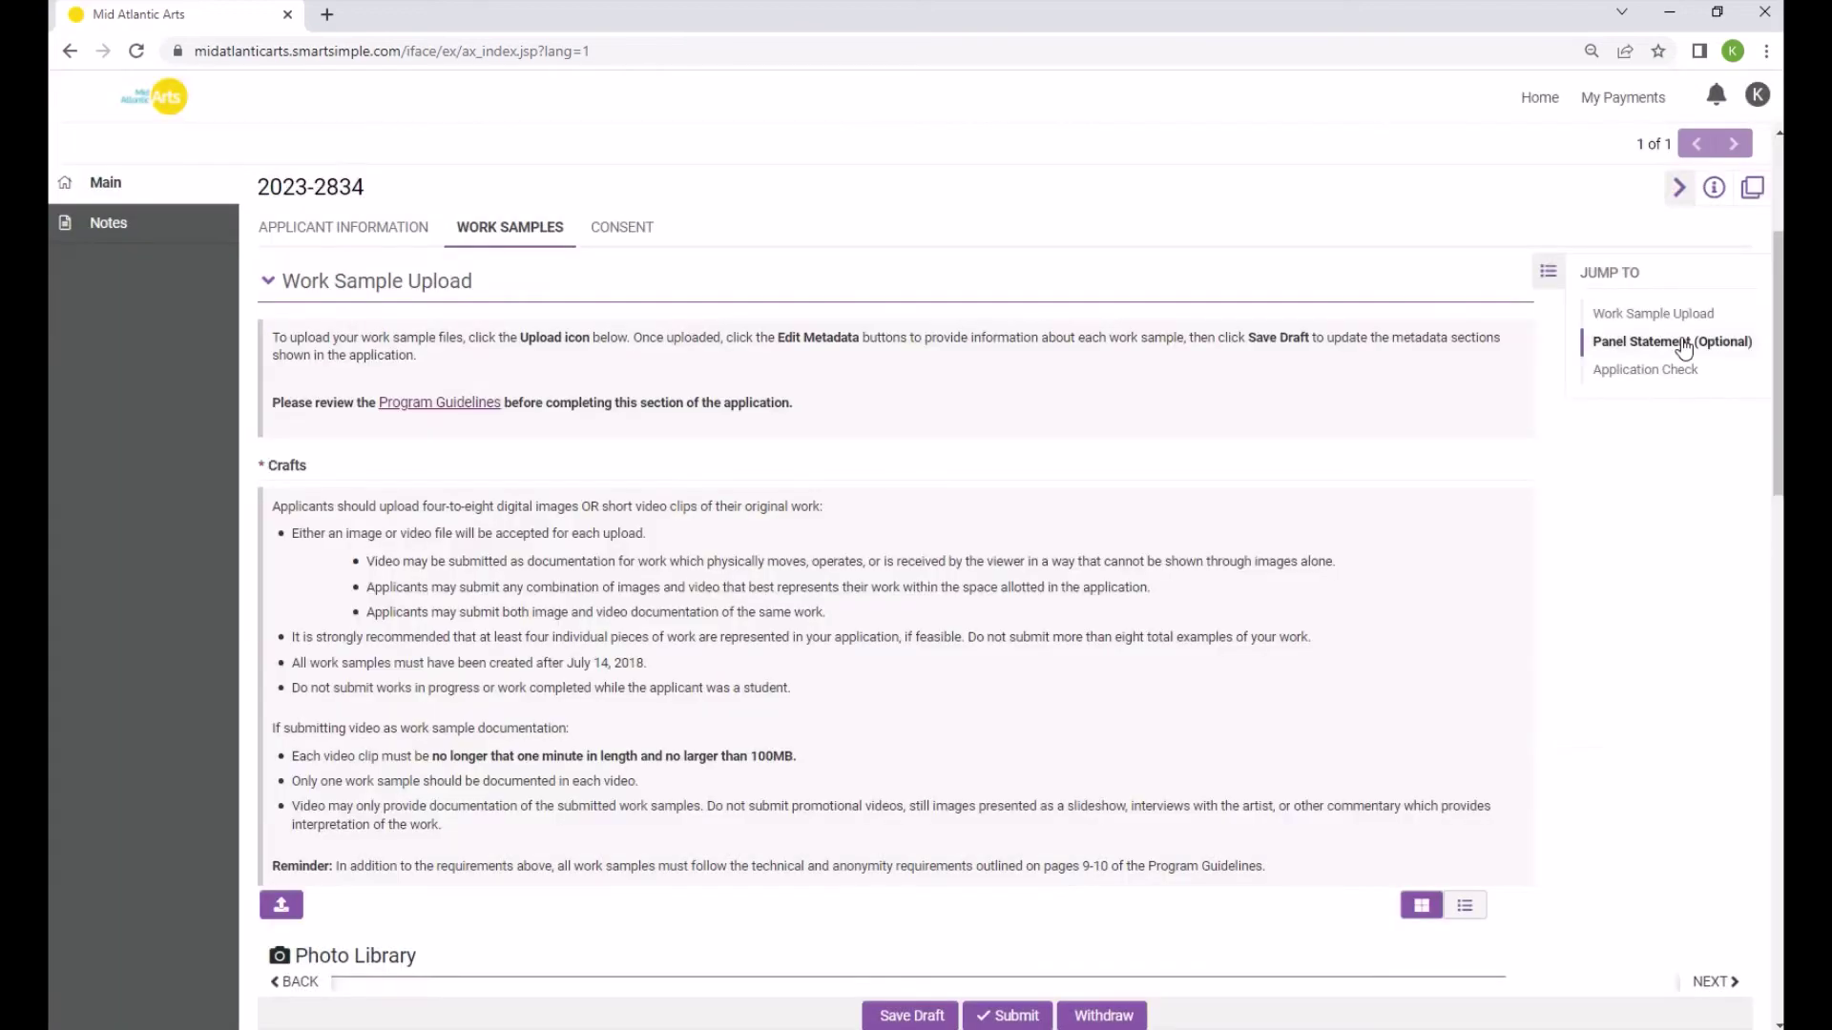
{"action": "scroll", "coordinate": [890, 603], "scroll_direction": "down", "scroll_amount": 1}
{"action": "scroll", "coordinate": [889, 603], "scroll_direction": "down", "scroll_amount": 2}
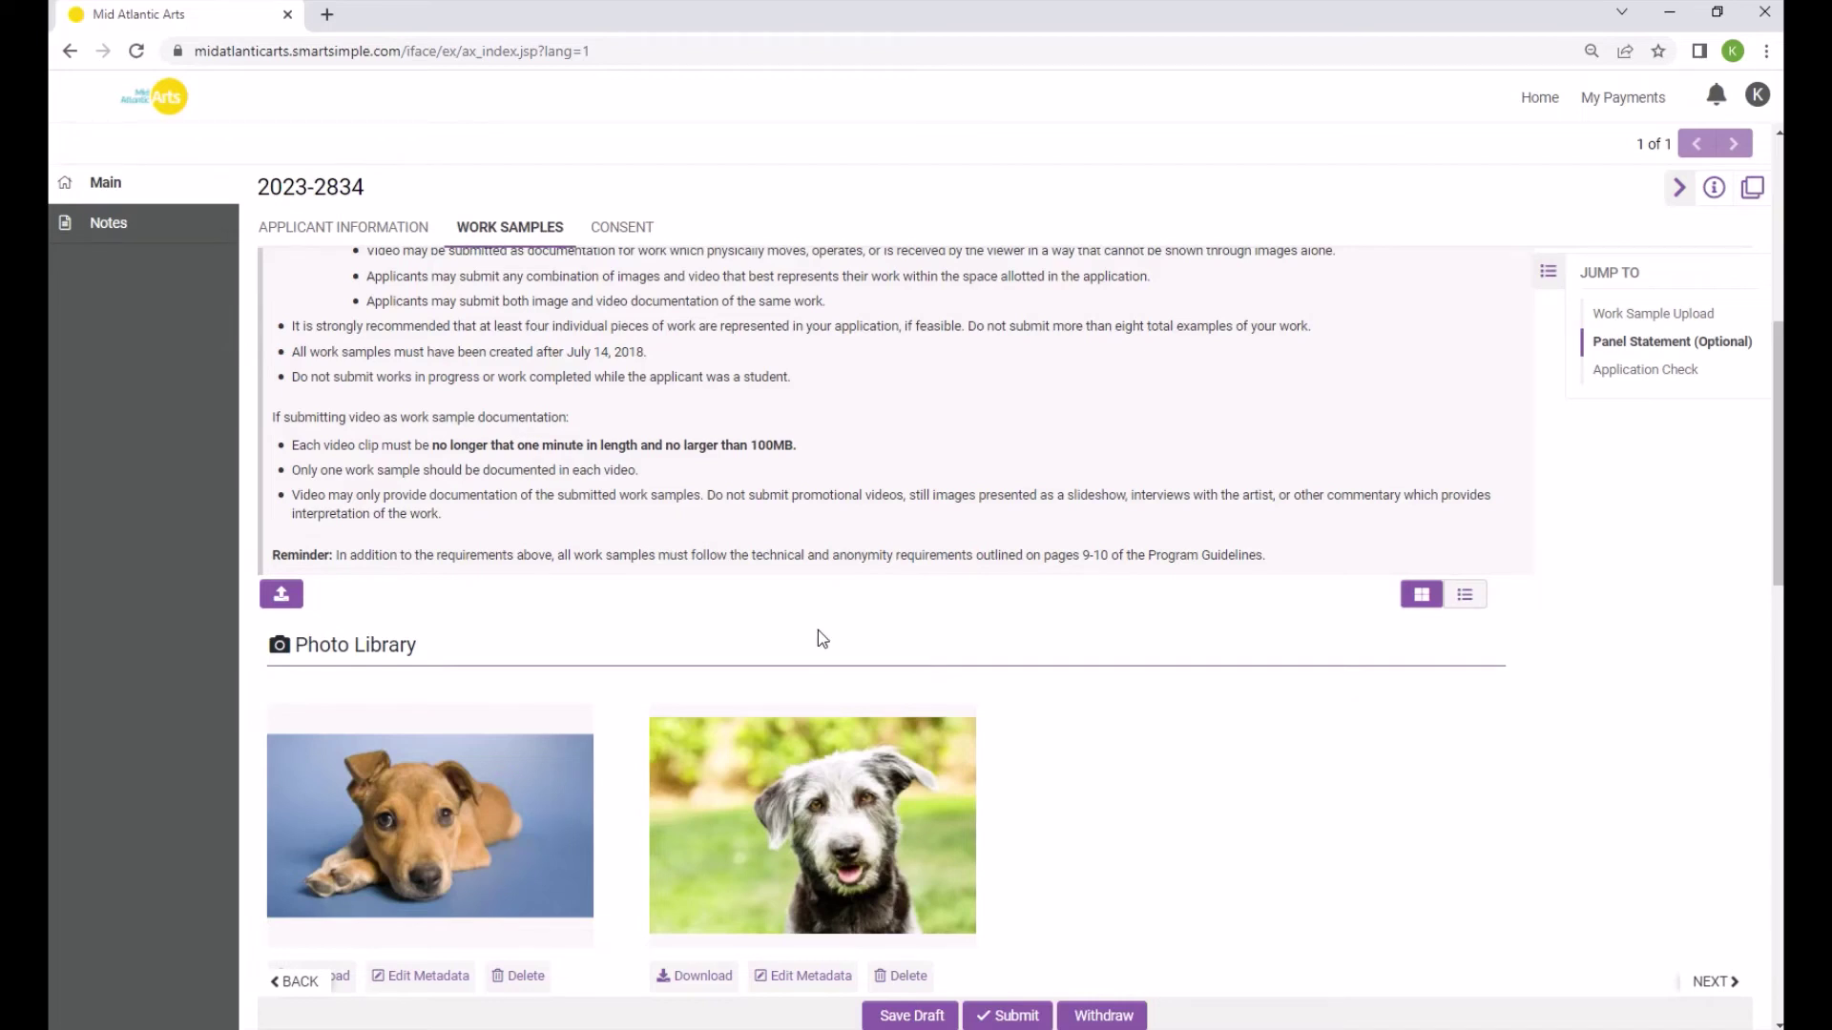
{"action": "left_click", "coordinate": [489, 809]}
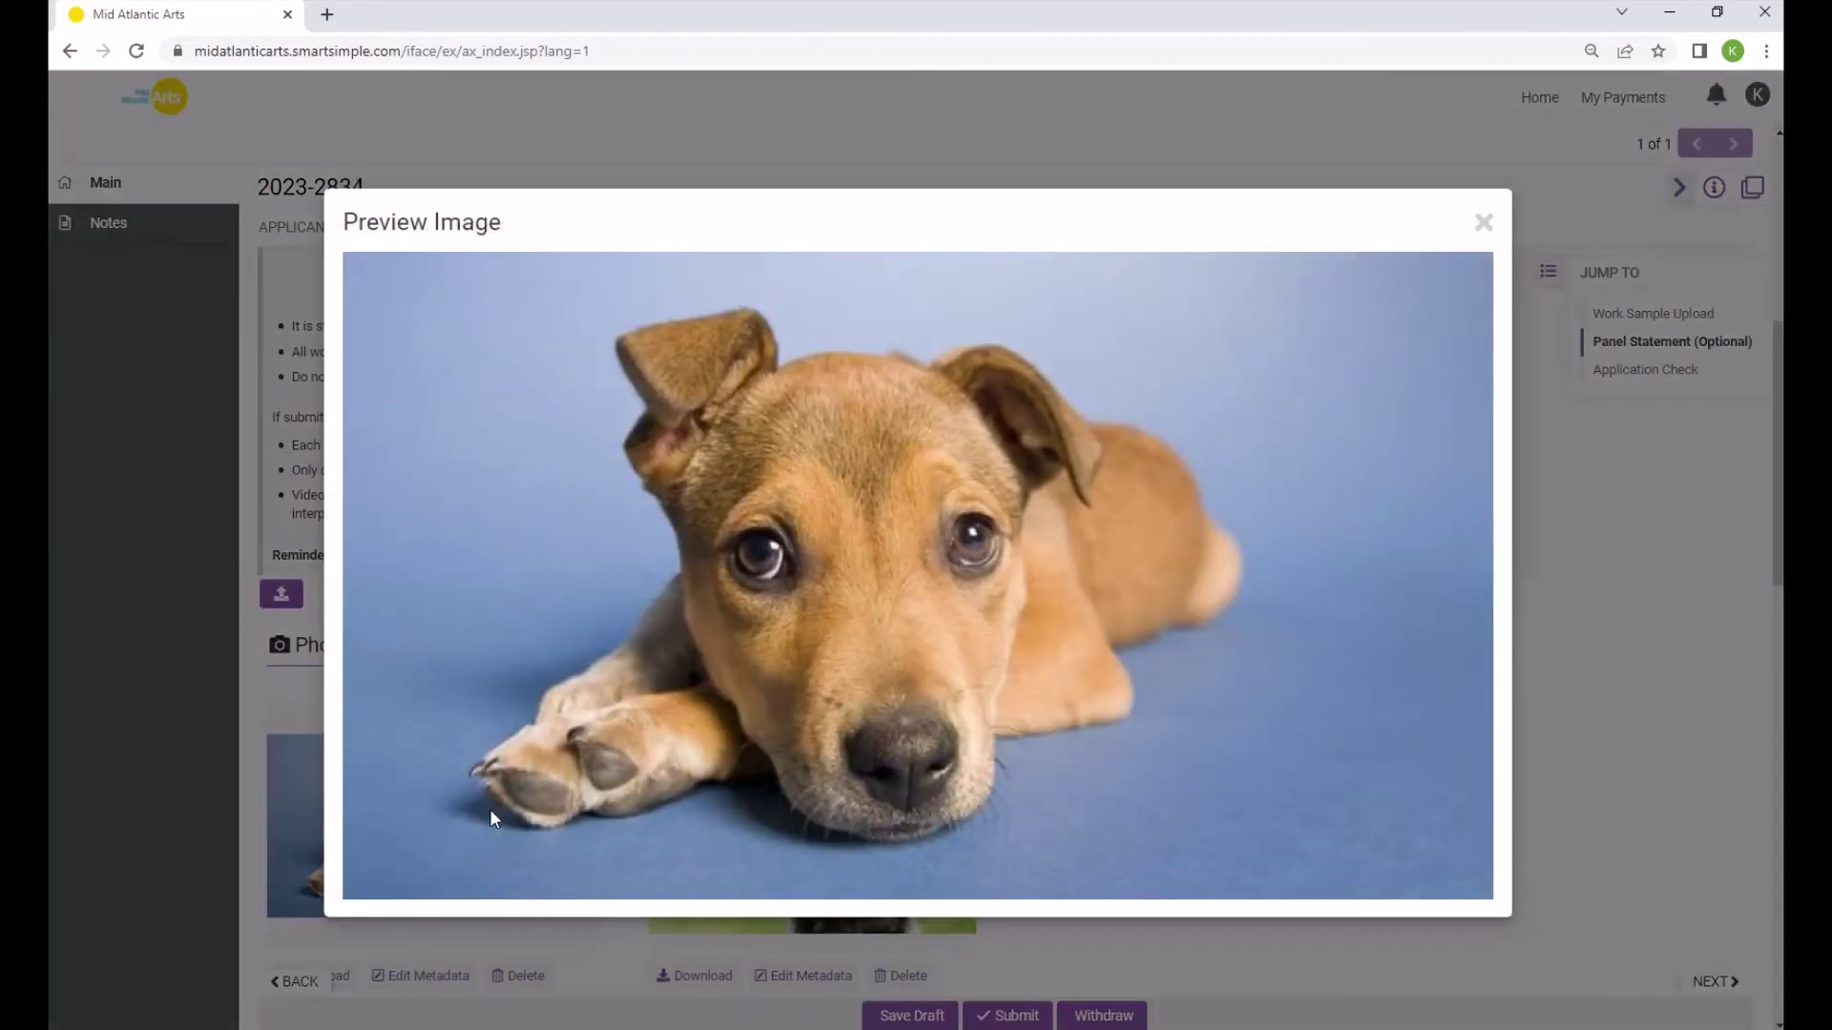
{"action": "left_click", "coordinate": [1482, 223]}
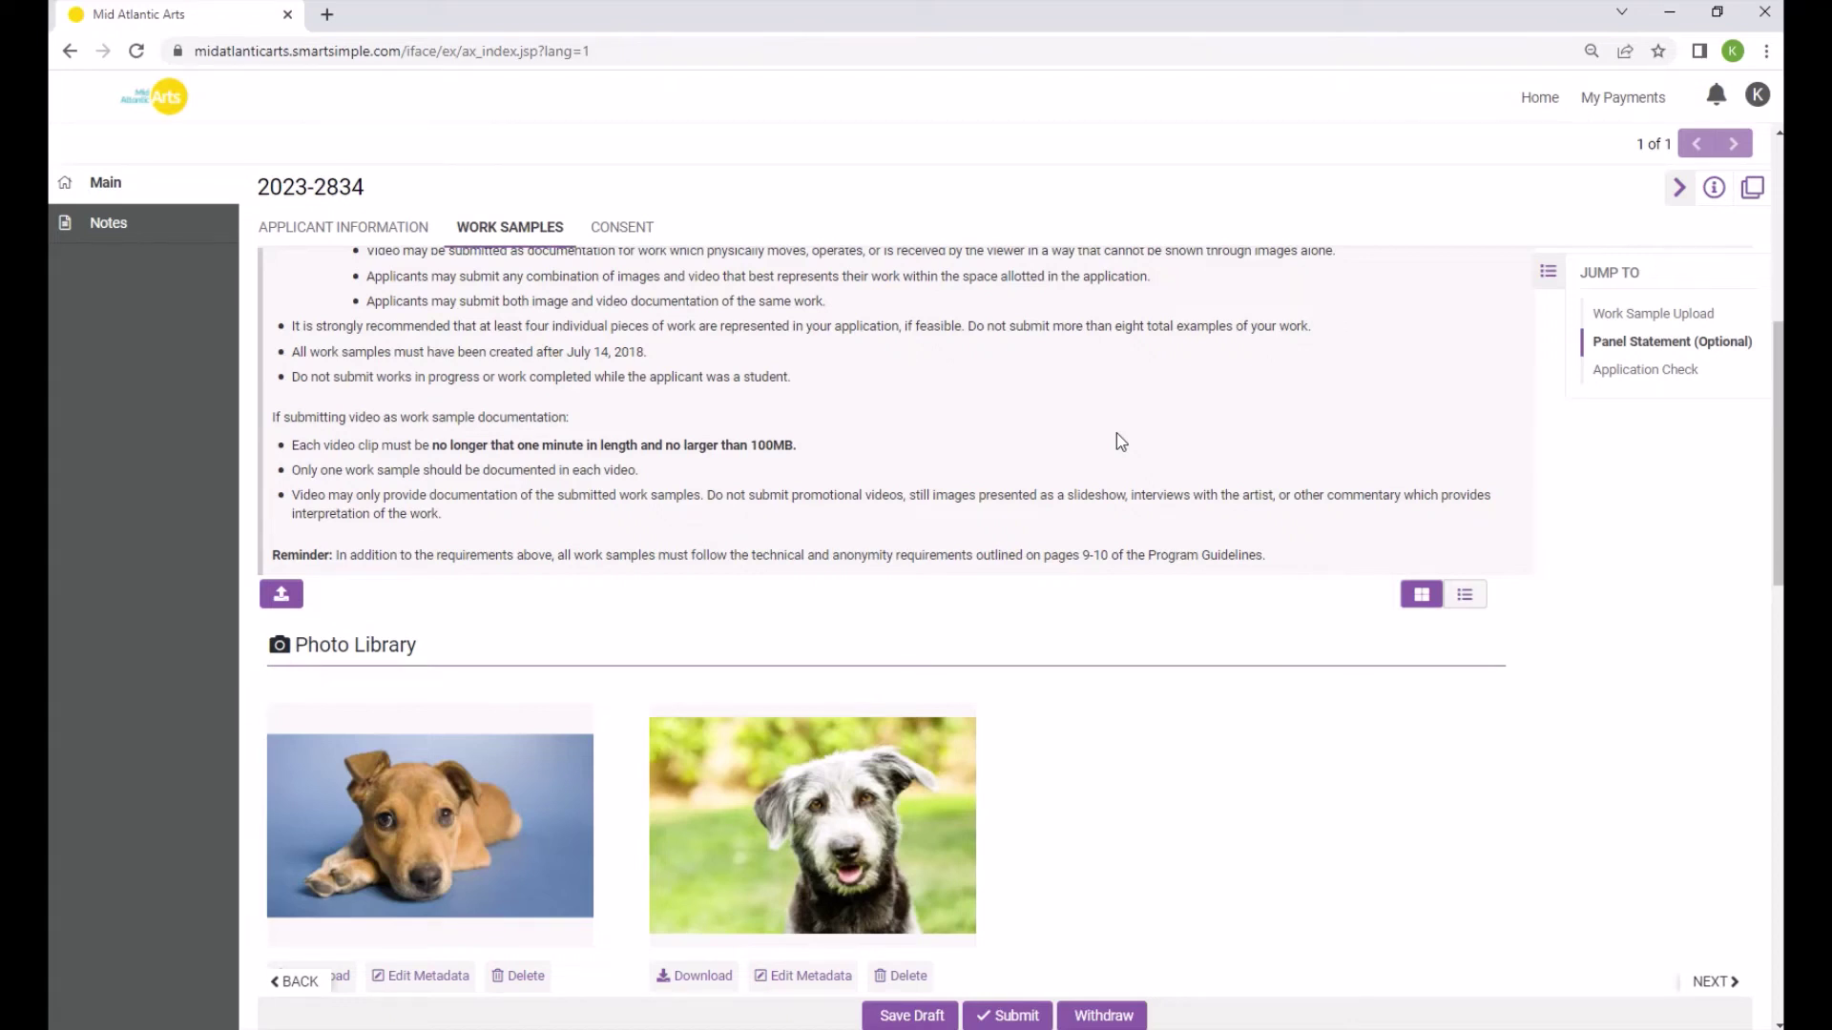
{"action": "scroll", "coordinate": [1023, 456], "scroll_direction": "down", "scroll_amount": 2}
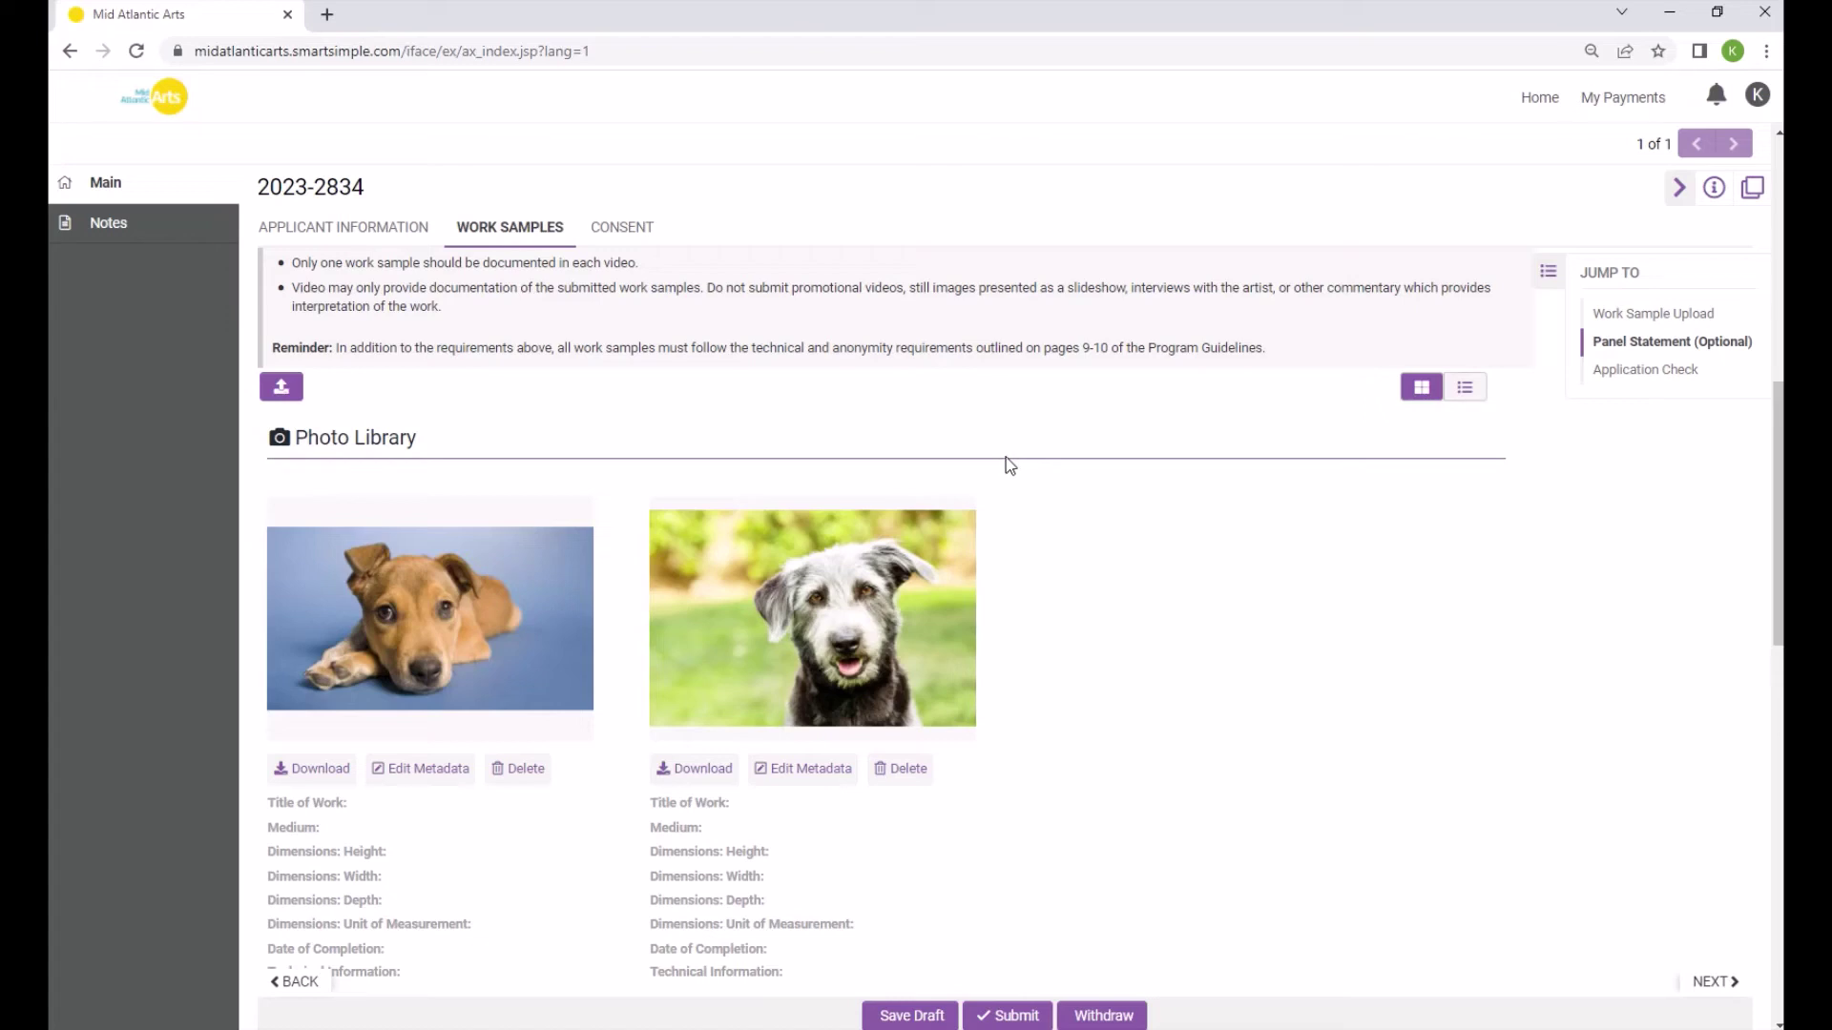
Save Test5.jpg's metadata (3×3×3 inches, August 2019) and save the application draft.
{"action": "left_click", "coordinate": [429, 775]}
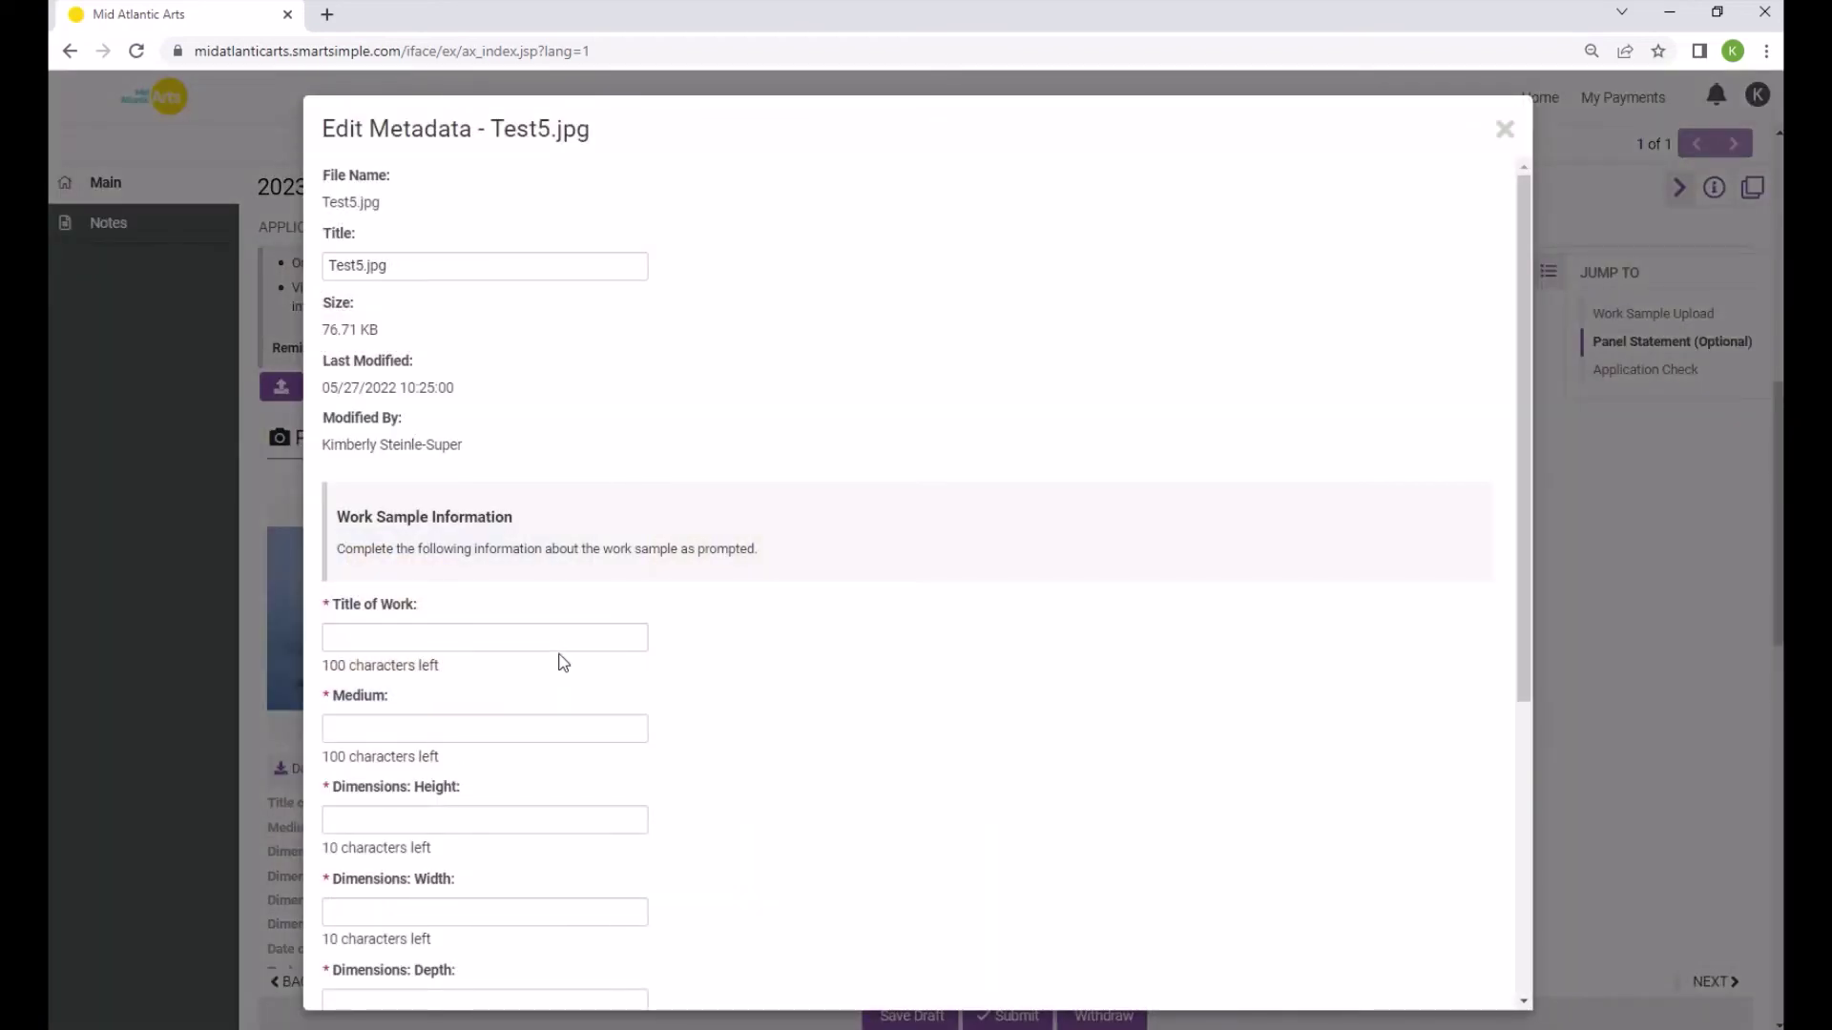
{"action": "scroll", "coordinate": [560, 659], "scroll_direction": "down", "scroll_amount": 5}
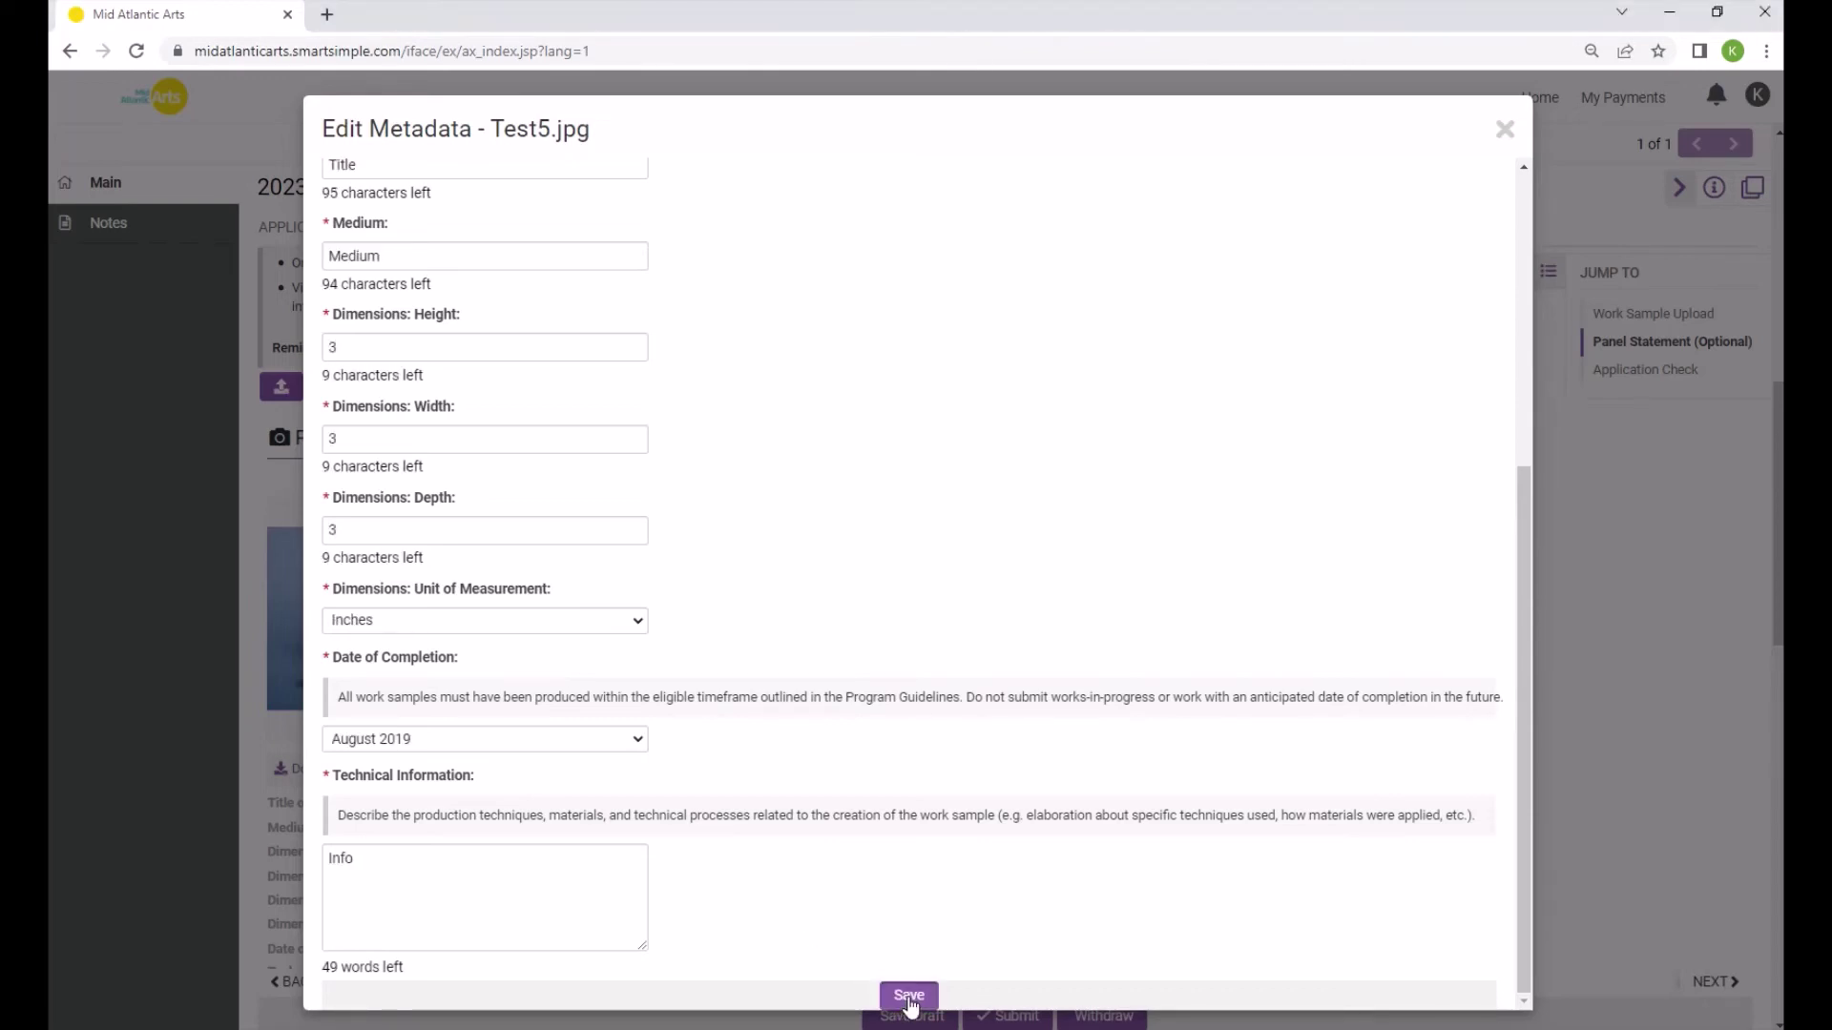
{"action": "left_click", "coordinate": [909, 997]}
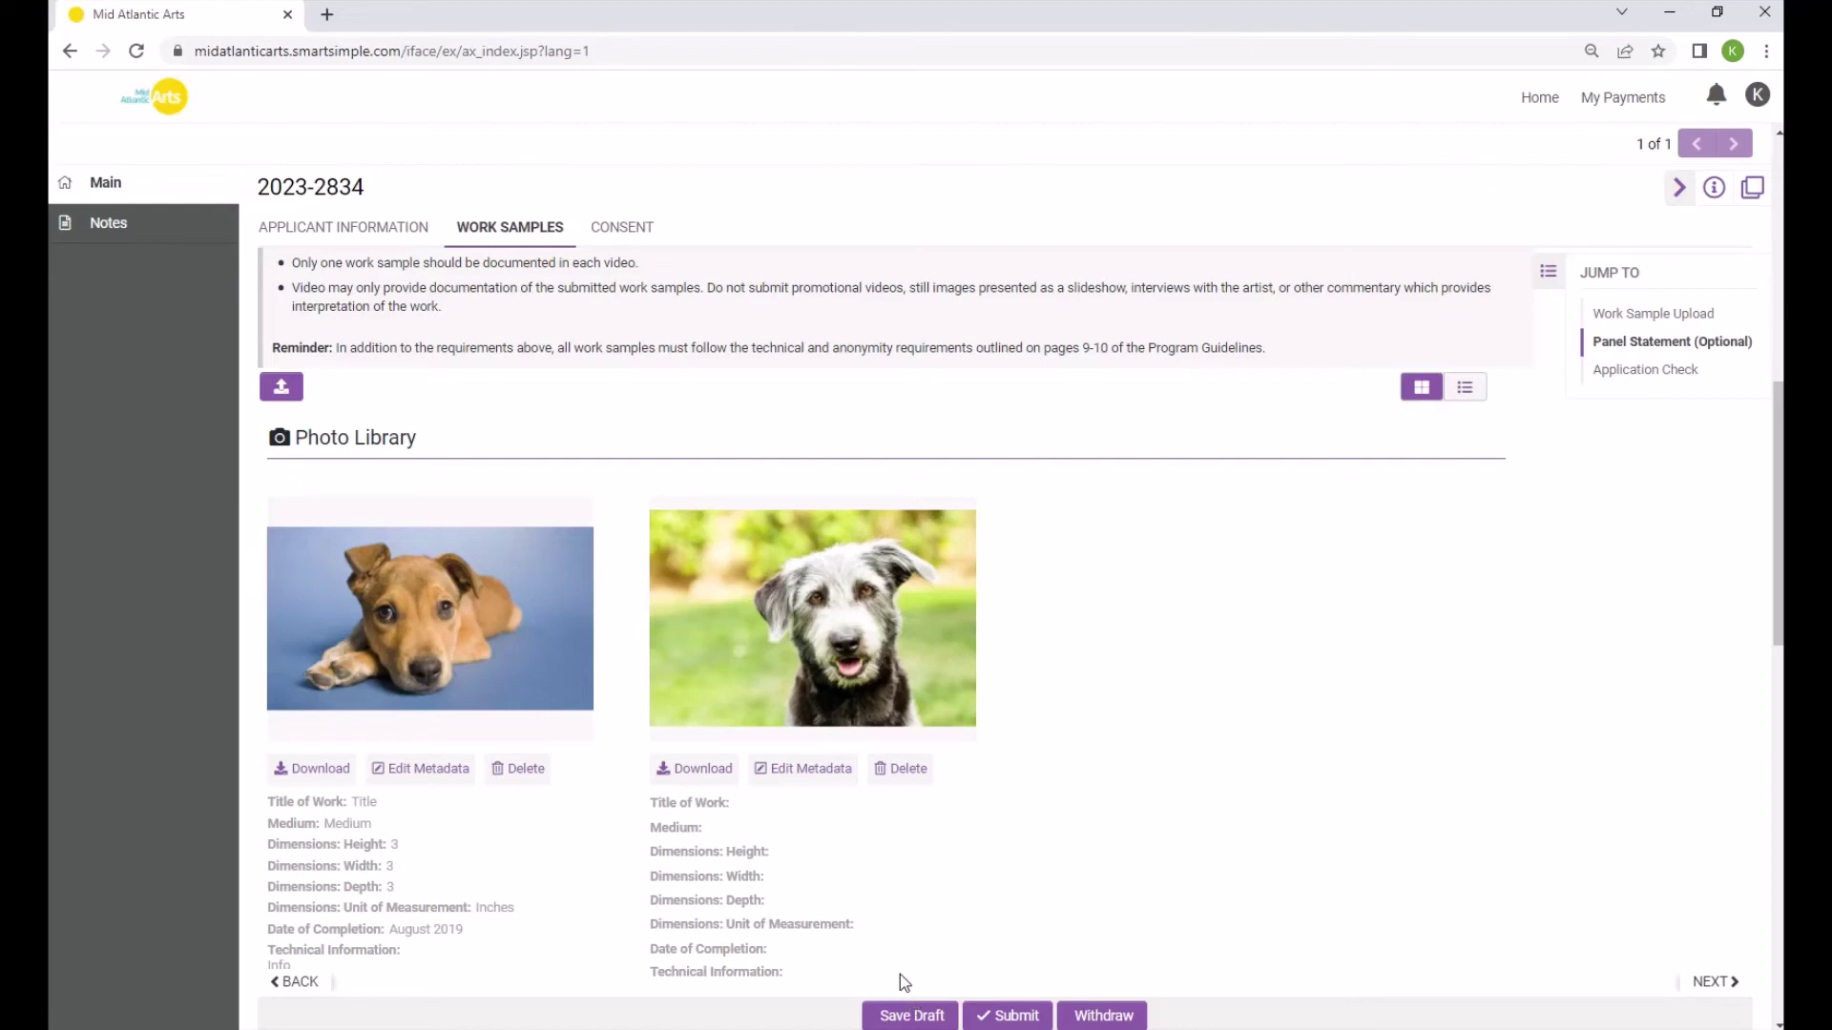
{"action": "left_click", "coordinate": [907, 1013]}
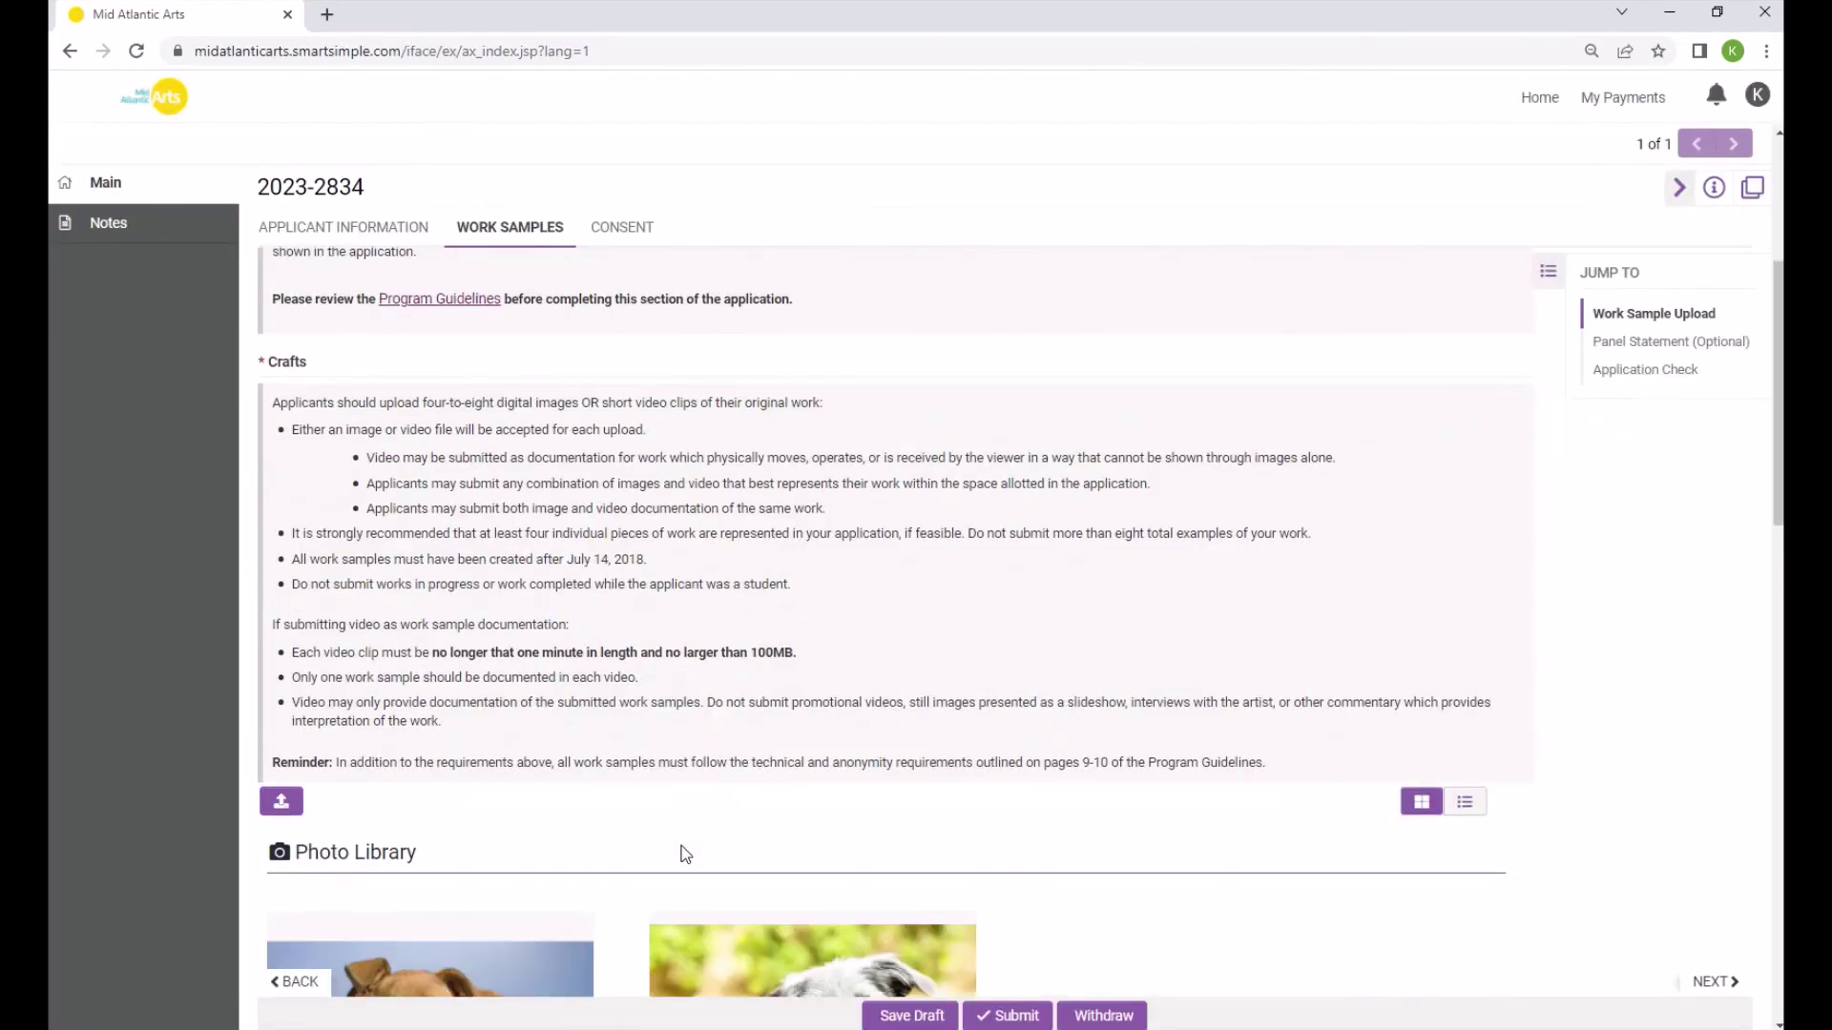
Set Work Sample Confirmation and Anonymity Confirmation to Yes, then go to Consent.
{"action": "scroll", "coordinate": [685, 854], "scroll_direction": "down", "scroll_amount": 6}
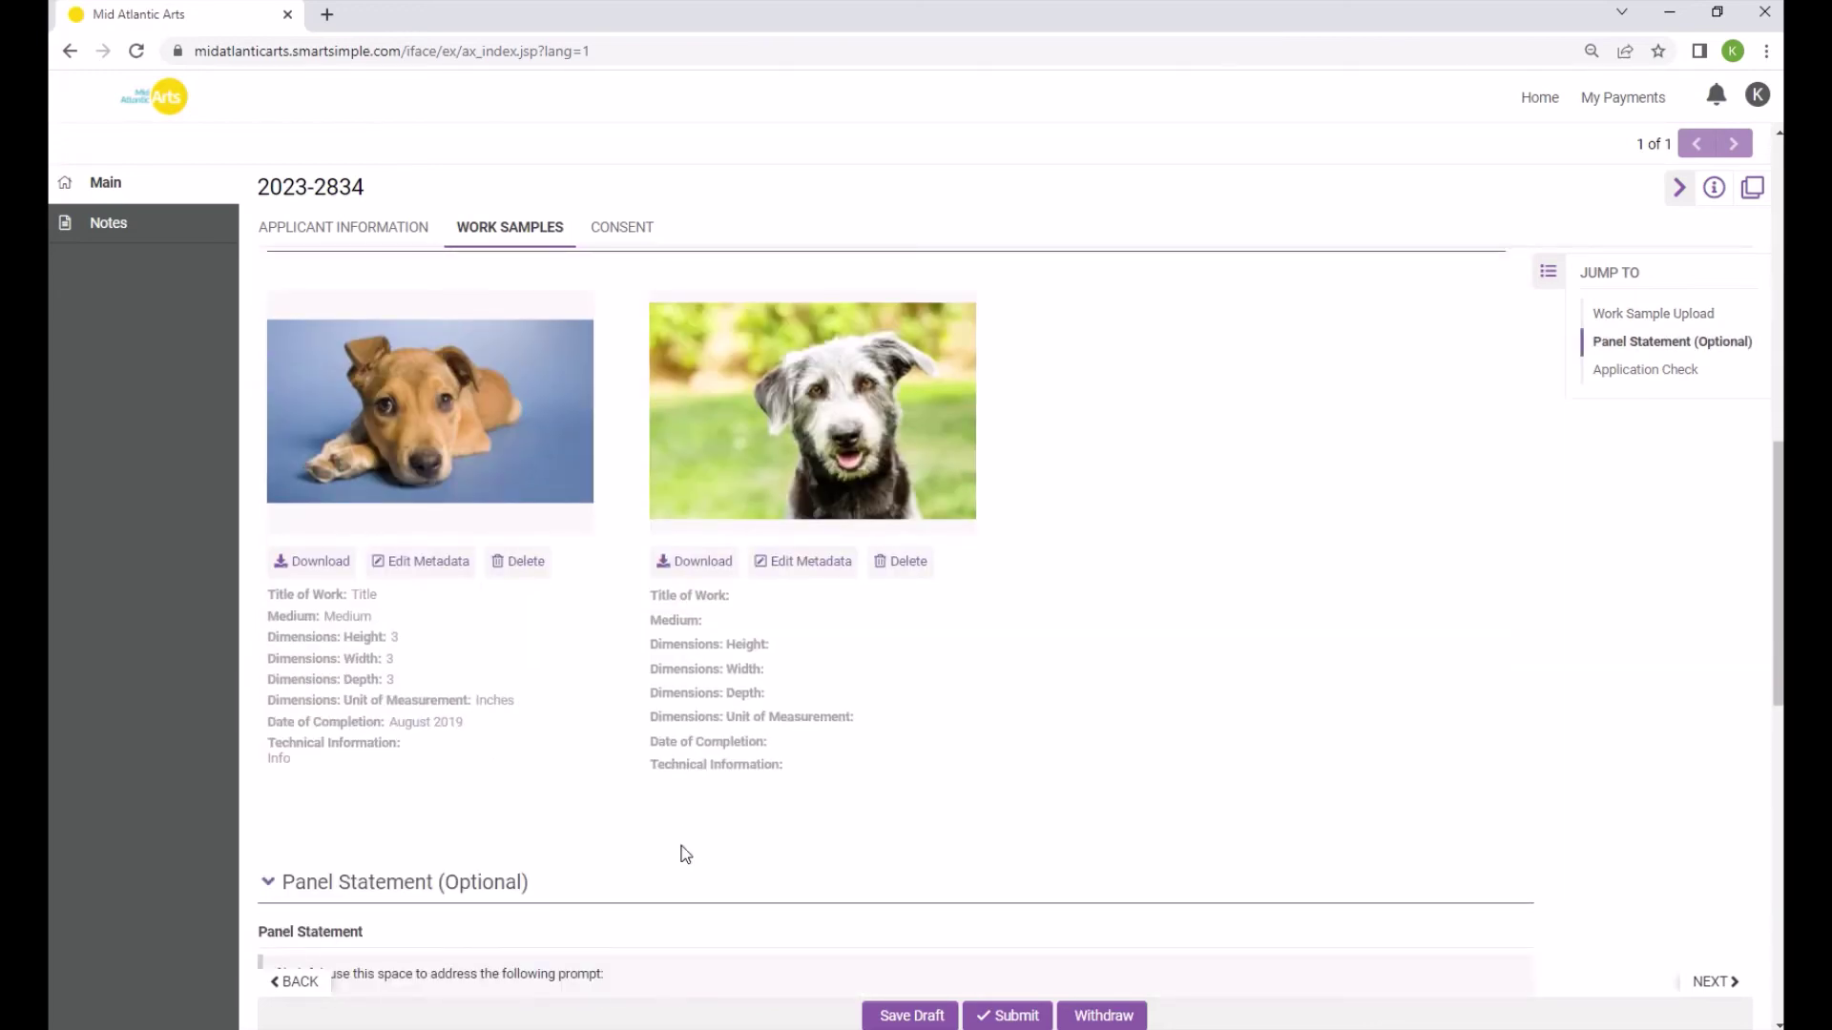
{"action": "scroll", "coordinate": [685, 854], "scroll_direction": "down", "scroll_amount": 8}
{"action": "scroll", "coordinate": [685, 854], "scroll_direction": "down", "scroll_amount": 2}
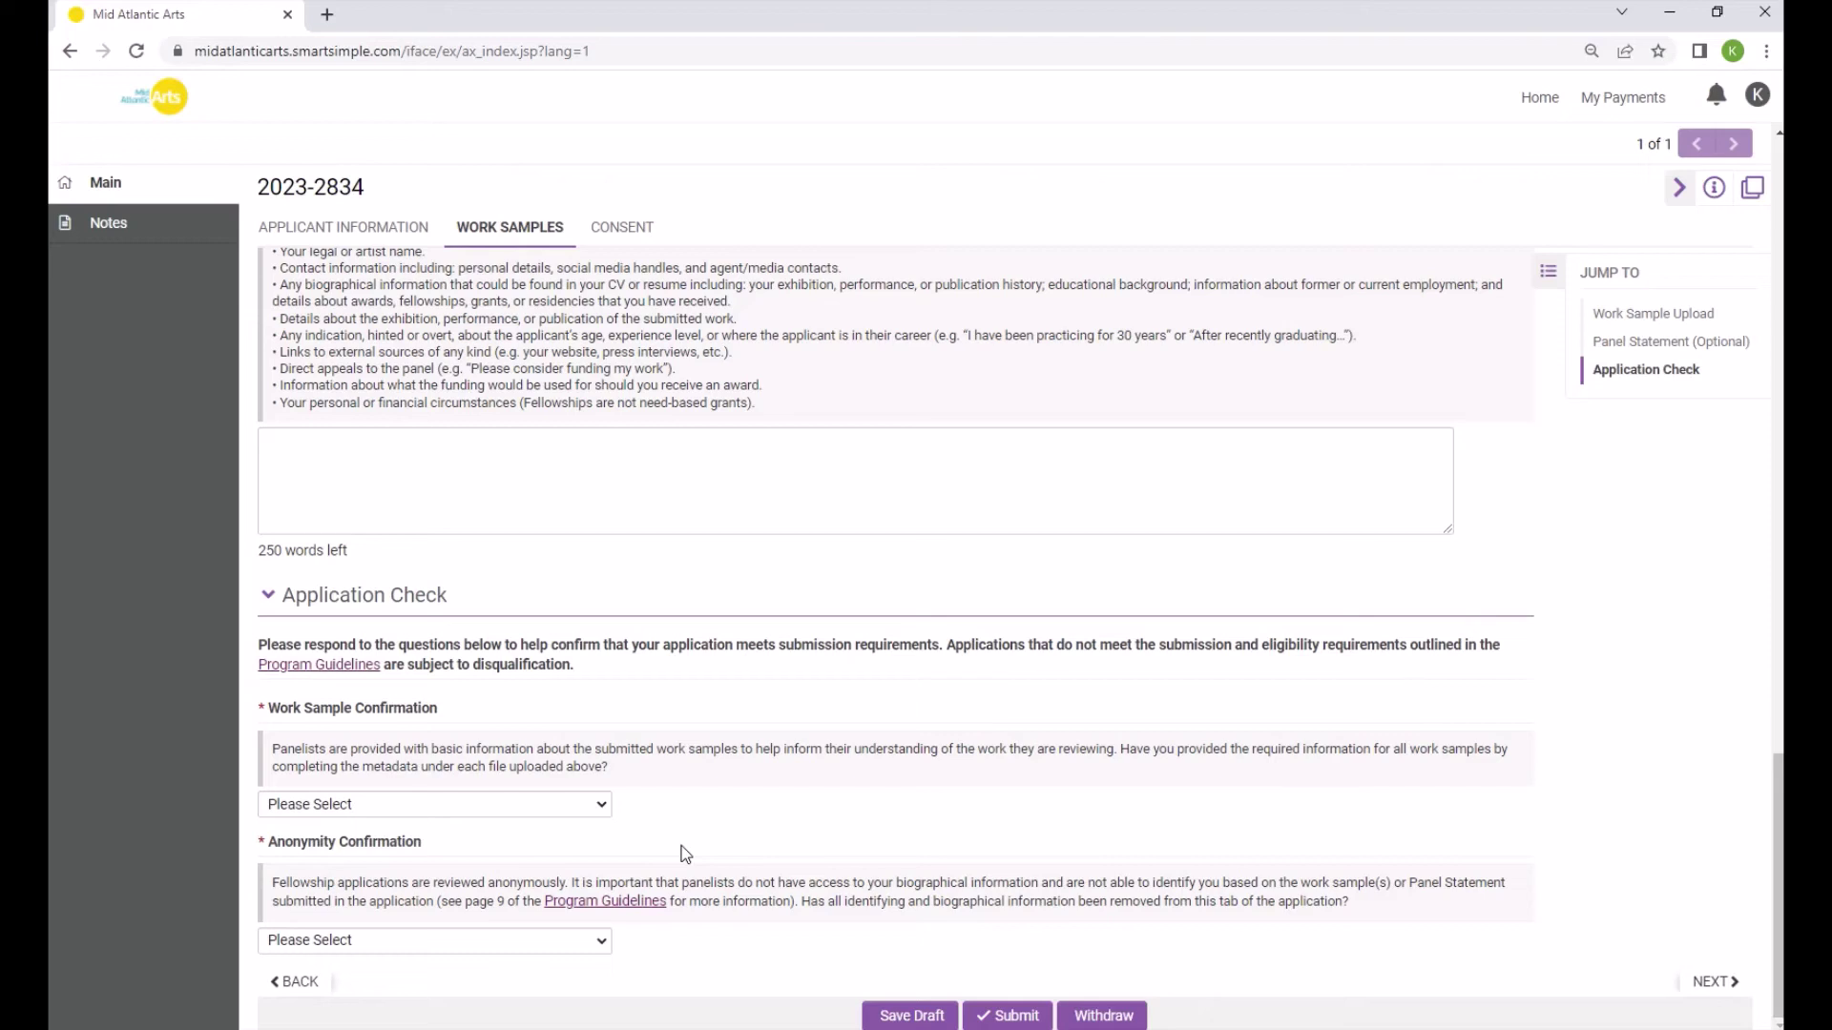
{"action": "left_click", "coordinate": [592, 807]}
{"action": "left_click", "coordinate": [564, 868]}
{"action": "left_click", "coordinate": [559, 955]}
{"action": "left_click", "coordinate": [561, 1002]}
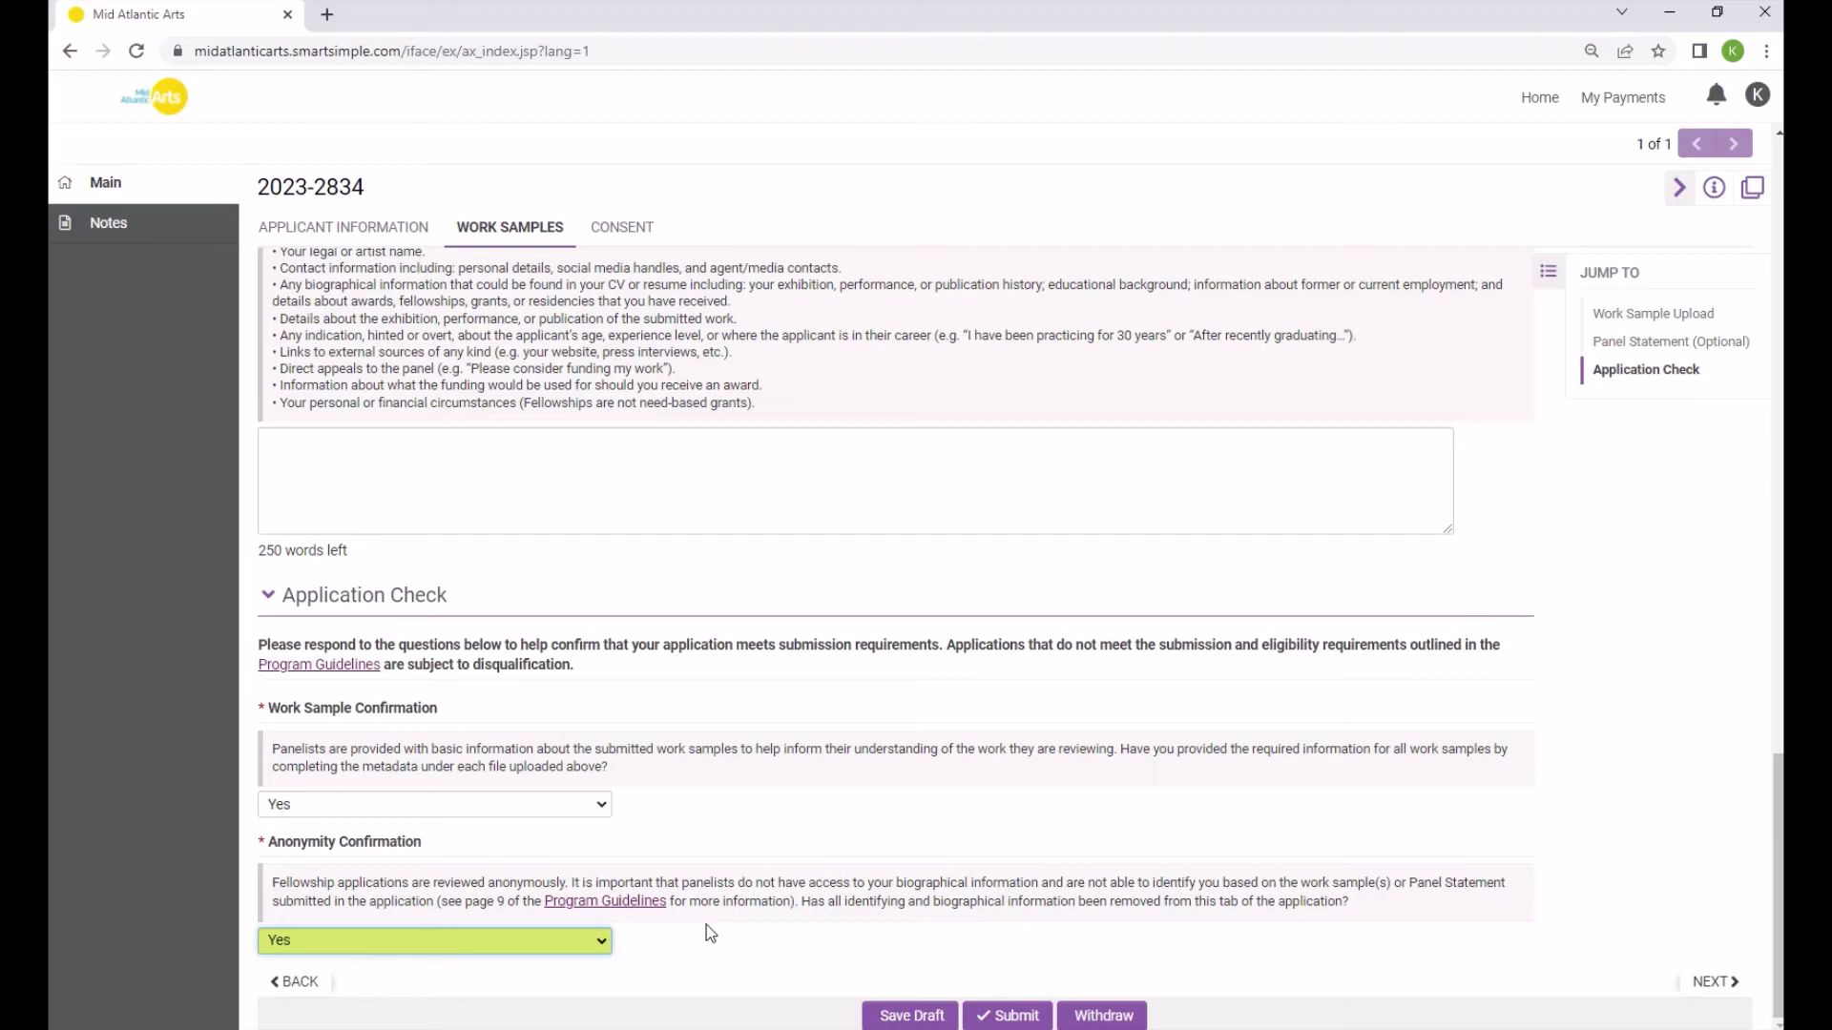
{"action": "left_click", "coordinate": [635, 232]}
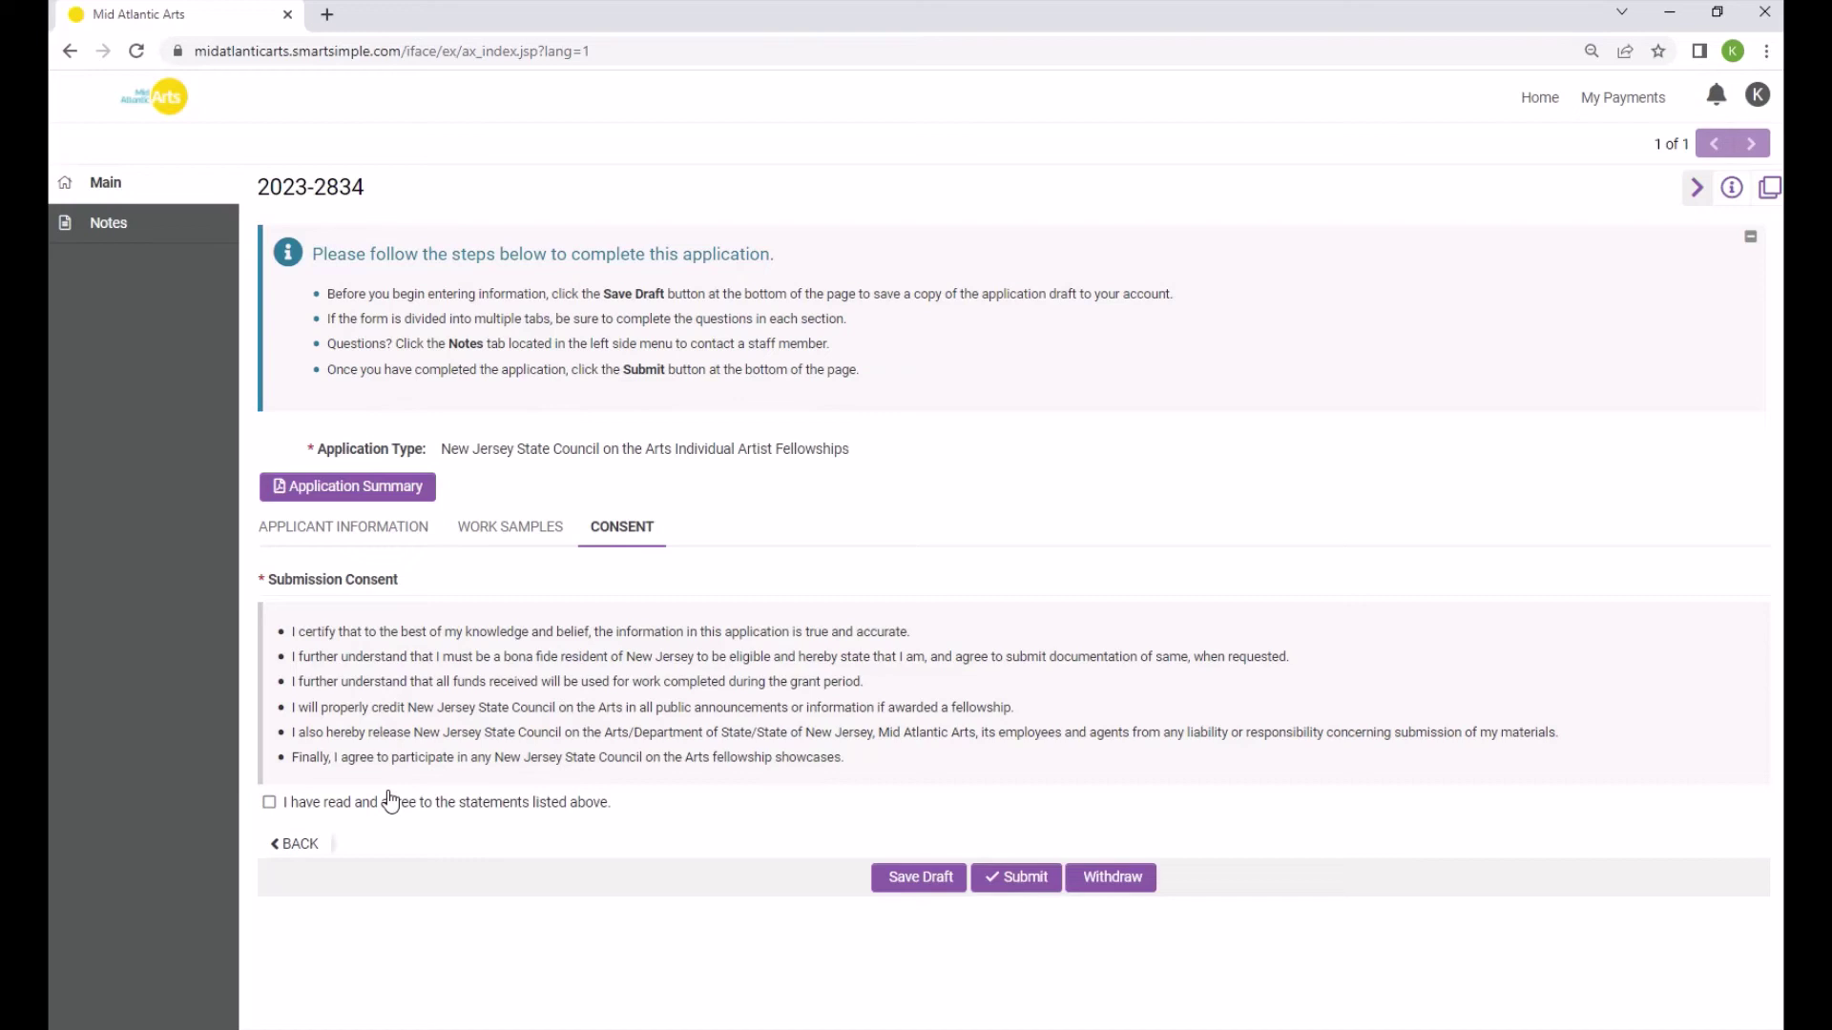
Tick the 'I have read and agree to the statements listed above' consent checkbox.
{"action": "left_click", "coordinate": [269, 804]}
Add and save a new note on application 2023-2834 reading "I have a question!".
{"action": "left_click", "coordinate": [154, 231]}
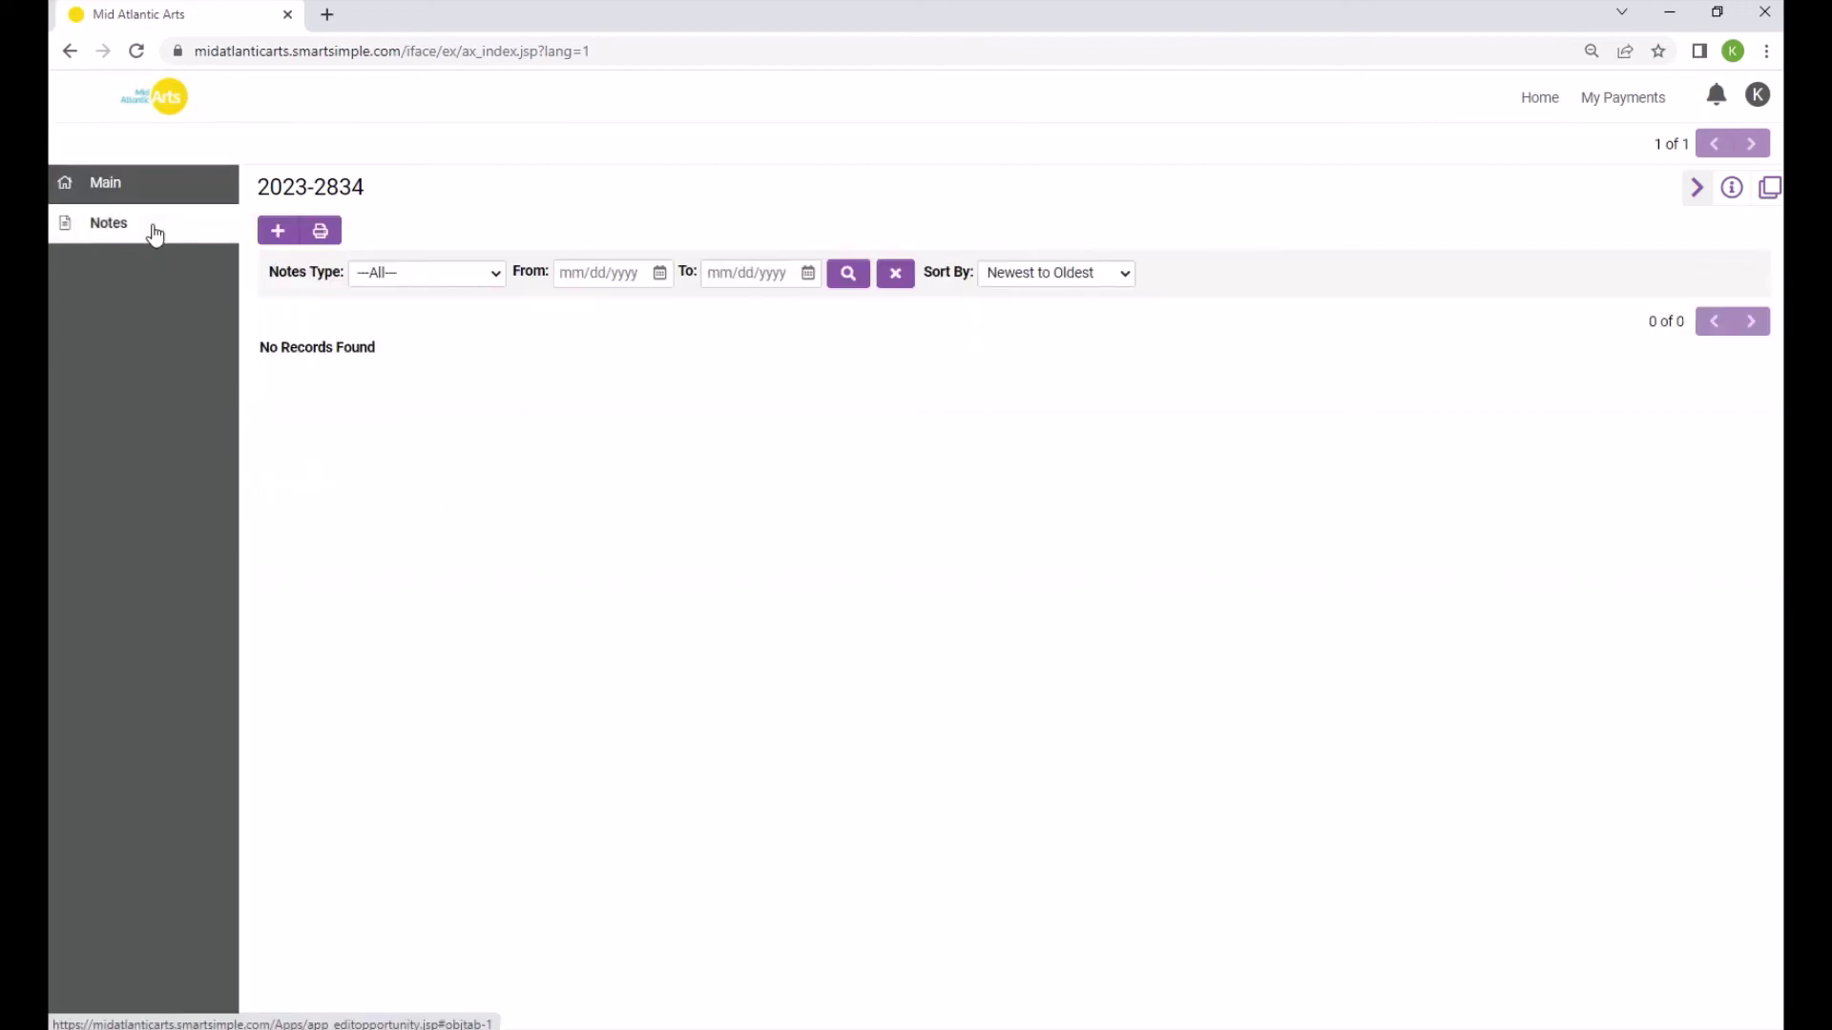
{"action": "left_click", "coordinate": [282, 234]}
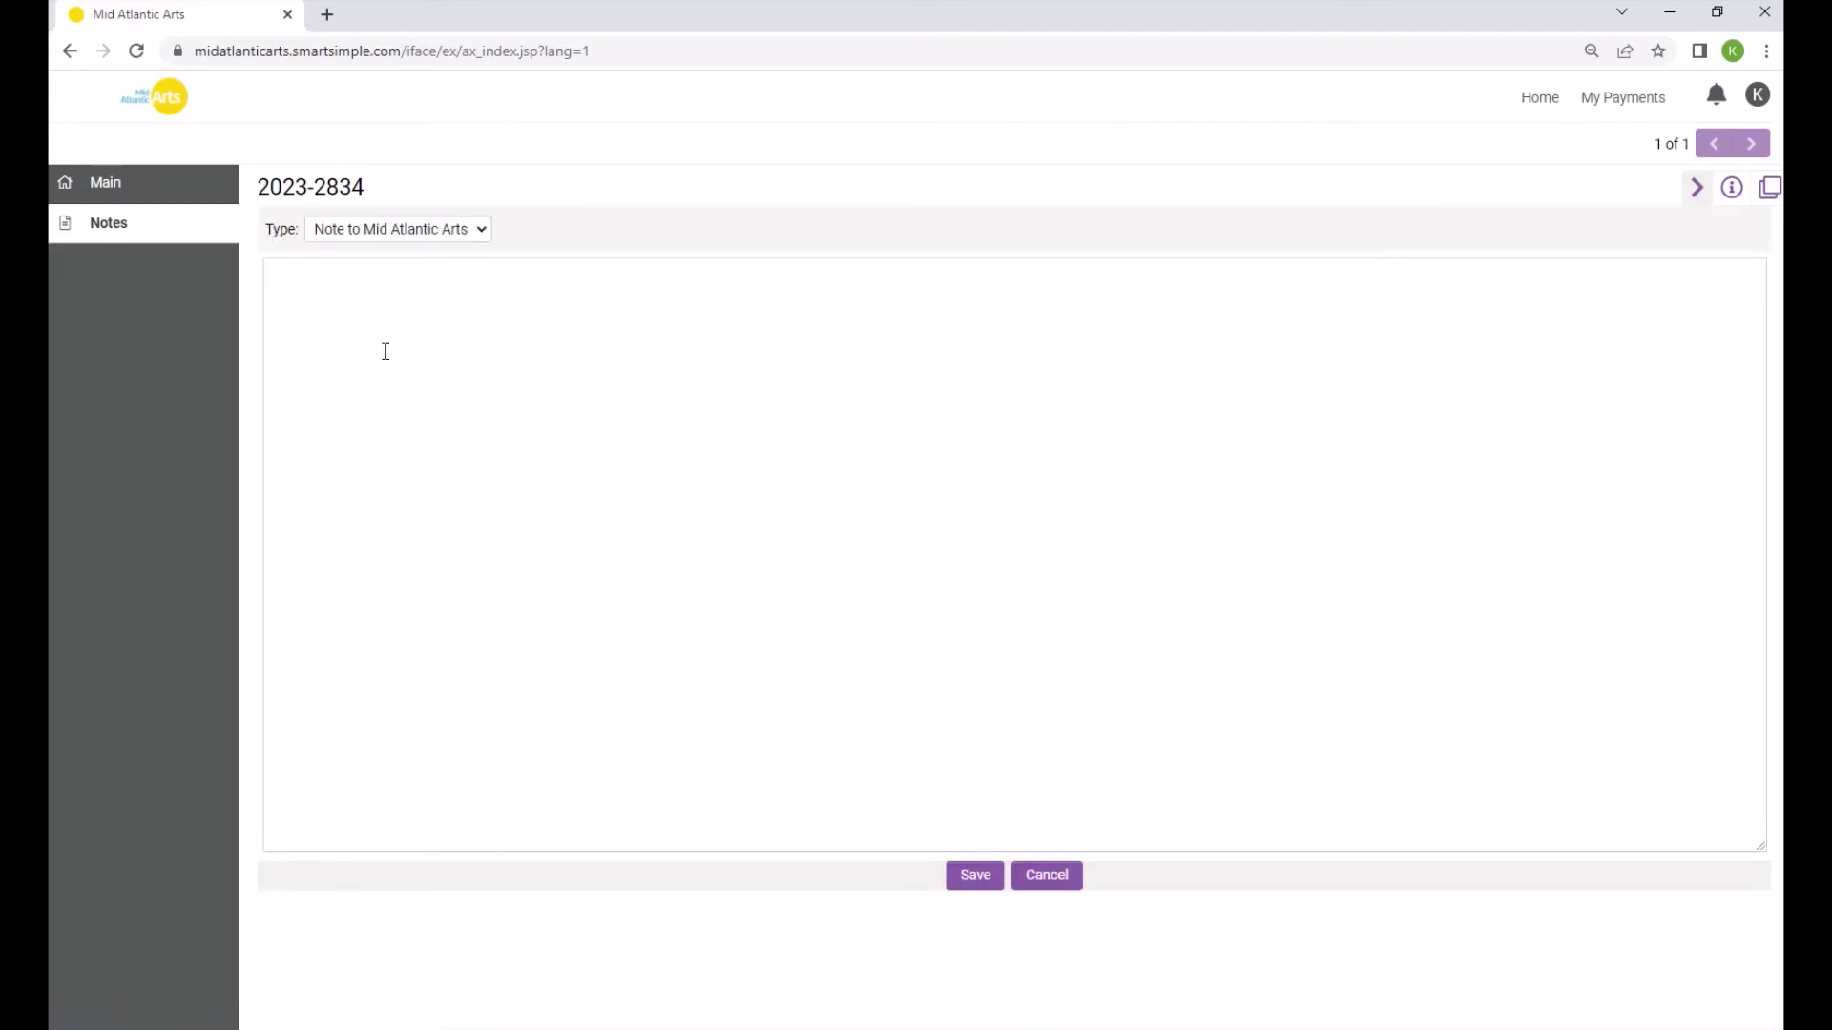
{"action": "left_click", "coordinate": [439, 444]}
{"action": "type", "text": "I have a question"}
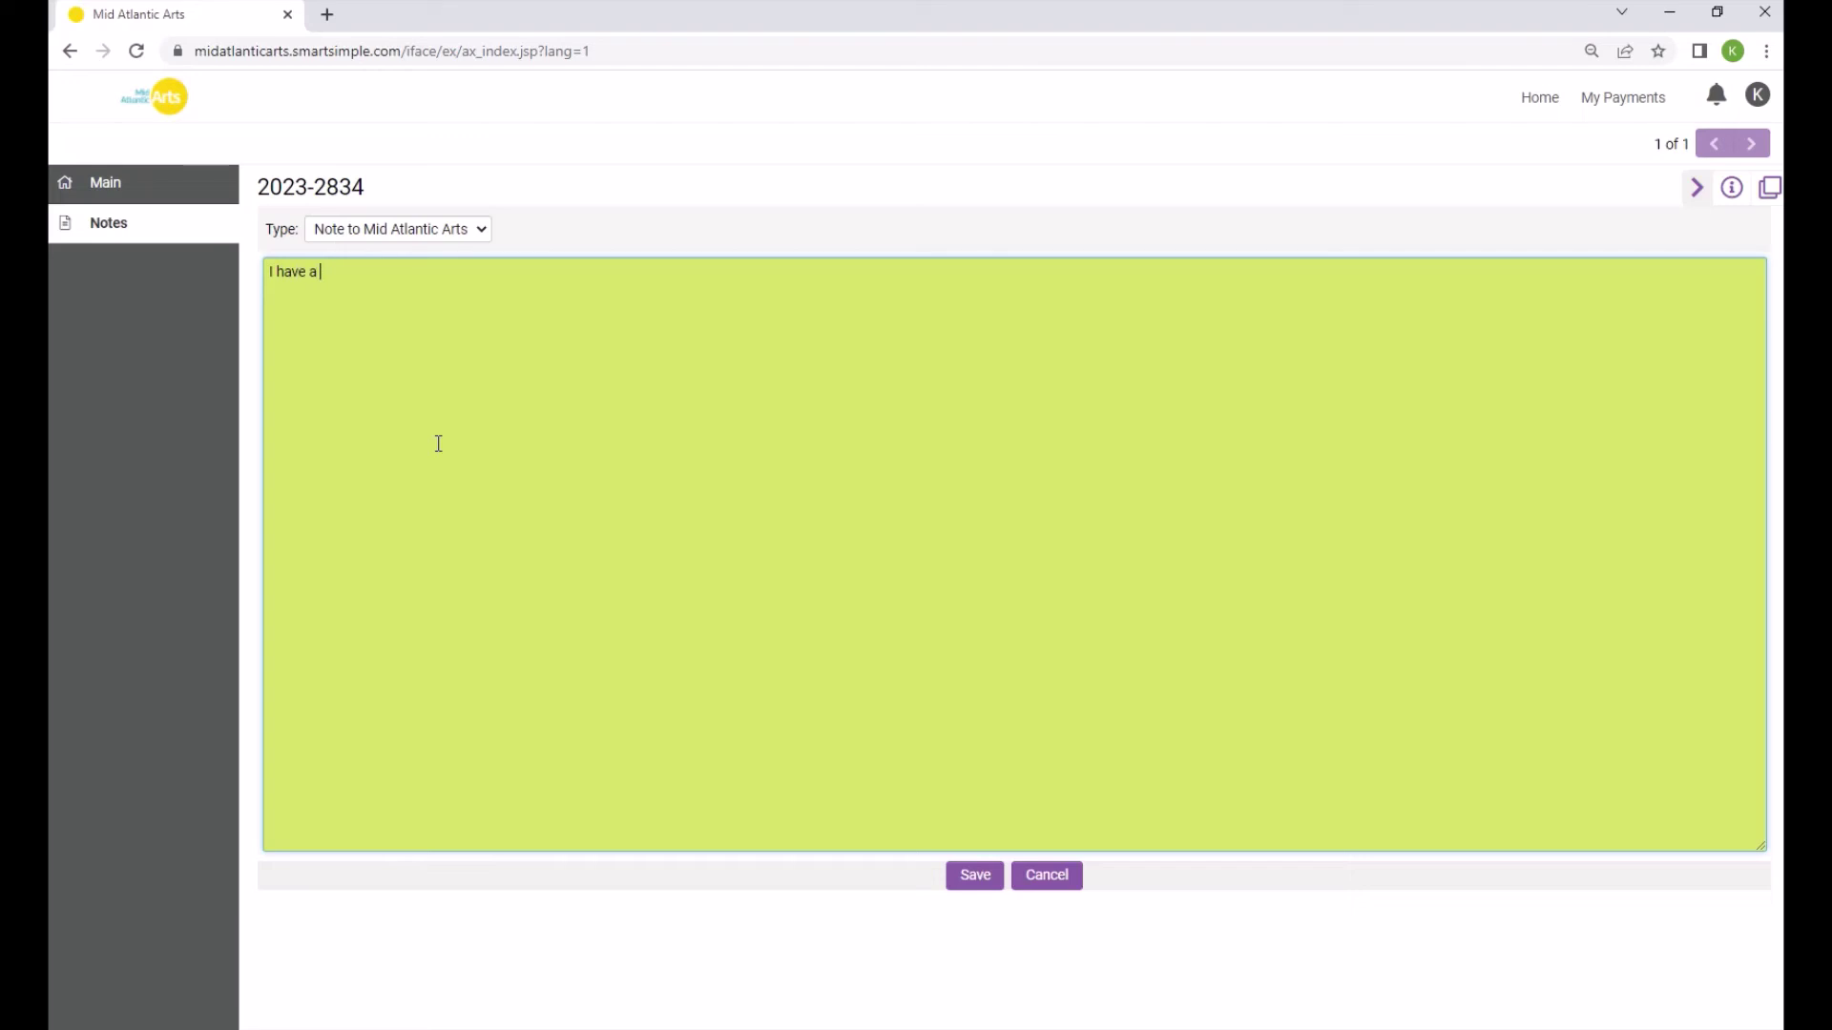
{"action": "type", "text": "!"}
{"action": "left_click", "coordinate": [965, 880]}
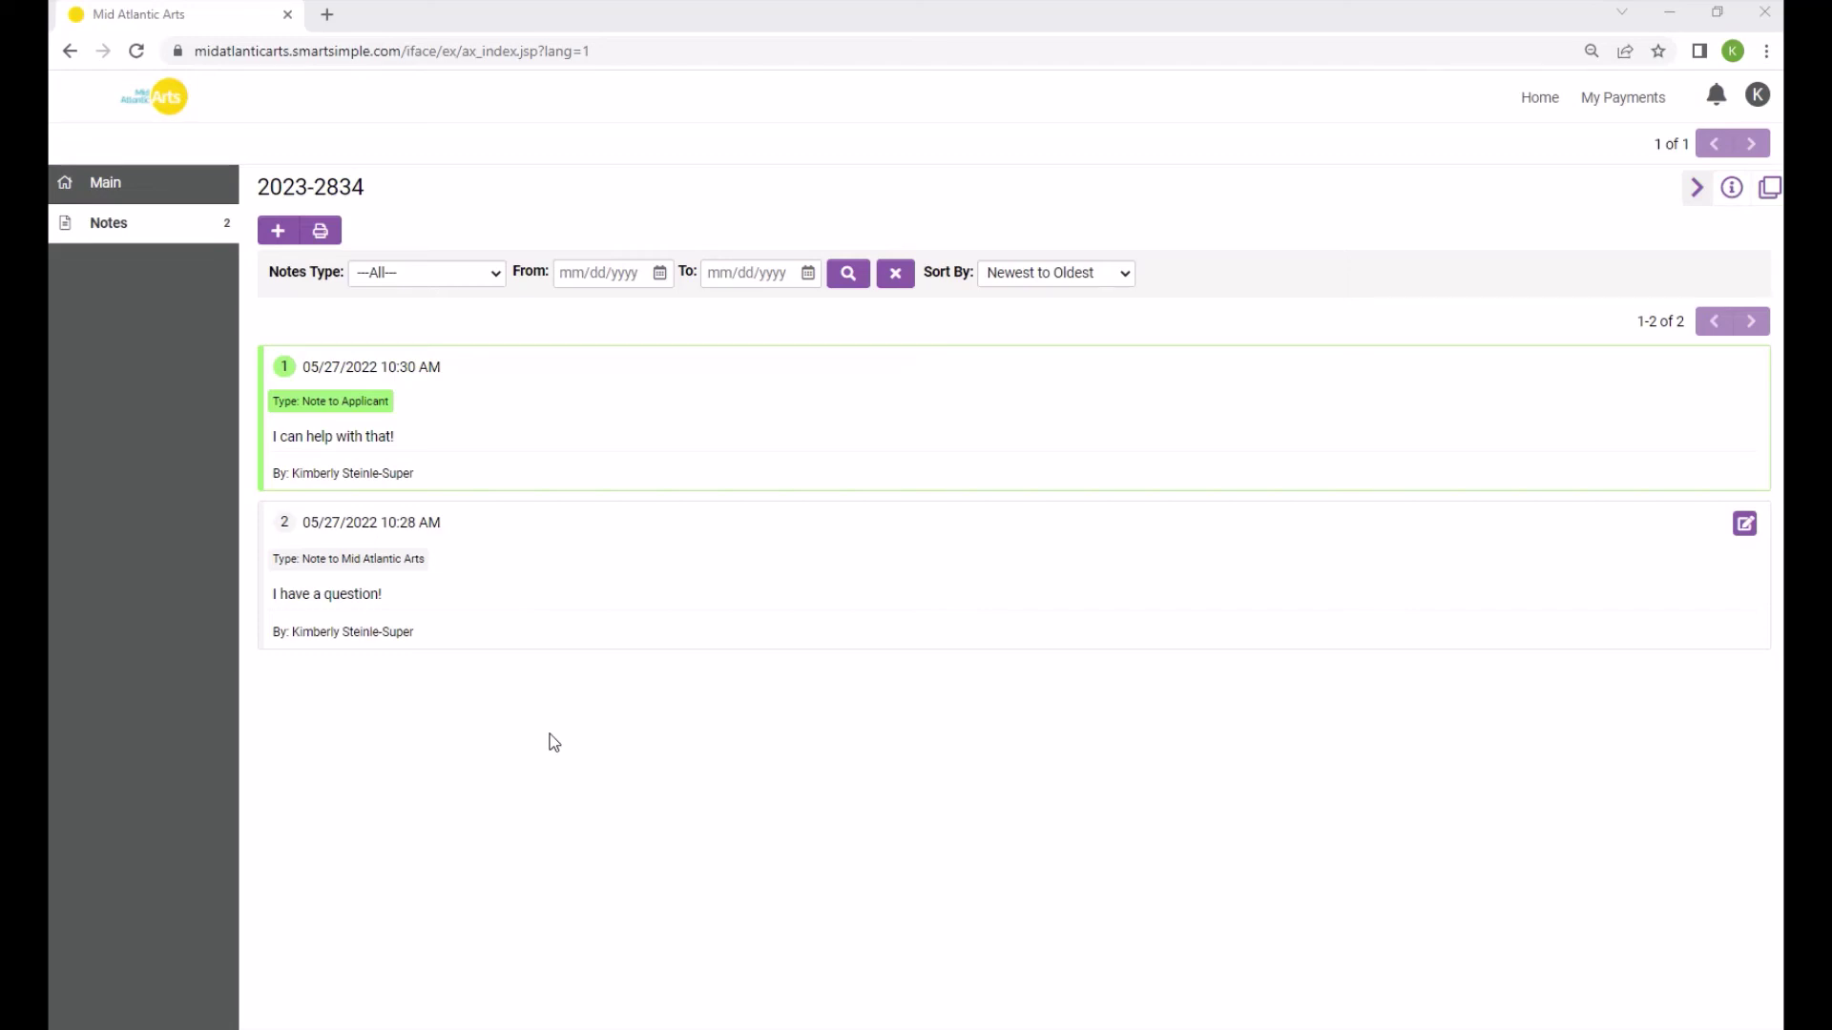
Attempt submission, enter "Bio" in the empty Resume/Biography field, and resubmit application 2023-2834.
{"action": "left_click", "coordinate": [155, 189]}
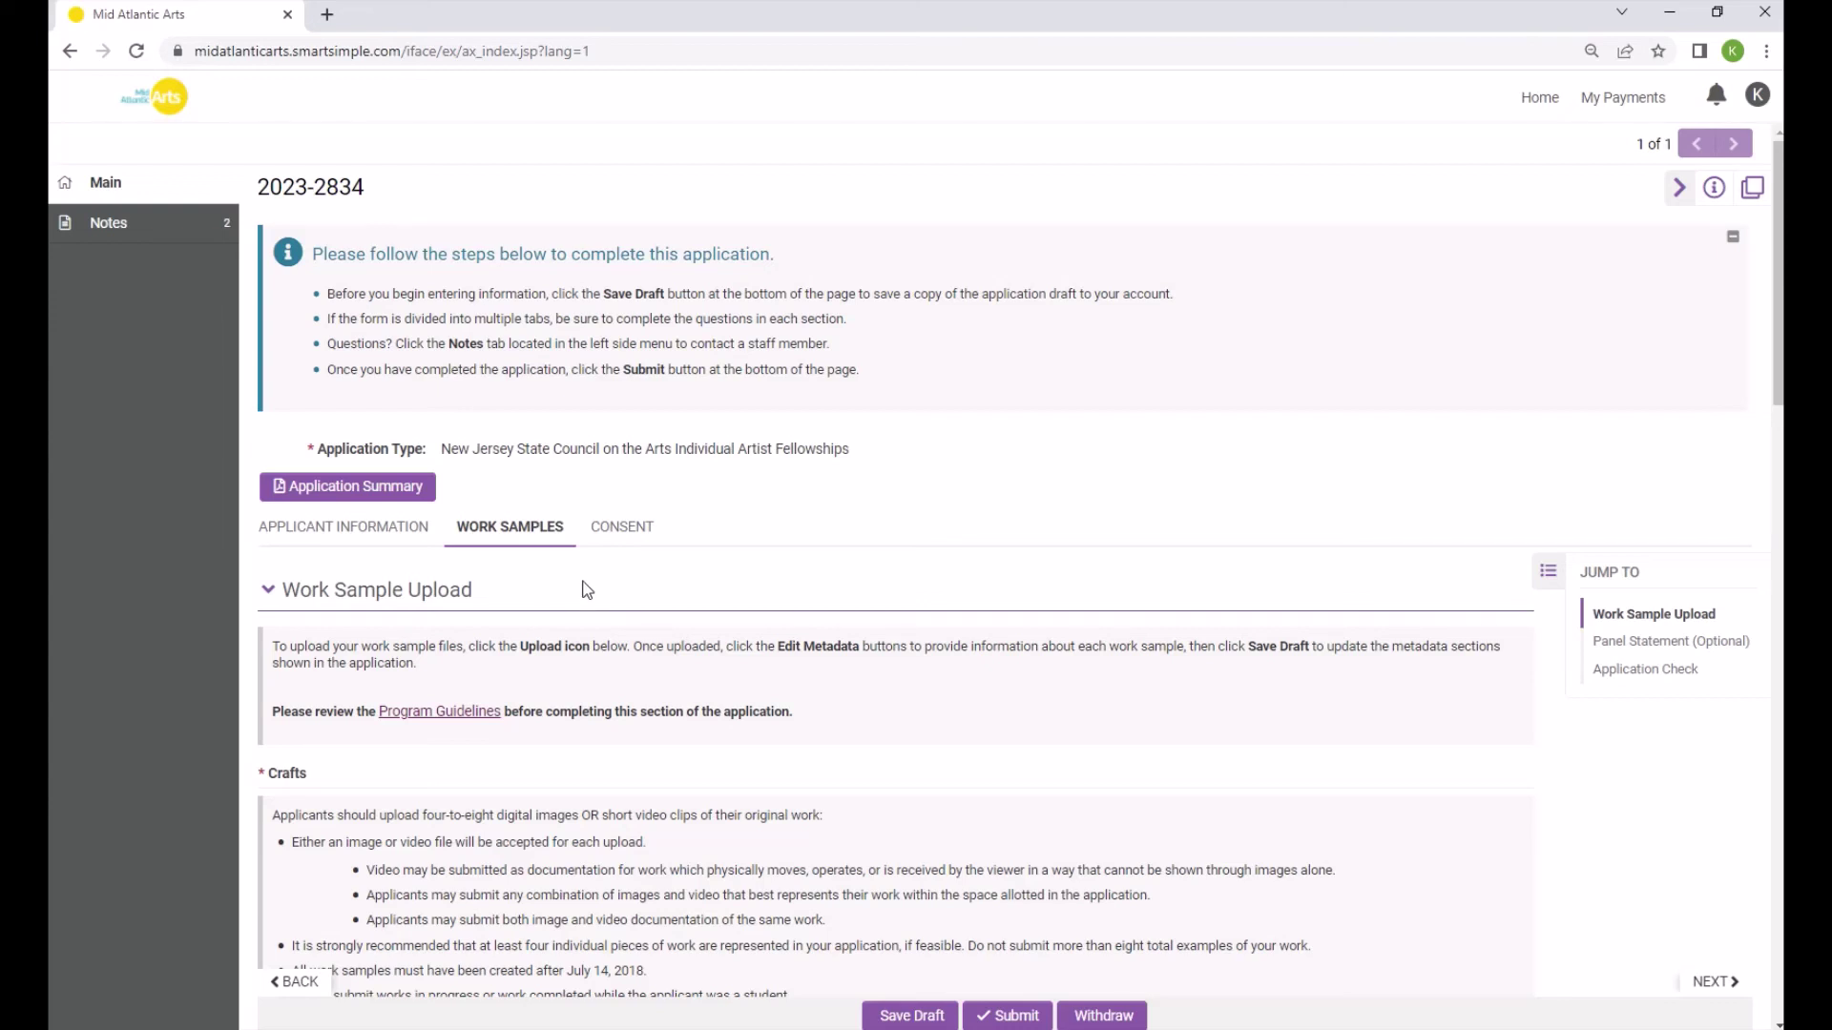
{"action": "left_click", "coordinate": [1015, 1019]}
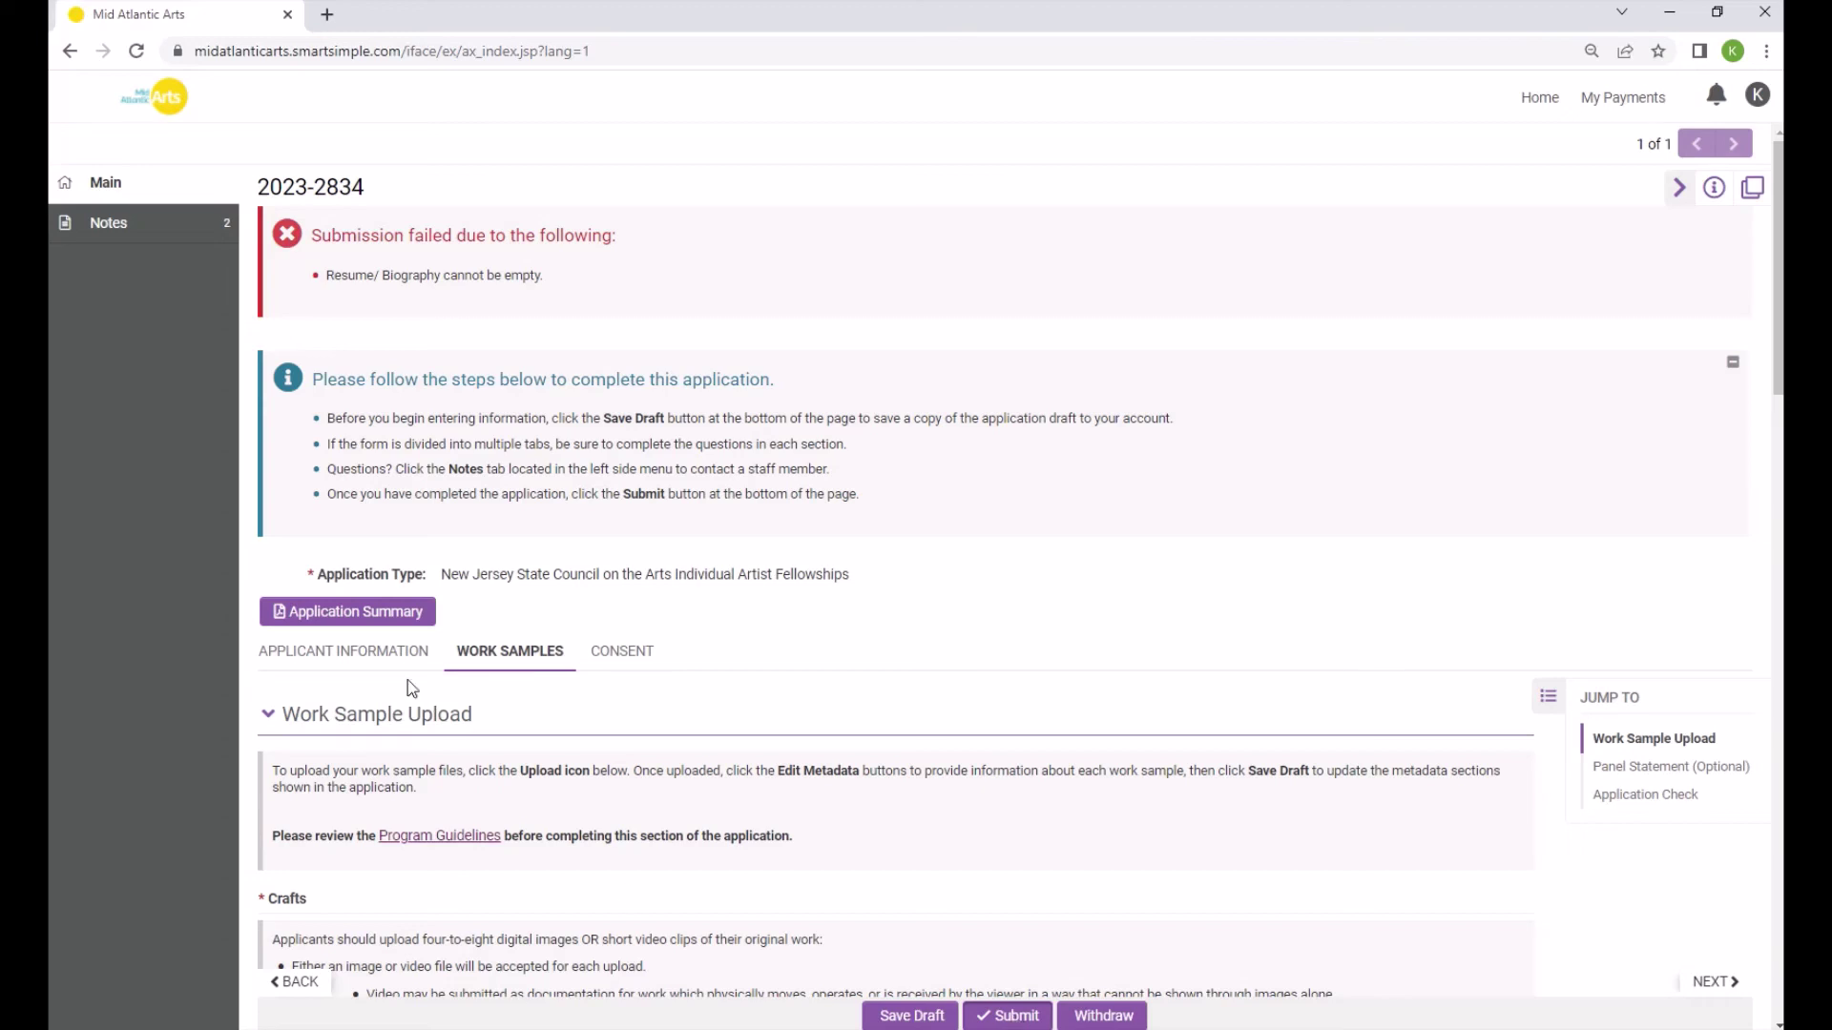
{"action": "left_click", "coordinate": [391, 659]}
{"action": "scroll", "coordinate": [471, 725], "scroll_direction": "down", "scroll_amount": 15}
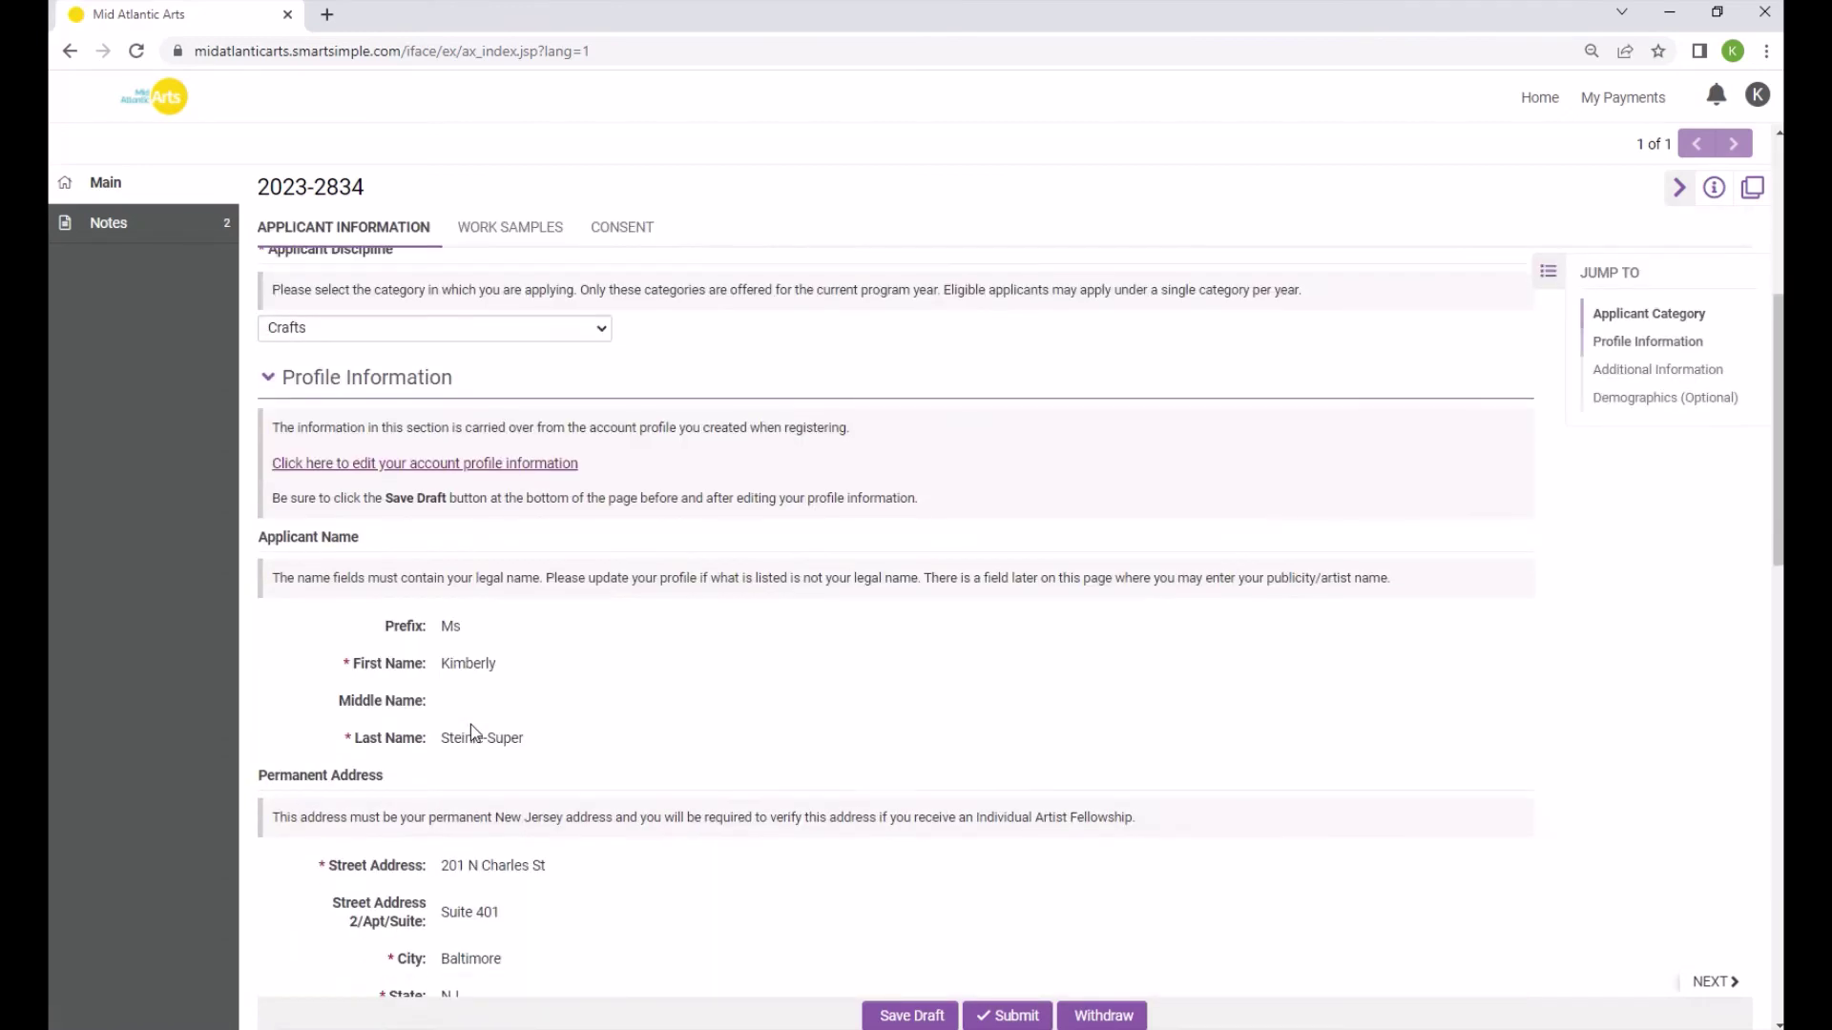
{"action": "scroll", "coordinate": [469, 753], "scroll_direction": "down", "scroll_amount": 2}
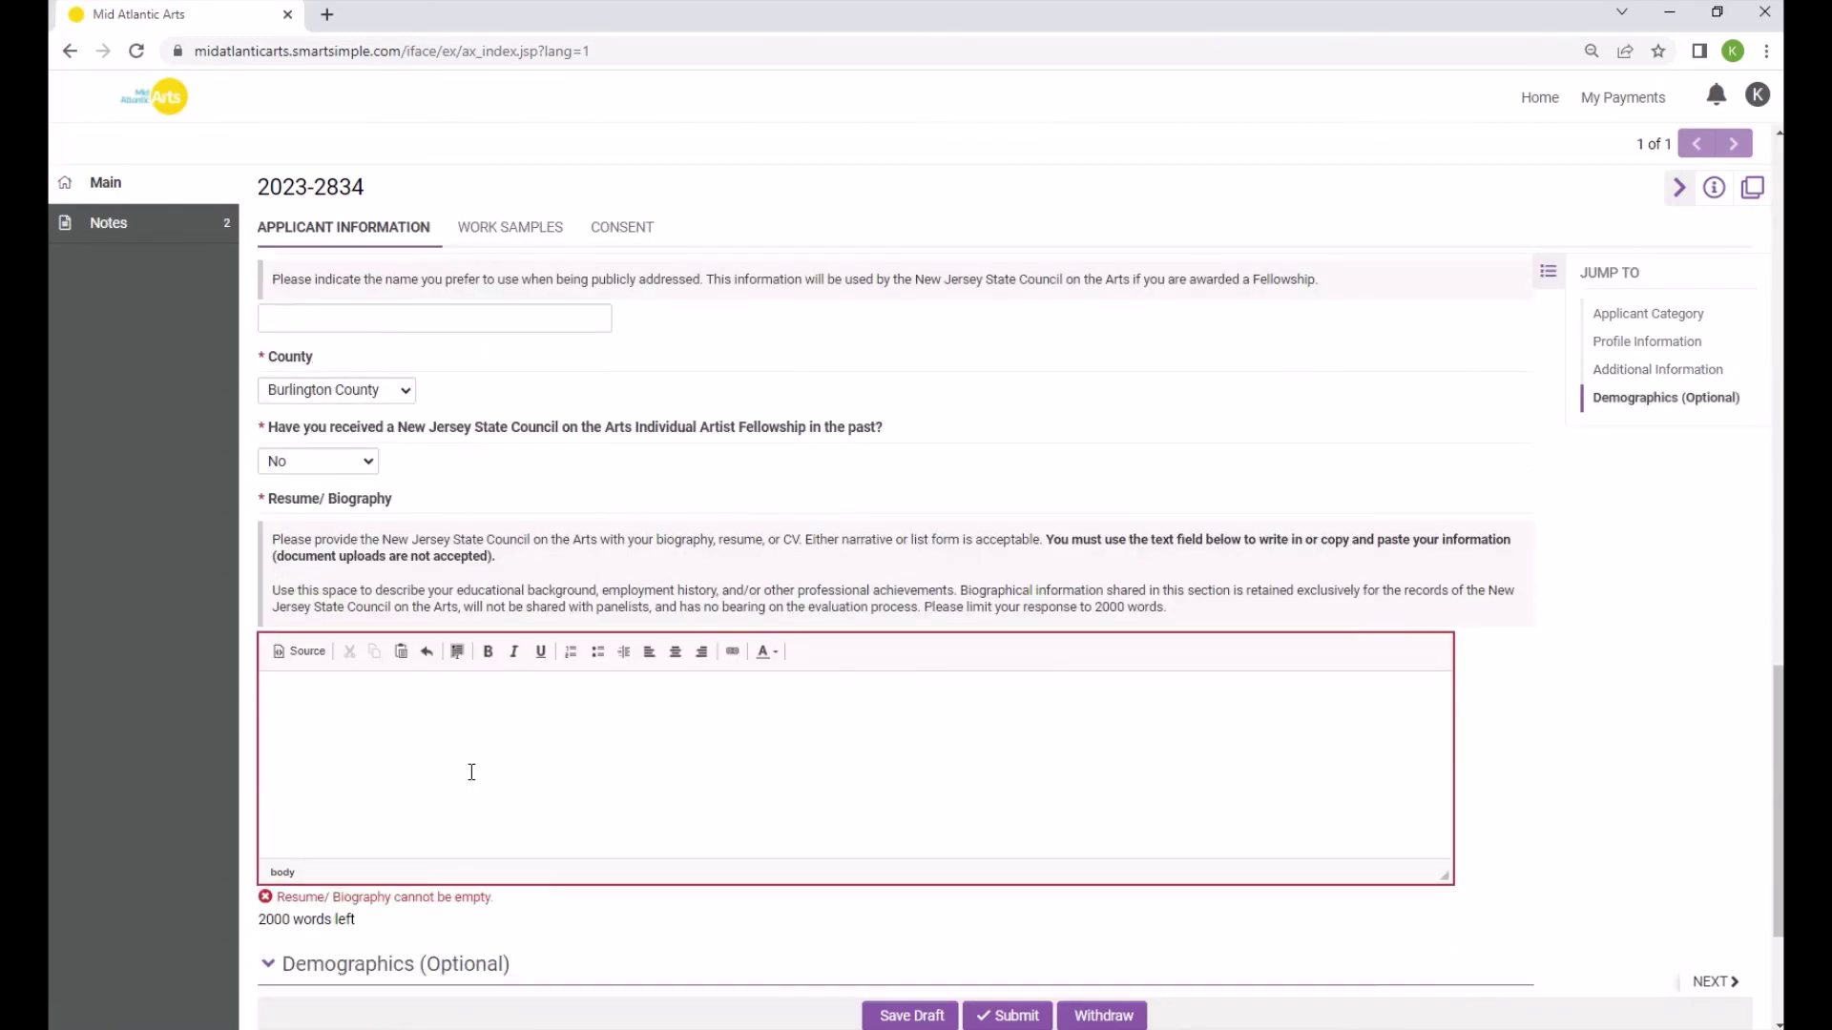
{"action": "left_click", "coordinate": [471, 772]}
{"action": "type", "text": "Bio"}
{"action": "left_click", "coordinate": [654, 903]}
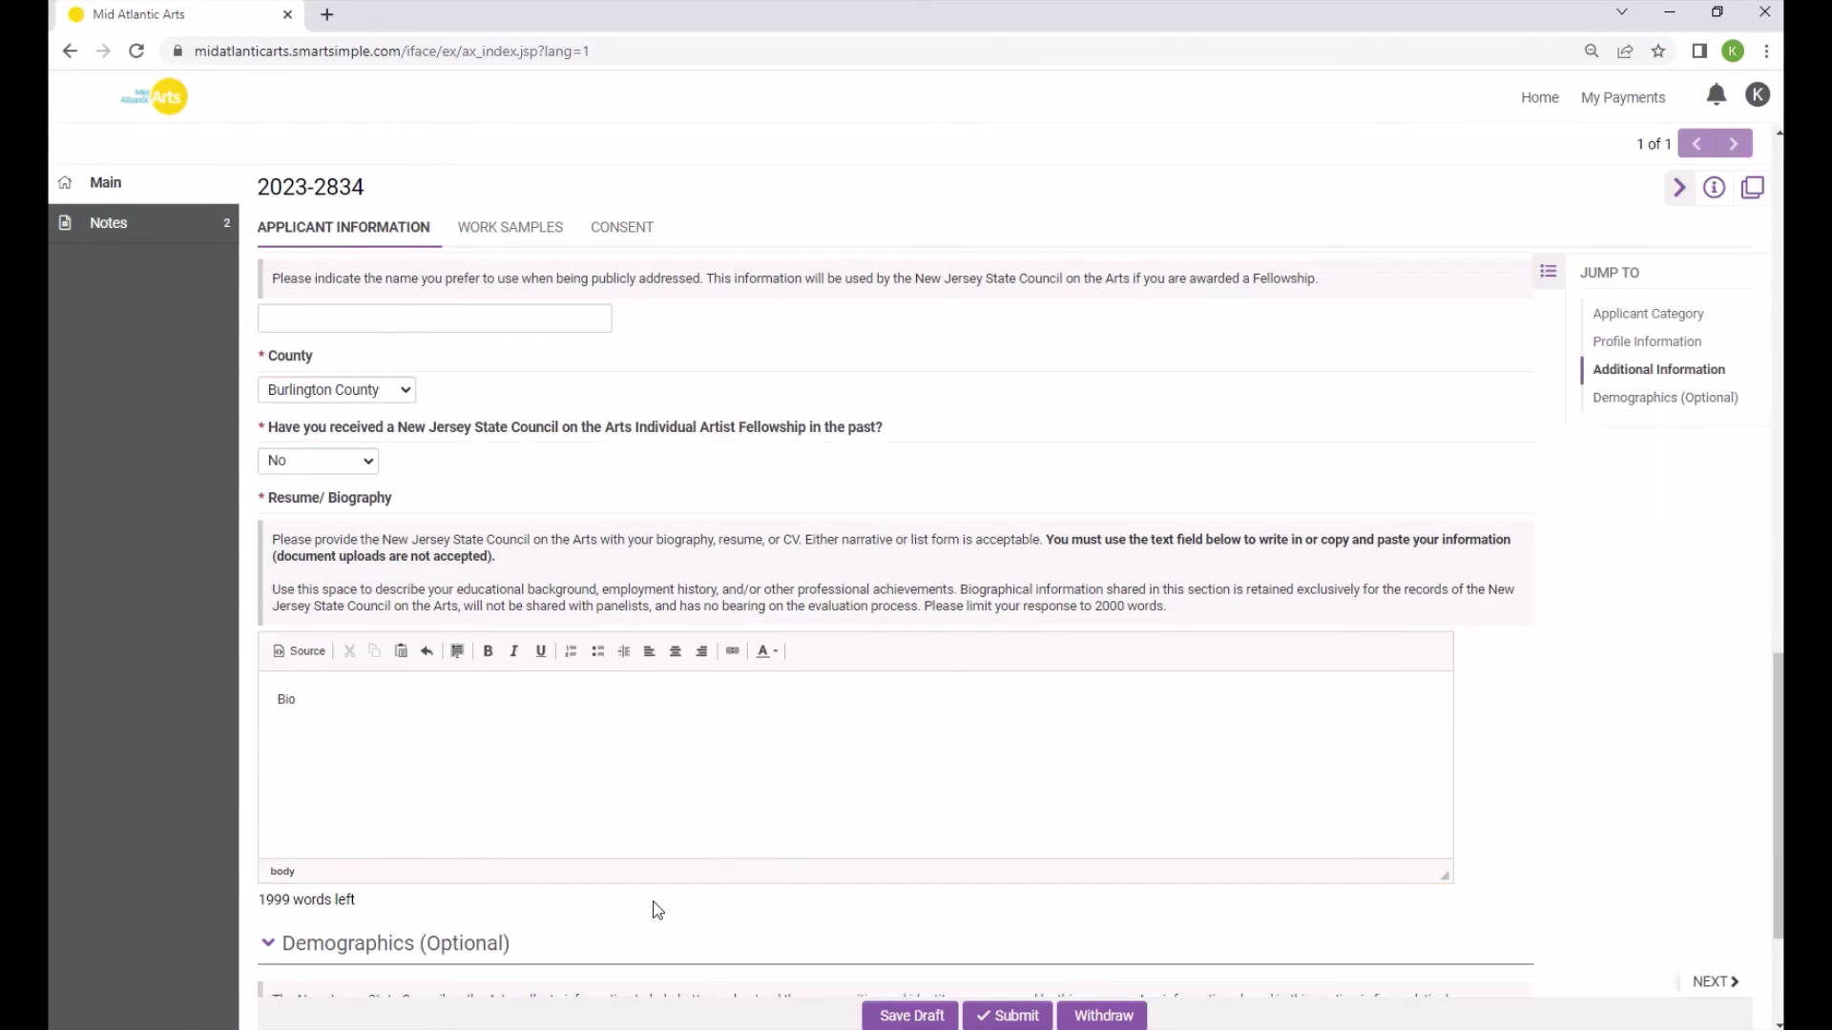
{"action": "left_click", "coordinate": [1014, 1017]}
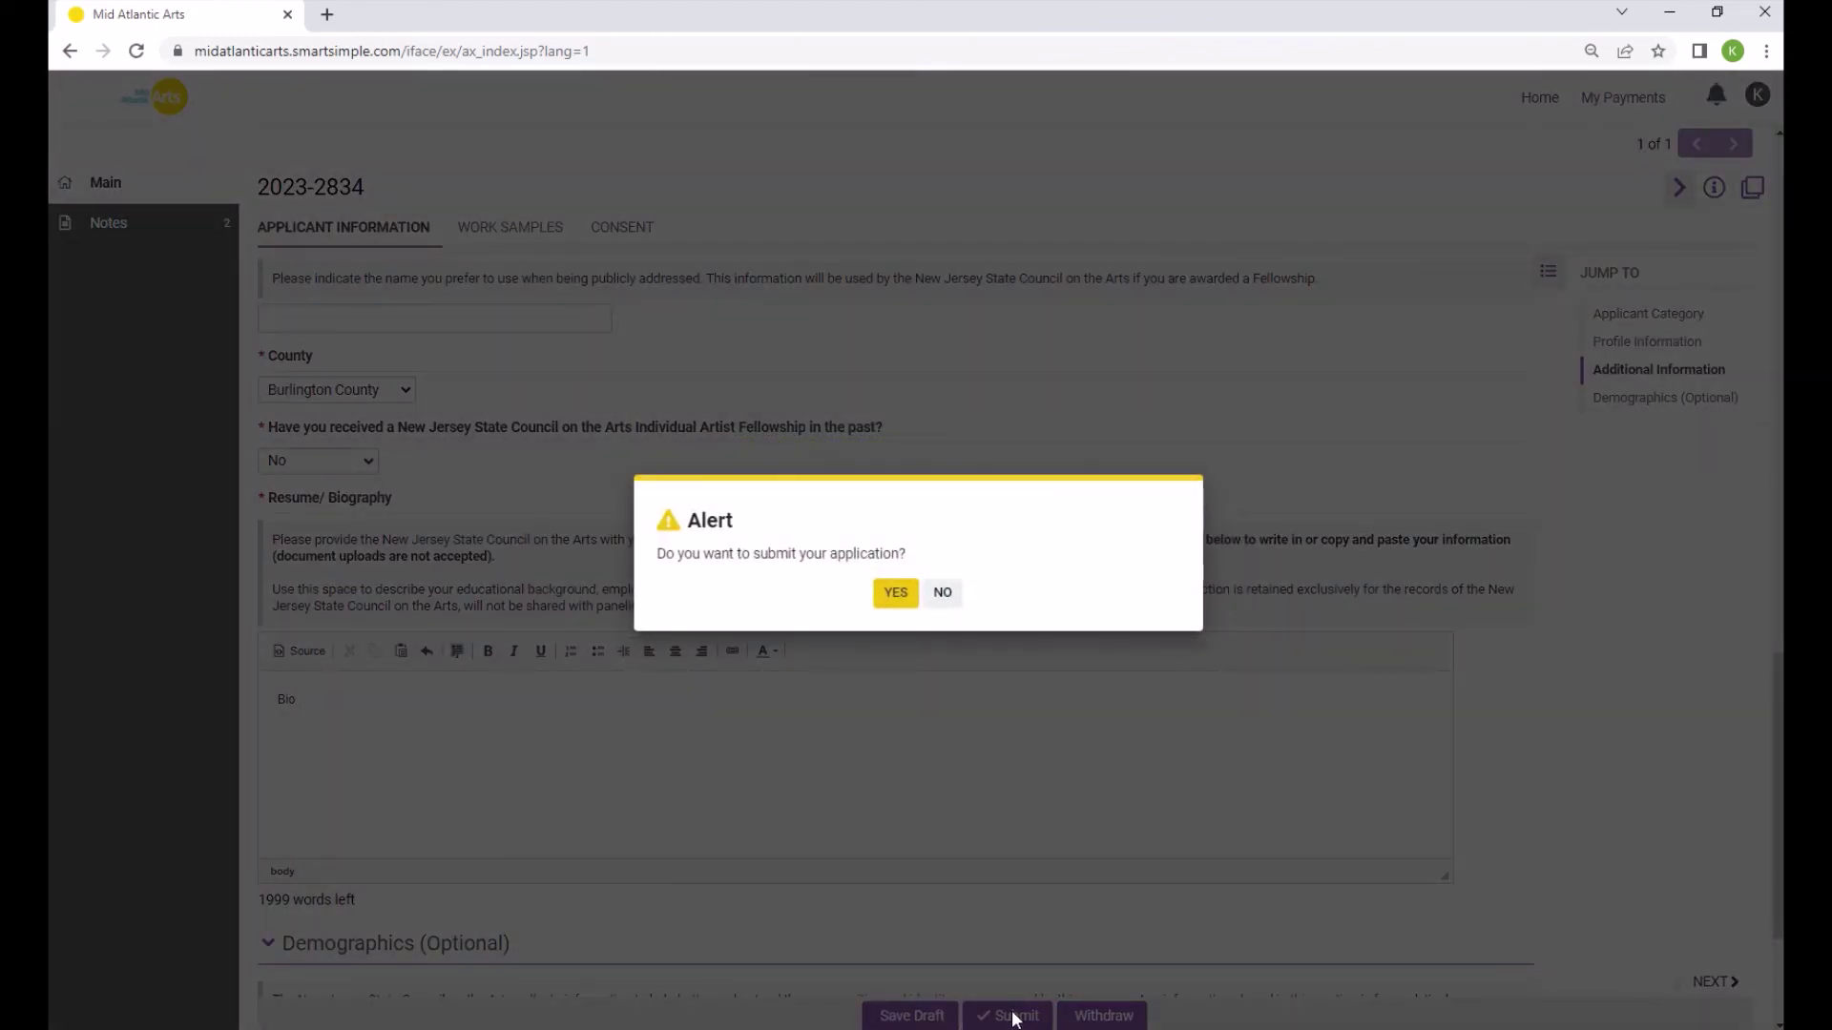
Answer YES to 'Do you want to submit your application?' to finalize submission.
{"action": "left_click", "coordinate": [895, 593]}
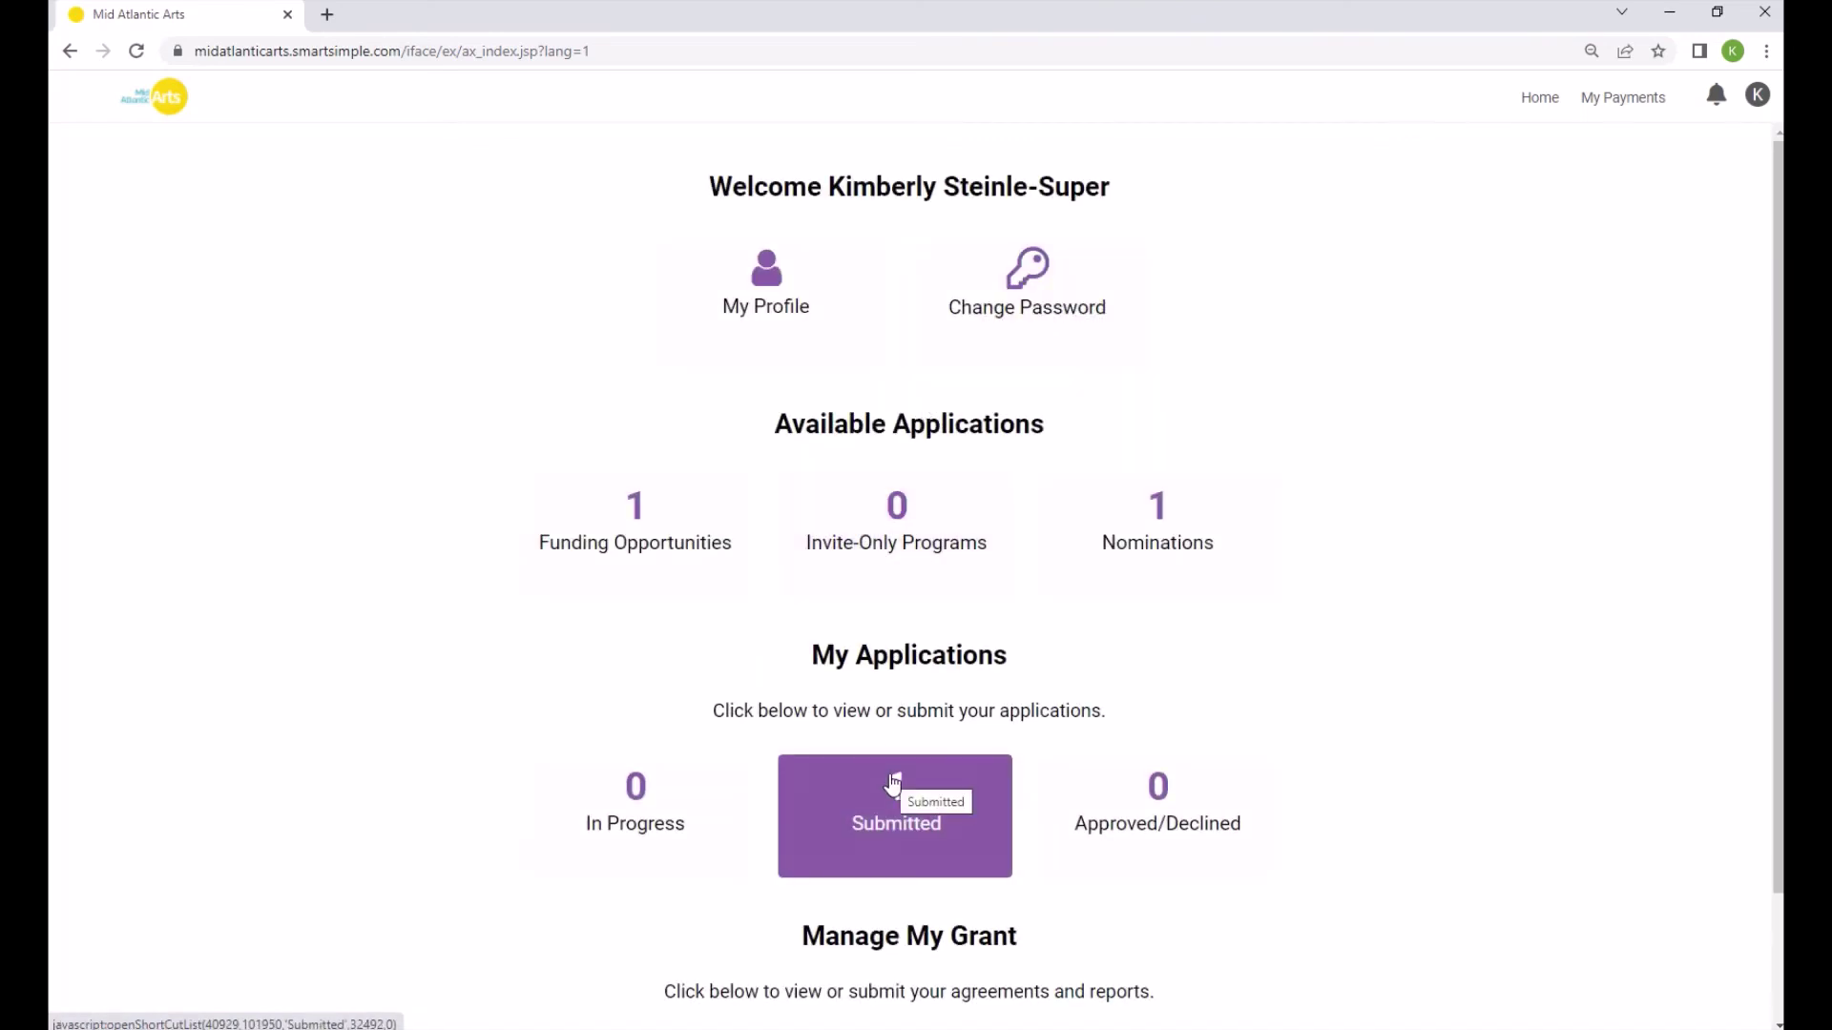
Open application 2023-2834 from the Submitted applications list under My Applications.
{"action": "left_click", "coordinate": [892, 785]}
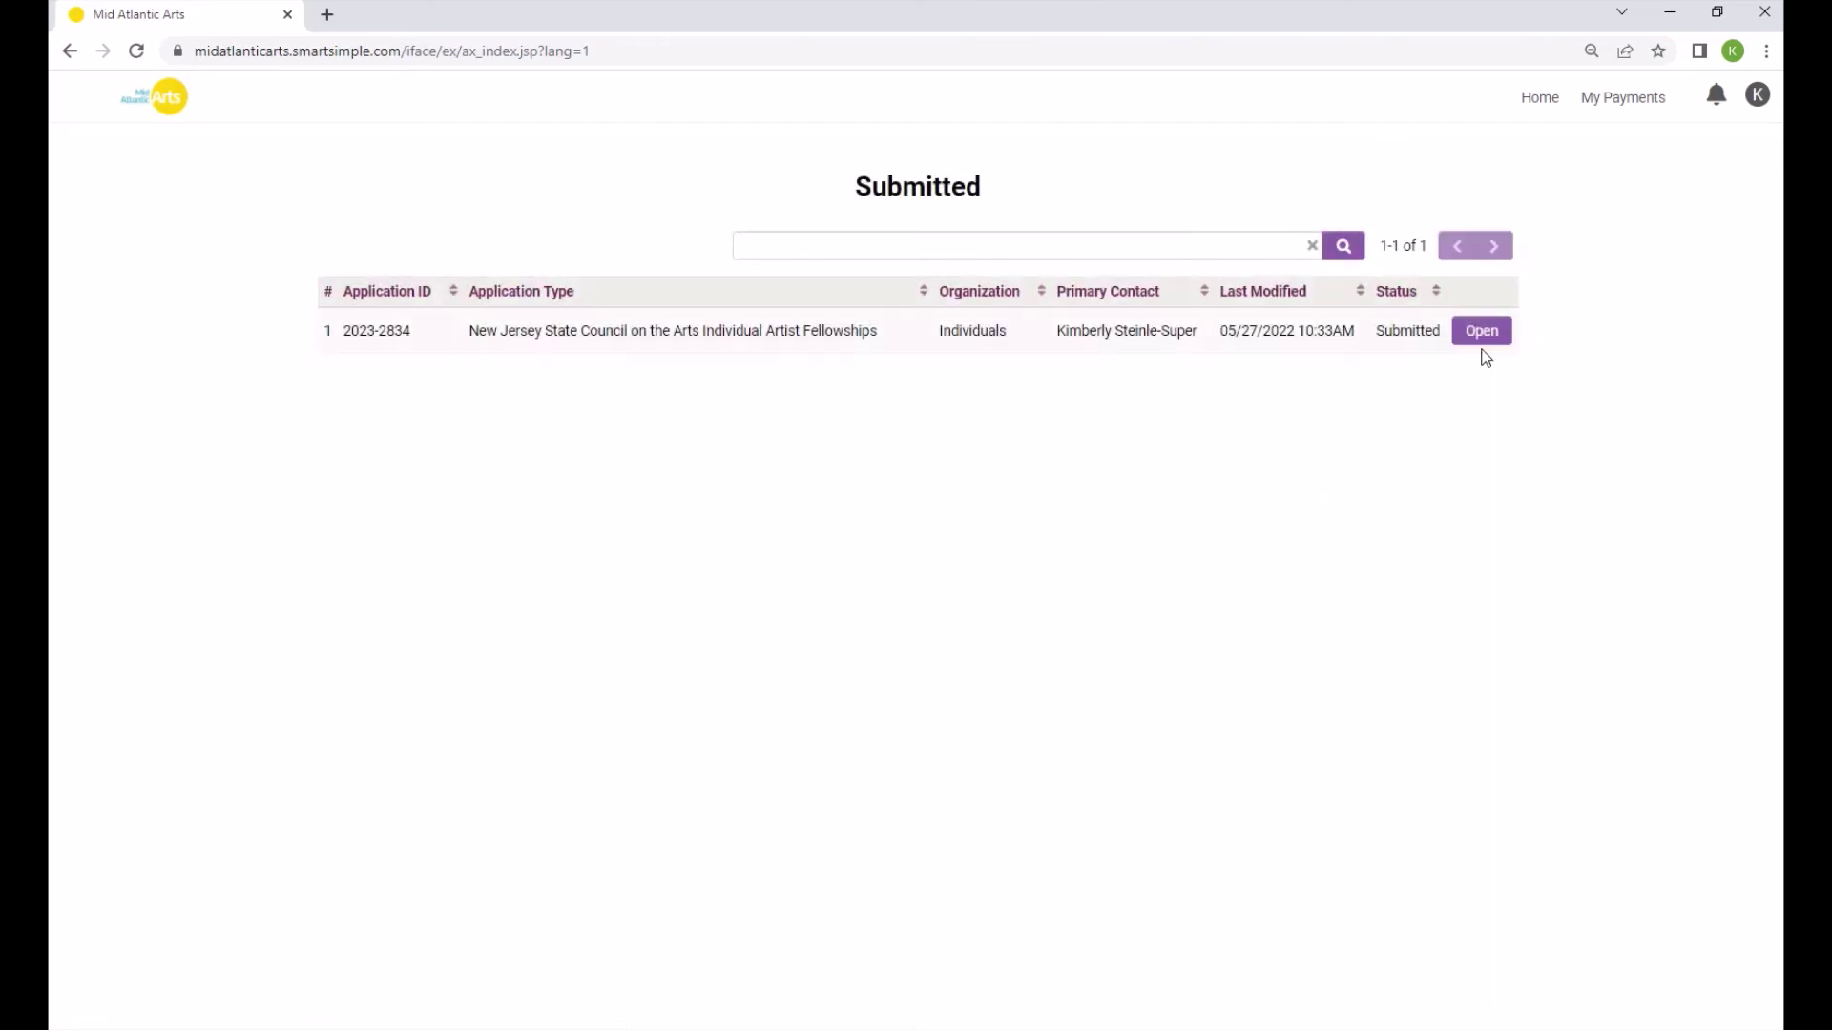
{"action": "left_click", "coordinate": [1483, 333]}
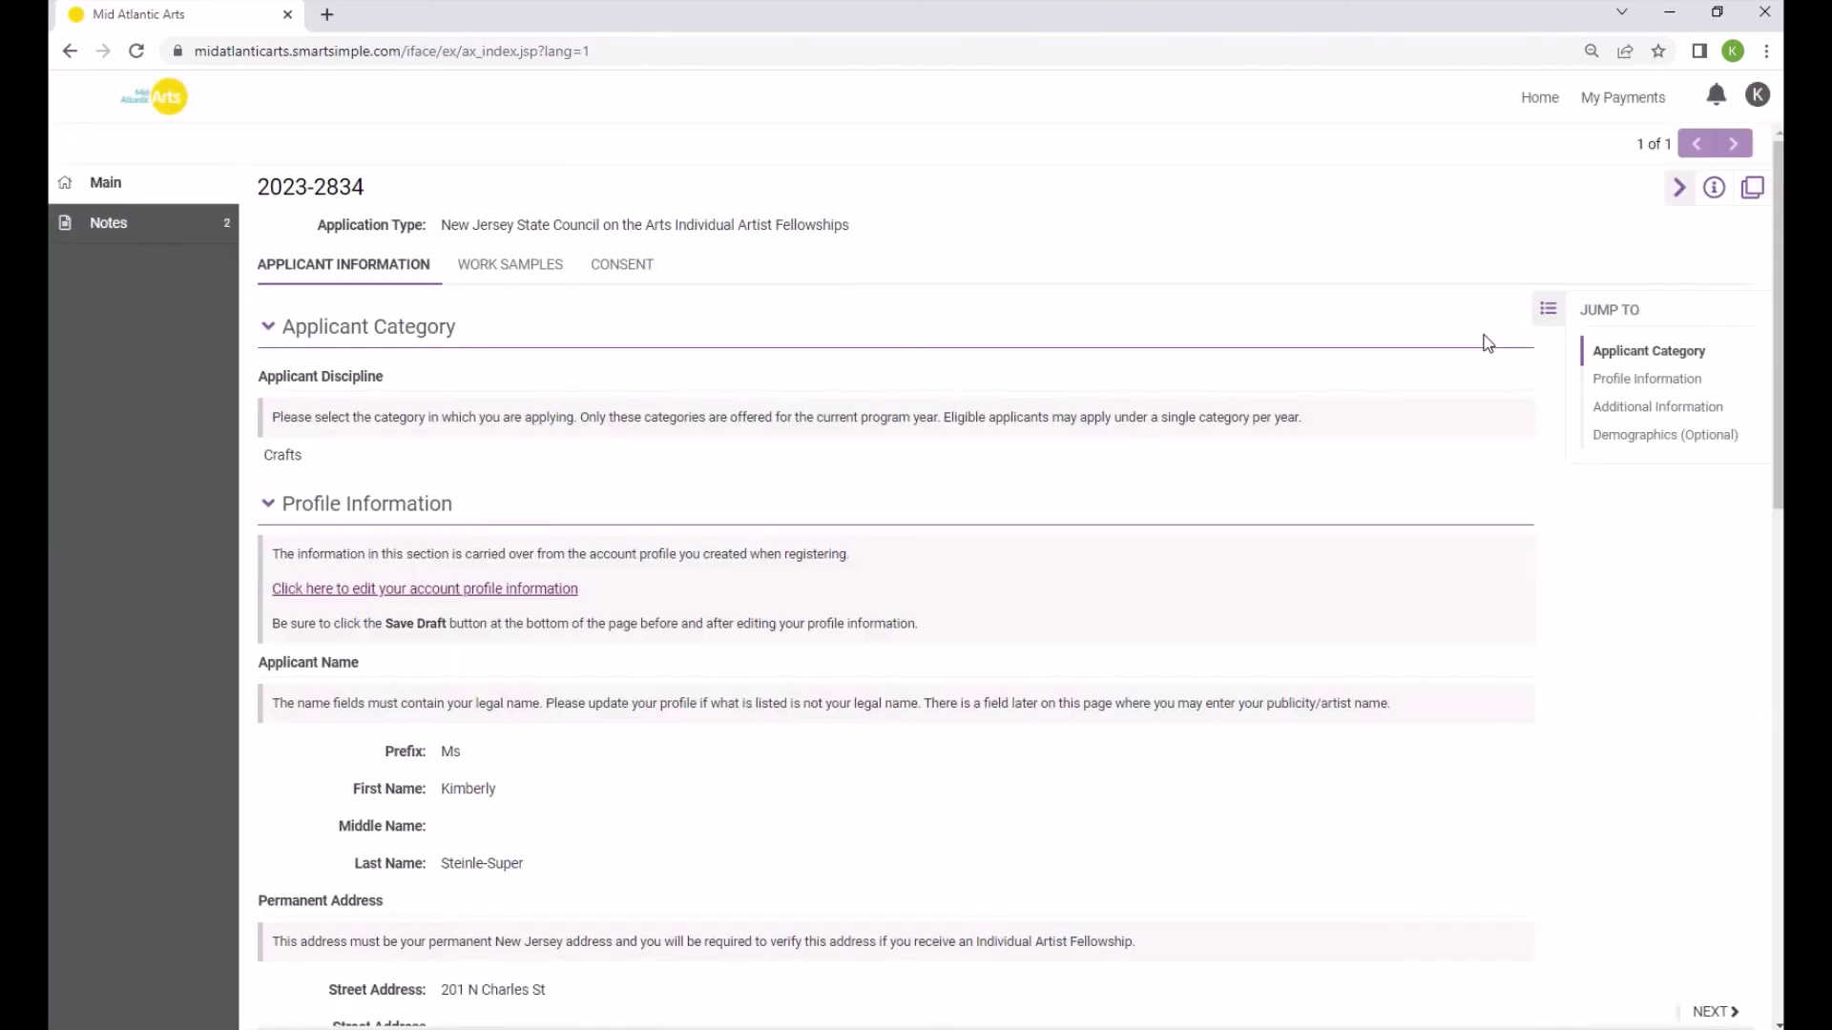